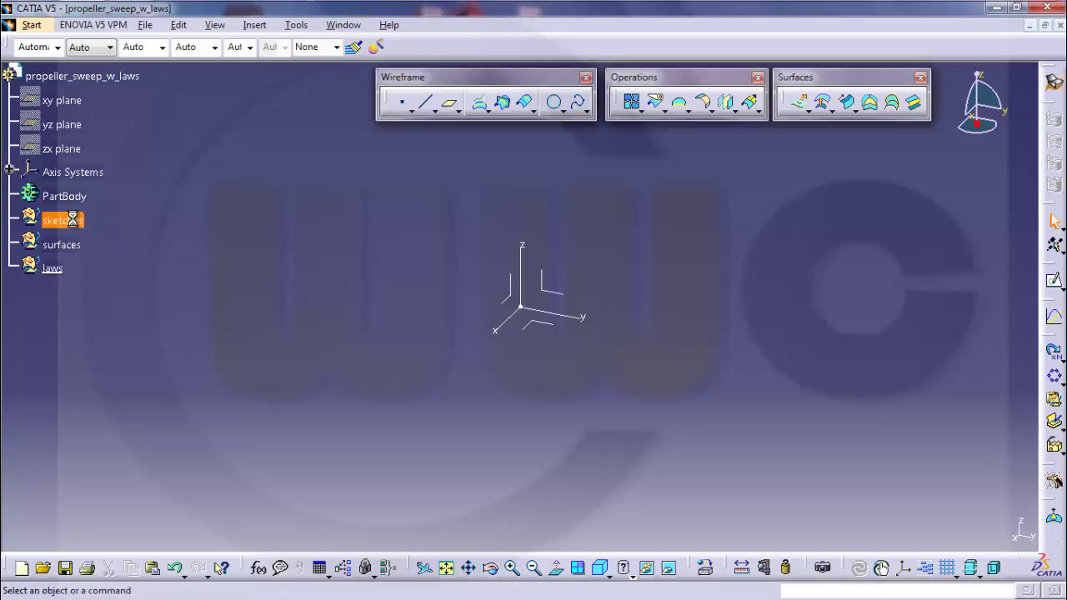
Step: Define the sketches geometrical set as the work object and open a new sketch on the yz plane
{"action": "right_click", "coordinate": [73, 220]}
{"action": "left_click", "coordinate": [160, 330]}
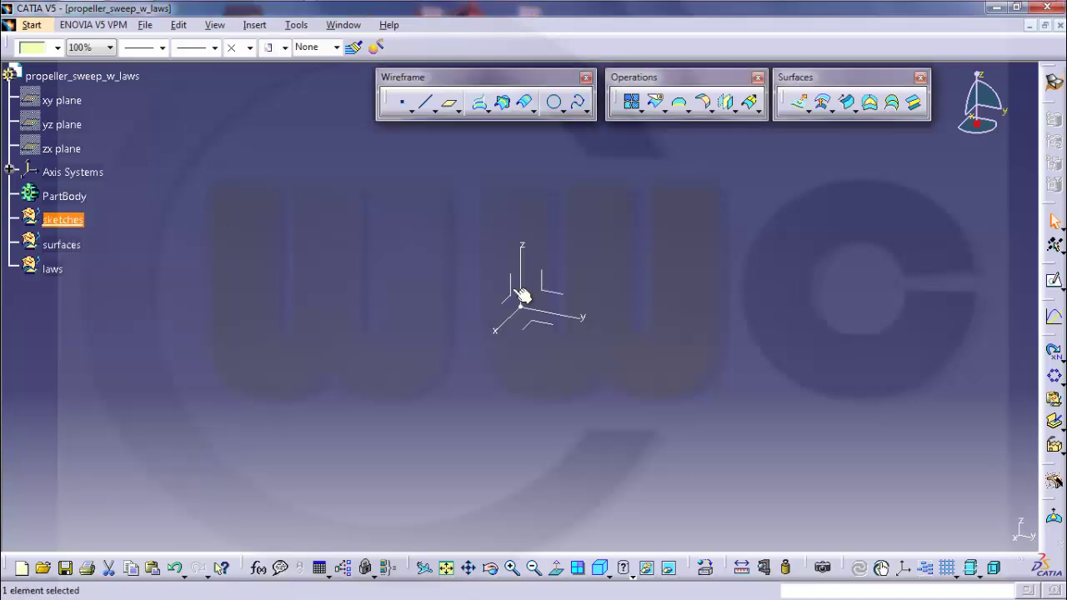
{"action": "left_click", "coordinate": [1052, 282]}
{"action": "left_click", "coordinate": [559, 301]}
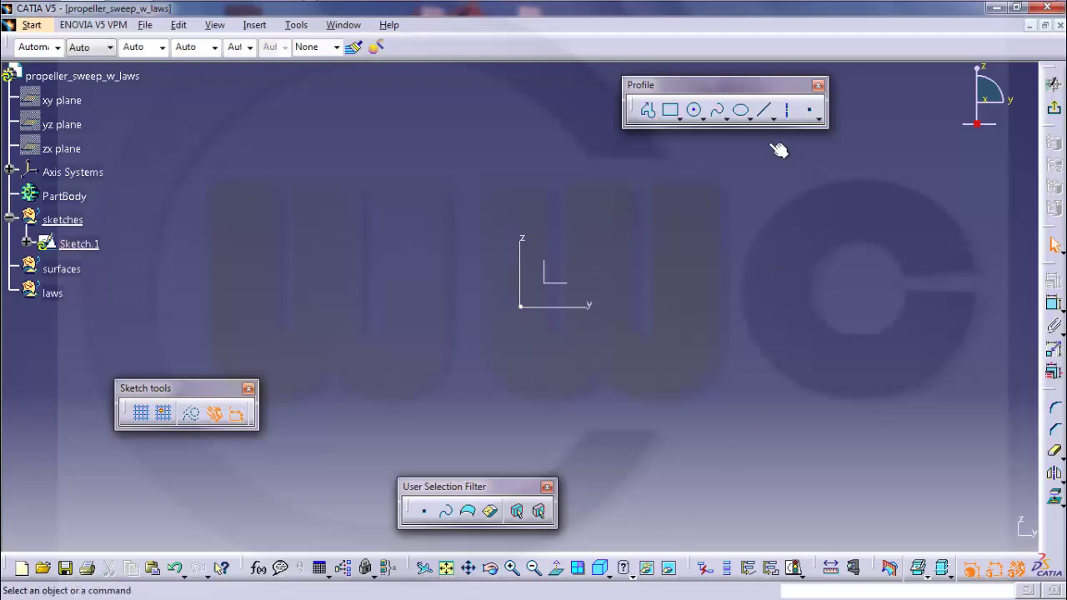
Step: Sketch a slanted line about 172 mm long passing above the origin
{"action": "left_click", "coordinate": [765, 114]}
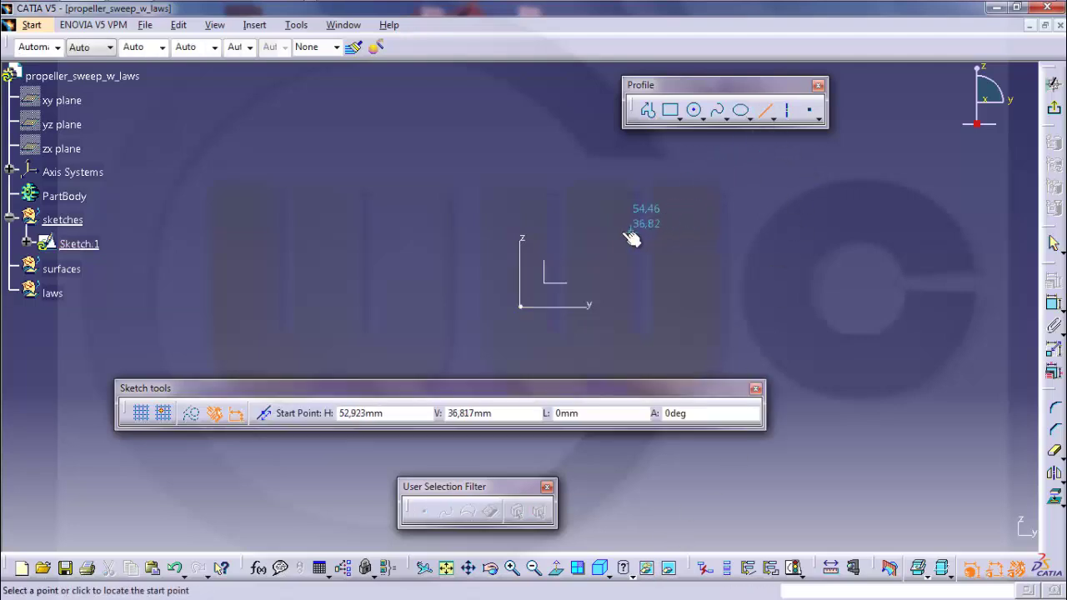
{"action": "left_click", "coordinate": [325, 288]}
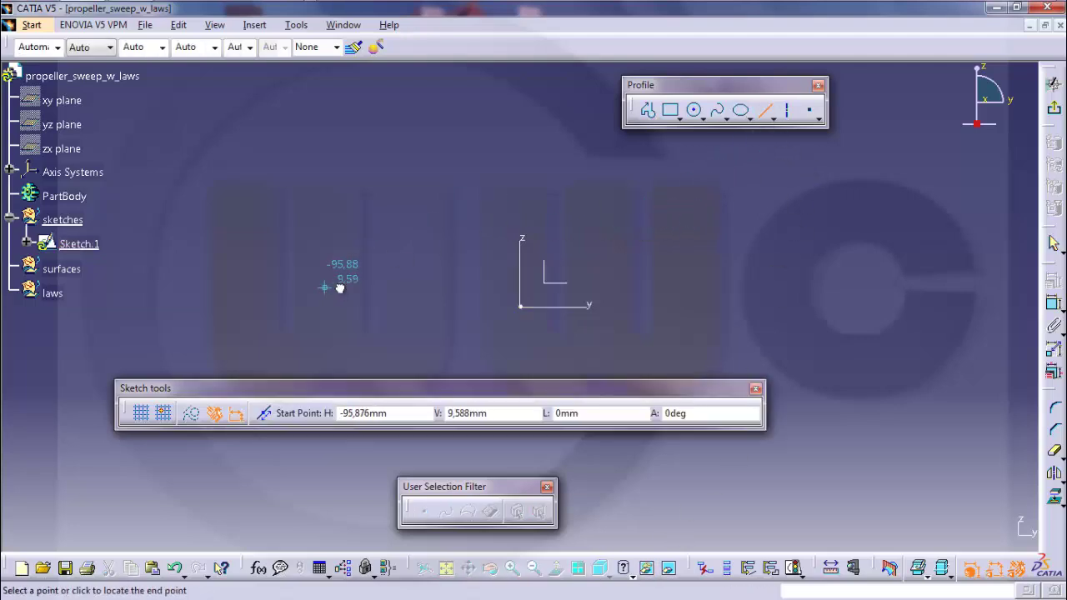
{"action": "left_click", "coordinate": [665, 201]}
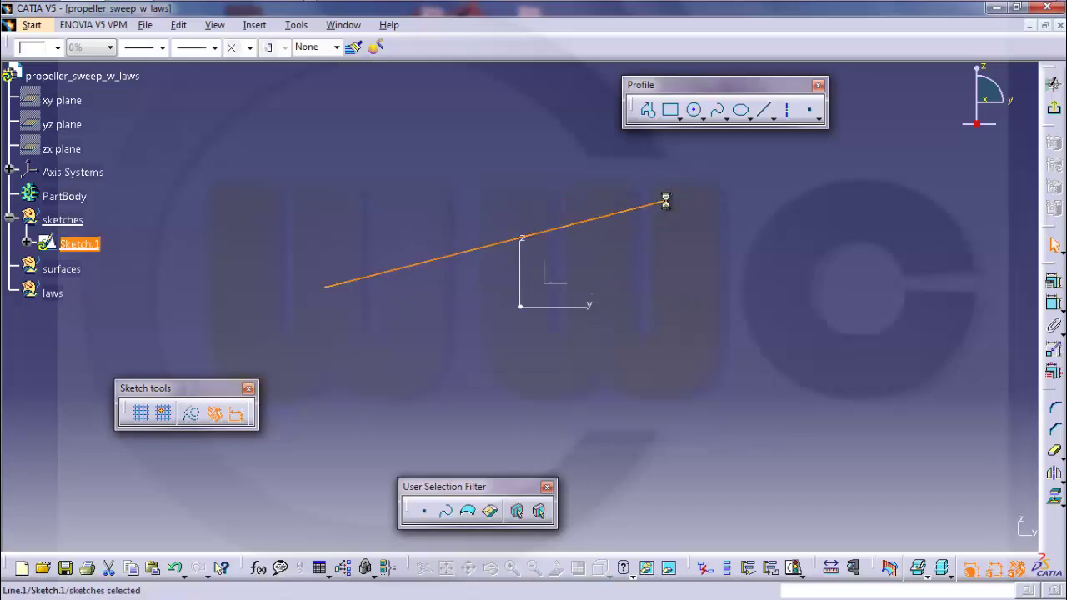
Step: Constrain the slanted line to be coincident with the y axis
{"action": "left_click", "coordinate": [1055, 312]}
{"action": "left_click", "coordinate": [612, 215]}
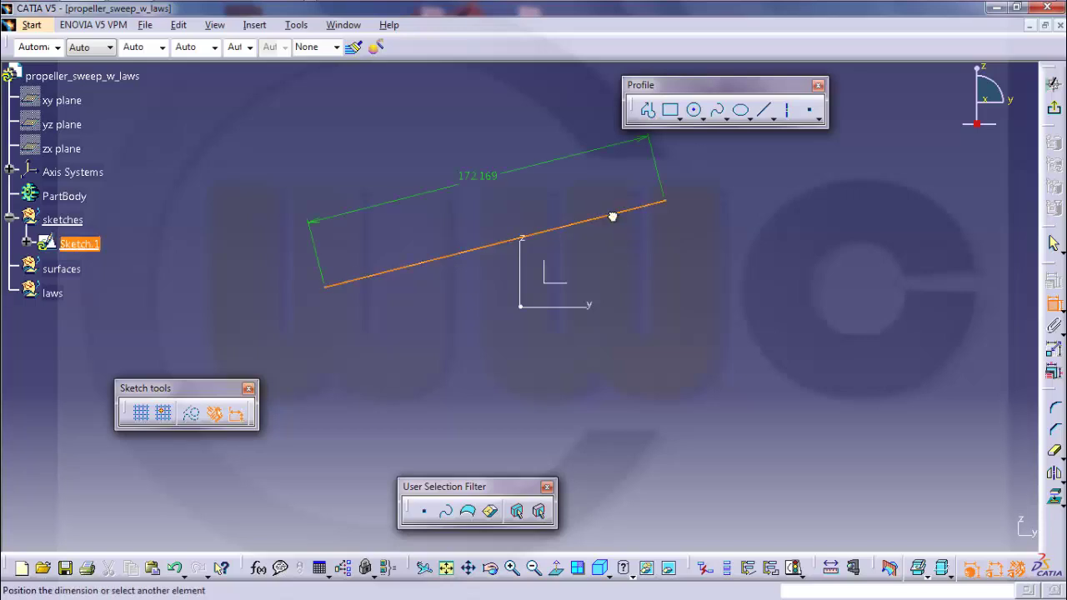
{"action": "right_click", "coordinate": [684, 304]}
{"action": "left_click", "coordinate": [753, 406]}
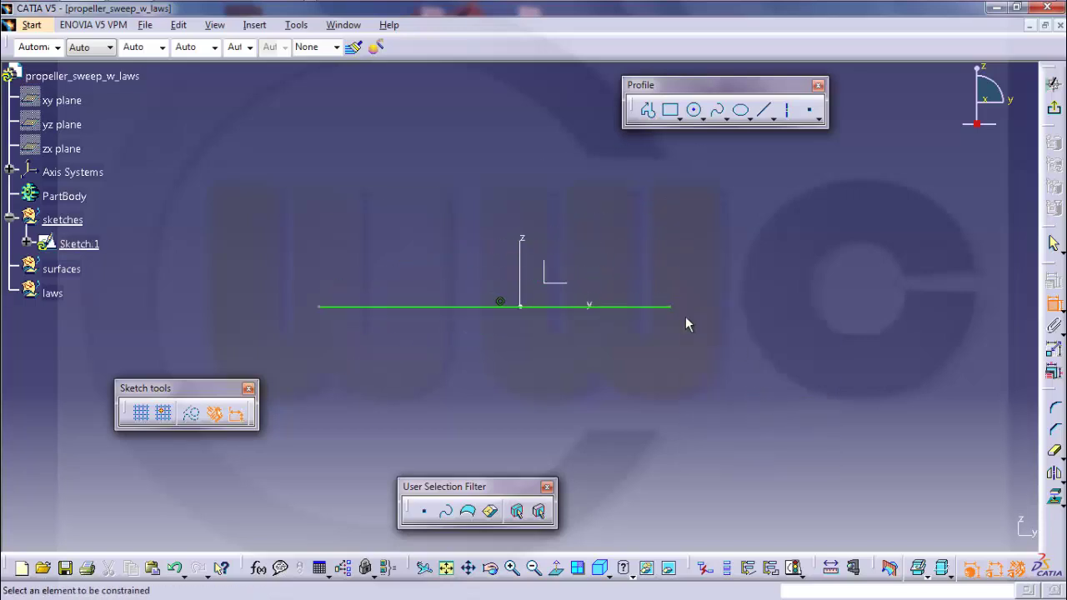
Step: Dimension the line's length below it and set it to 200 mm
{"action": "left_click", "coordinate": [648, 309]}
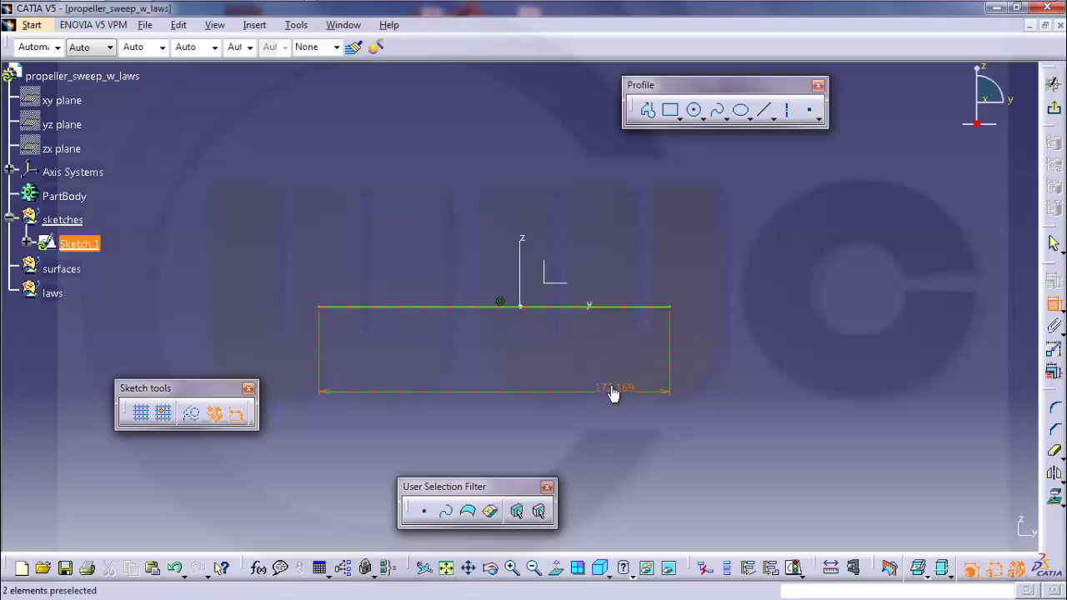
{"action": "left_click", "coordinate": [613, 393]}
{"action": "double_click", "coordinate": [612, 388]}
{"action": "type", "text": "200"}
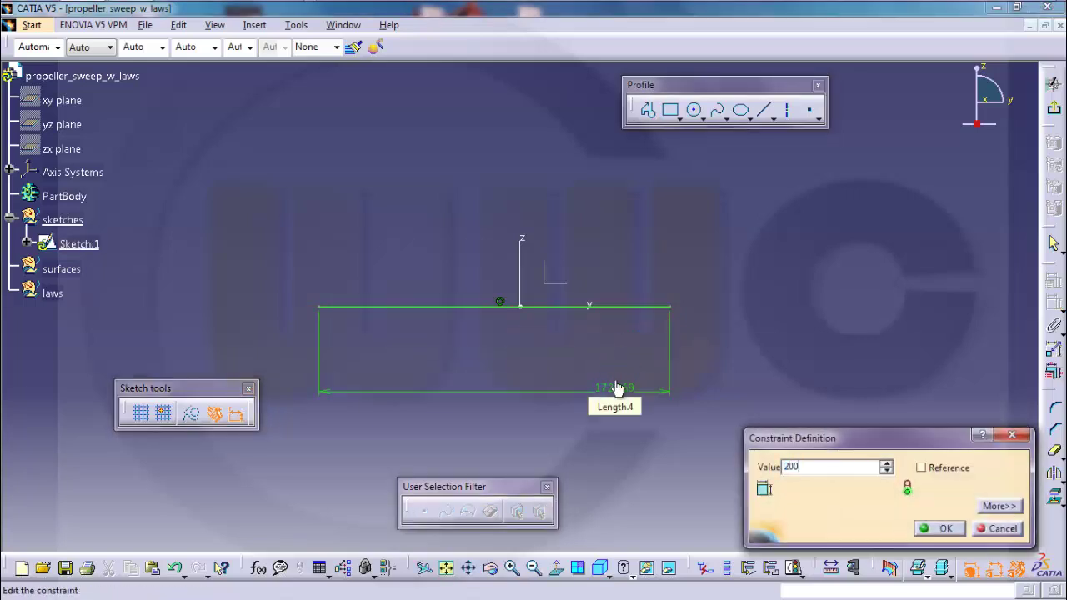
{"action": "key", "text": "Return"}
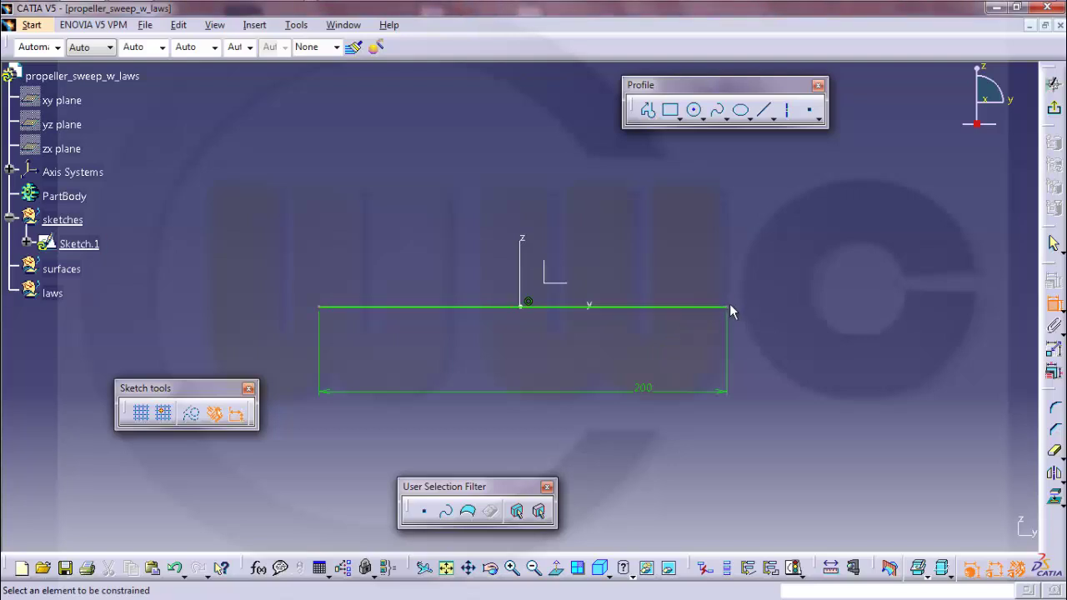
Step: Make the line's two endpoints symmetric about the z axis and exit the sketch
{"action": "left_click", "coordinate": [728, 308]}
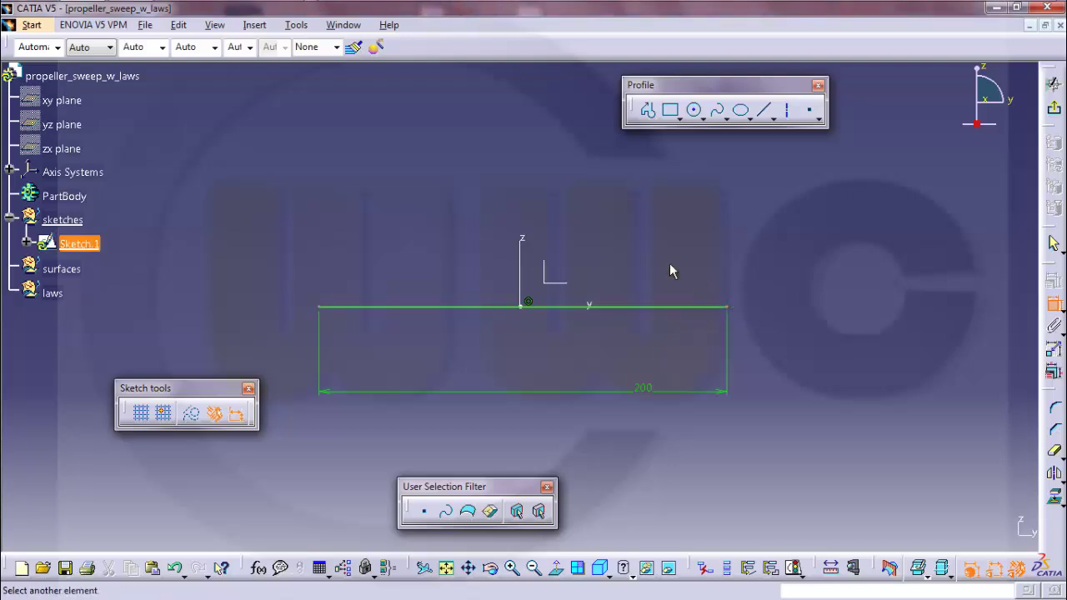
{"action": "left_click", "coordinate": [322, 308]}
{"action": "right_click", "coordinate": [495, 178]}
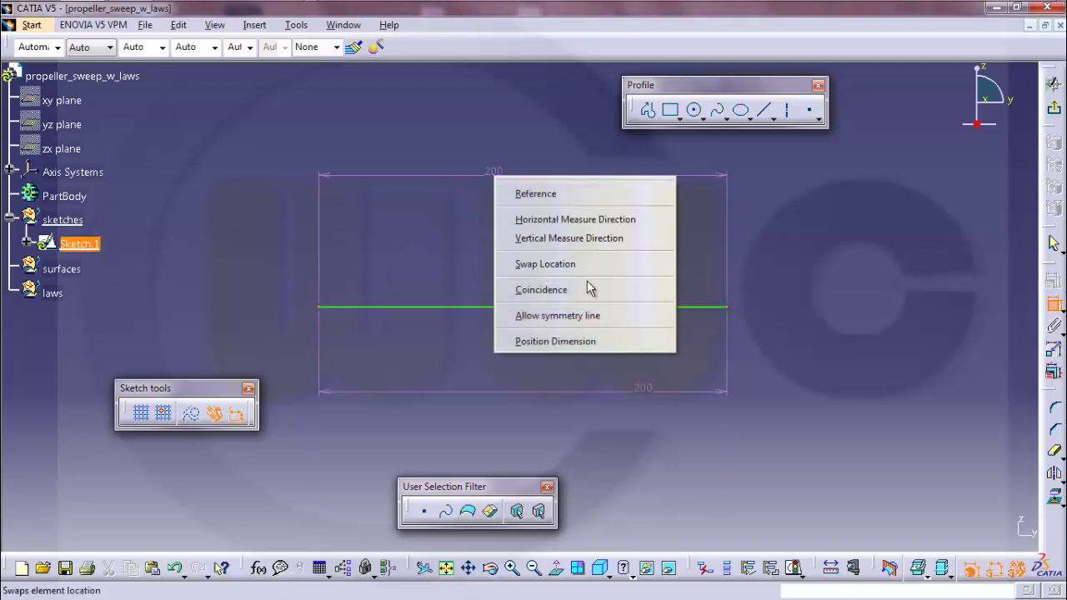
{"action": "left_click", "coordinate": [586, 315]}
{"action": "left_click", "coordinate": [525, 236]}
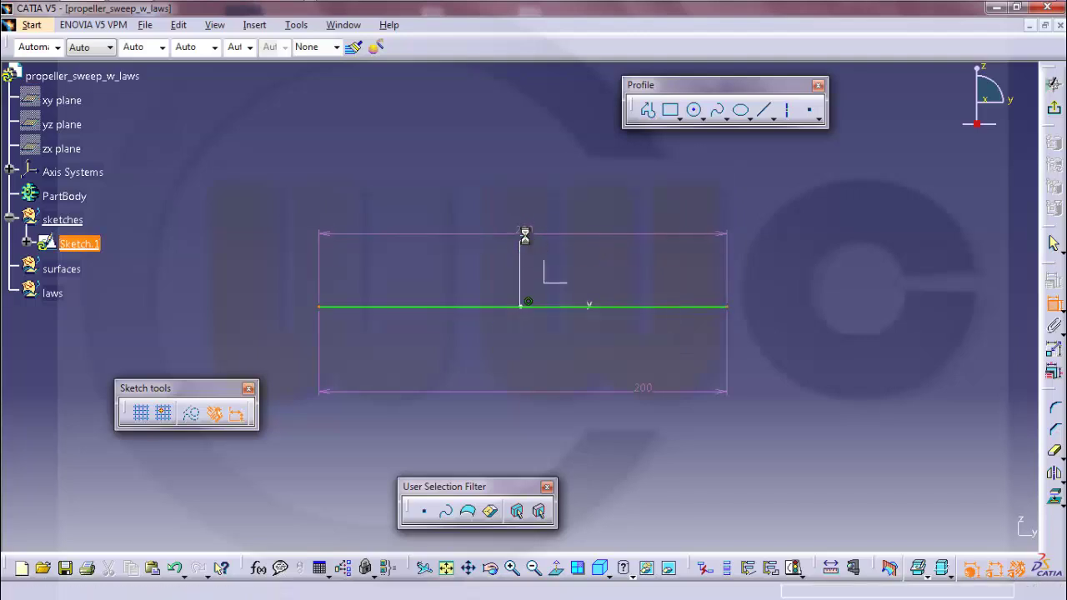
{"action": "left_click", "coordinate": [1053, 113]}
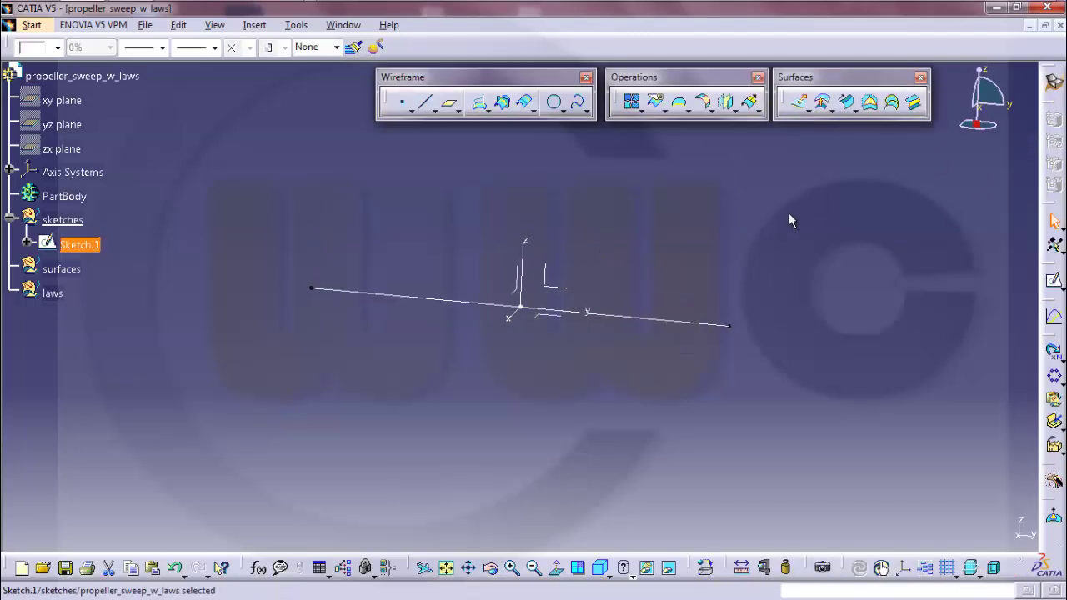
Step: Rename the finished line sketch as reference_line
{"action": "right_click", "coordinate": [84, 245]}
{"action": "left_click", "coordinate": [129, 313]}
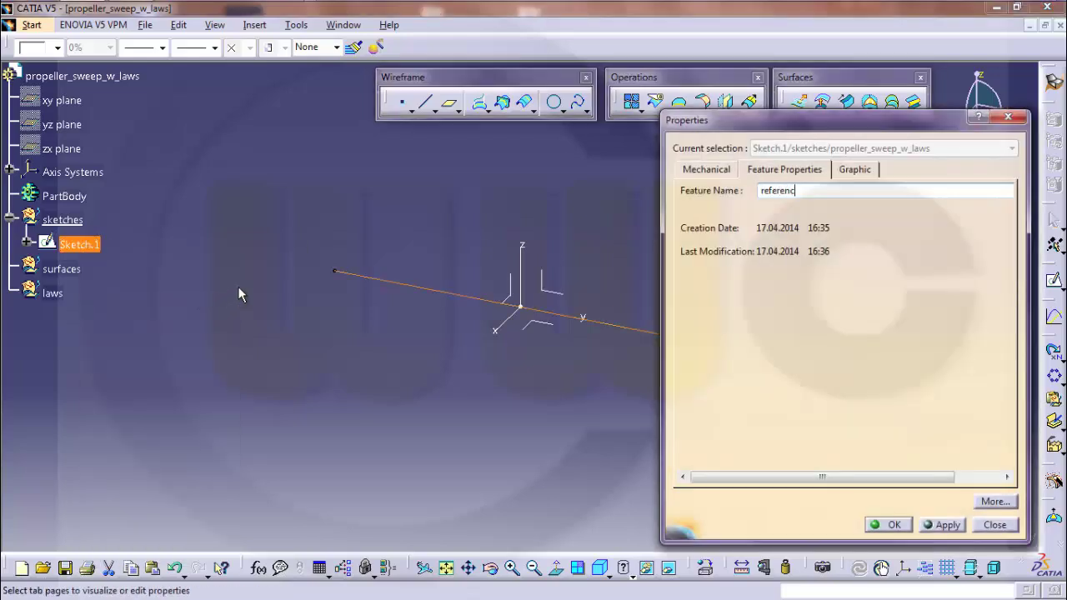
{"action": "type", "text": "reference_line"}
{"action": "key", "text": "Return"}
{"action": "left_click", "coordinate": [217, 216]}
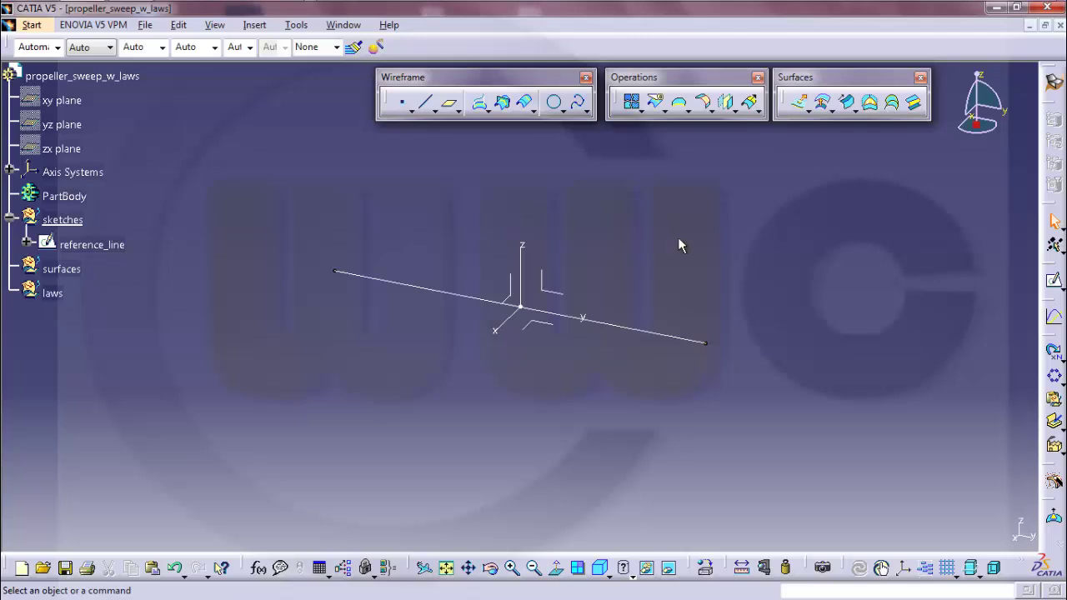
Step: On the yz plane, sketch an eleven-point spline above the reference line, with two humps and a dip near the z axis
{"action": "left_click", "coordinate": [1056, 286]}
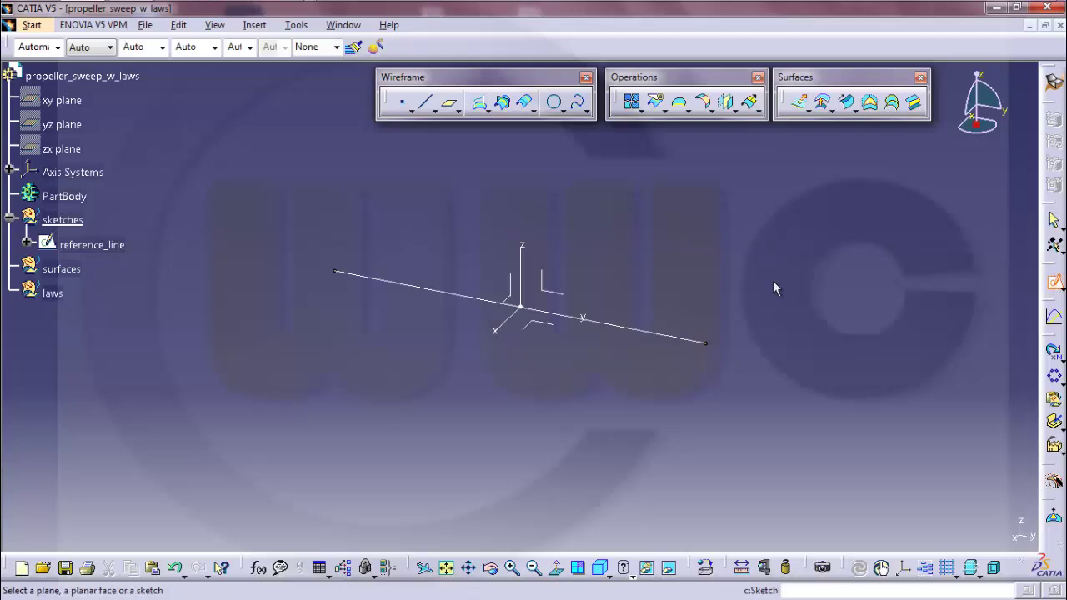
{"action": "left_click", "coordinate": [559, 293]}
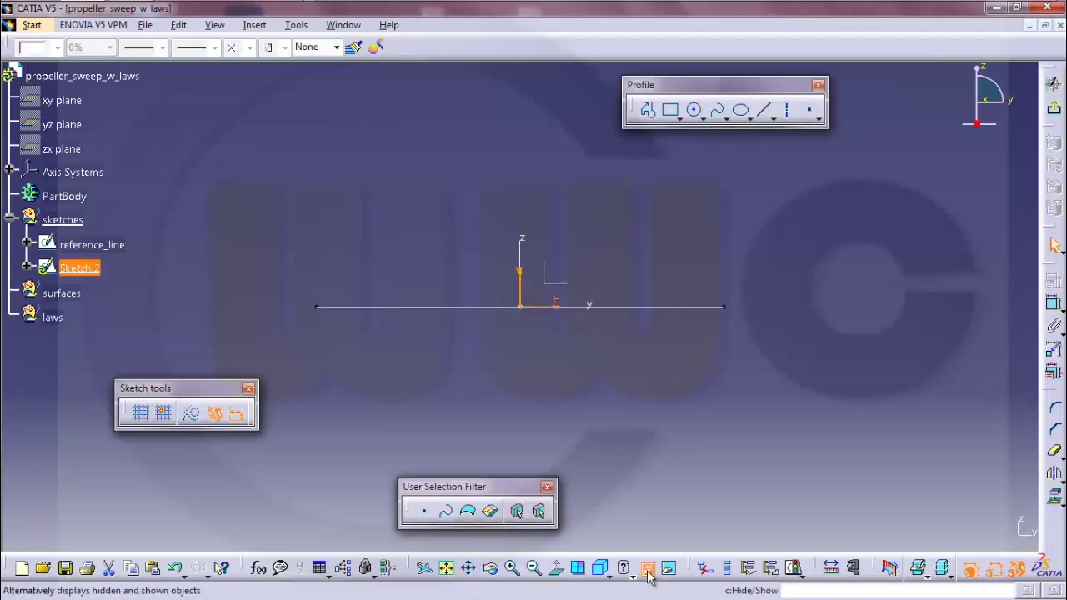
{"action": "left_click", "coordinate": [720, 114]}
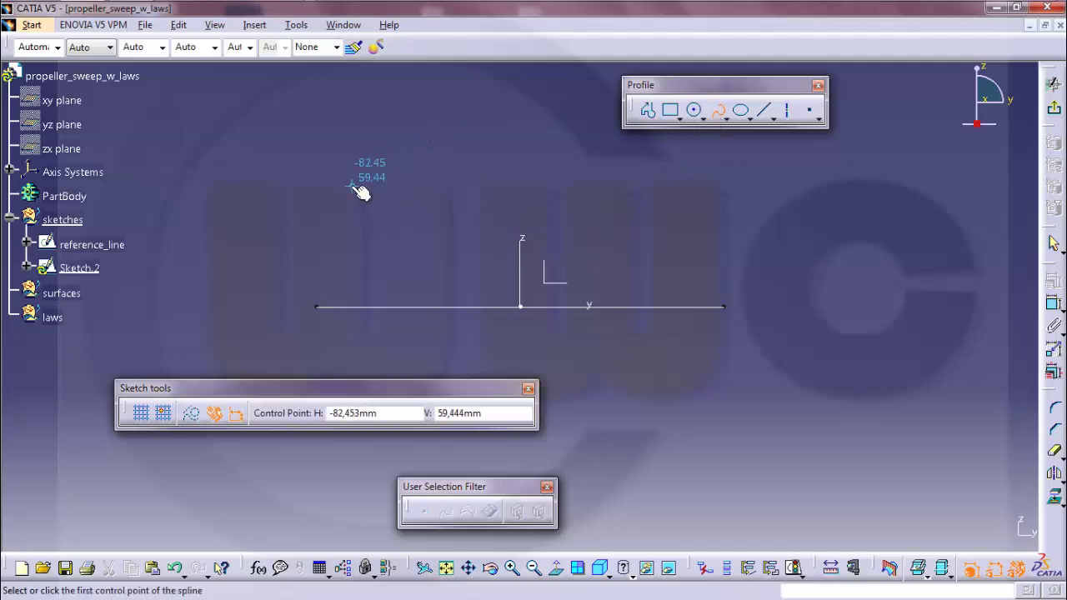
{"action": "left_click", "coordinate": [318, 276]}
{"action": "left_click", "coordinate": [355, 242]}
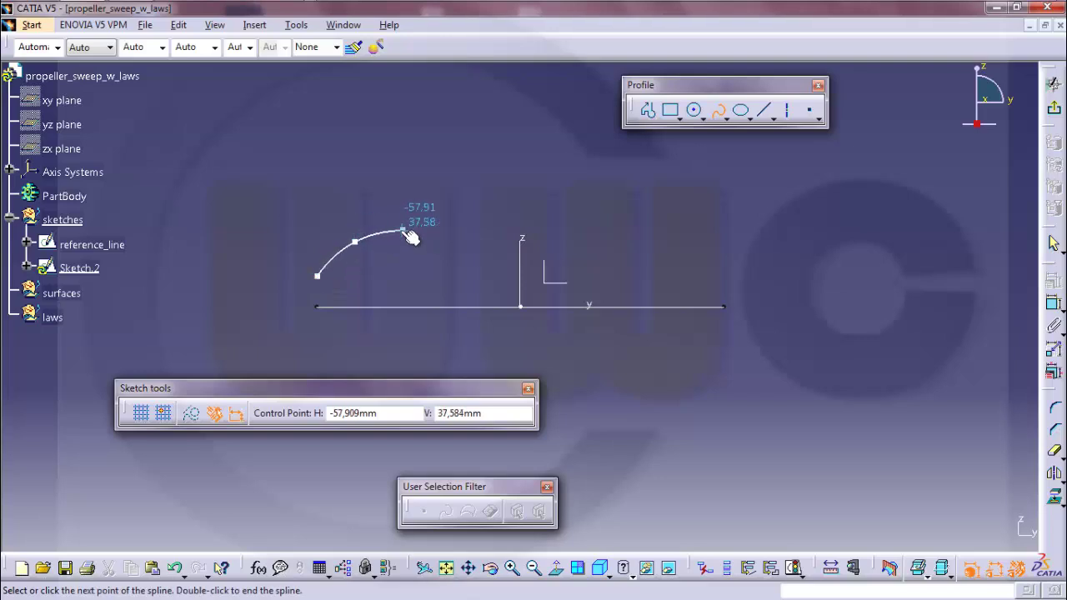
{"action": "left_click", "coordinate": [403, 230]}
{"action": "left_click", "coordinate": [455, 242]}
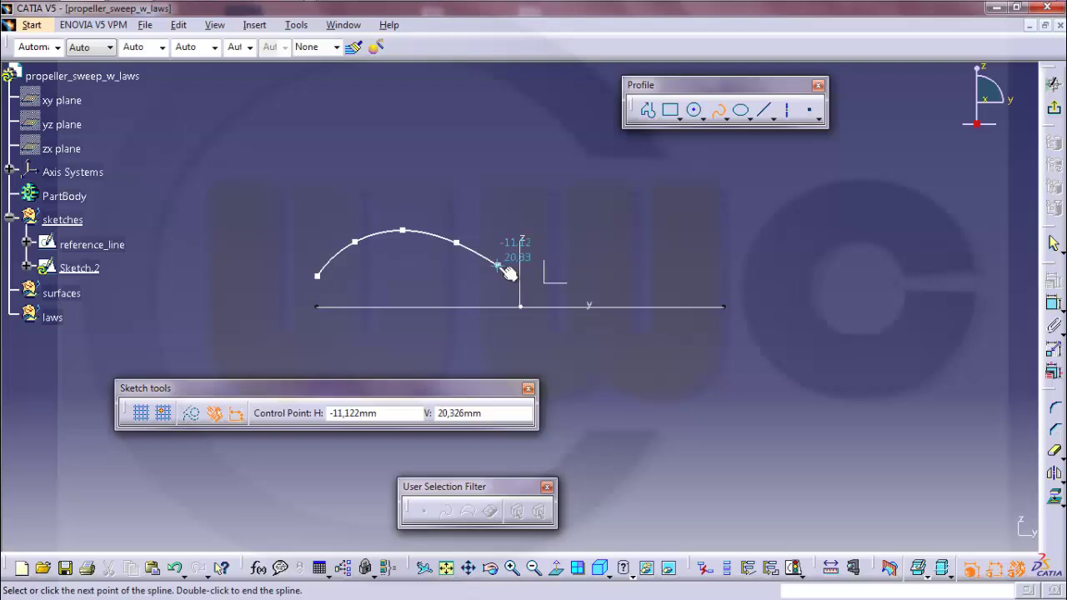
{"action": "left_click", "coordinate": [498, 265]}
{"action": "left_click", "coordinate": [514, 281]}
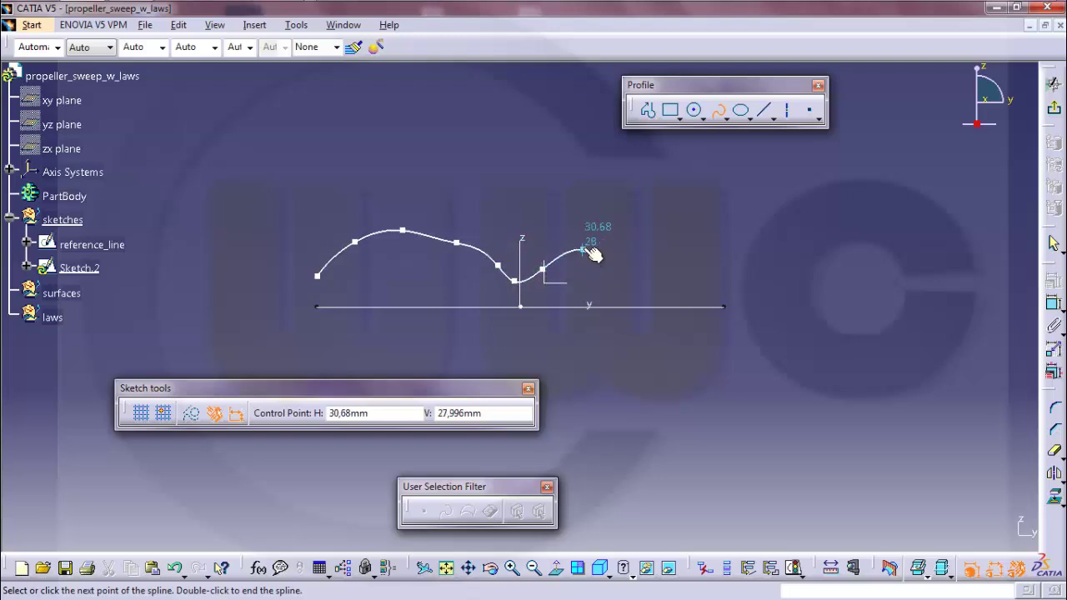
{"action": "left_click", "coordinate": [583, 249]}
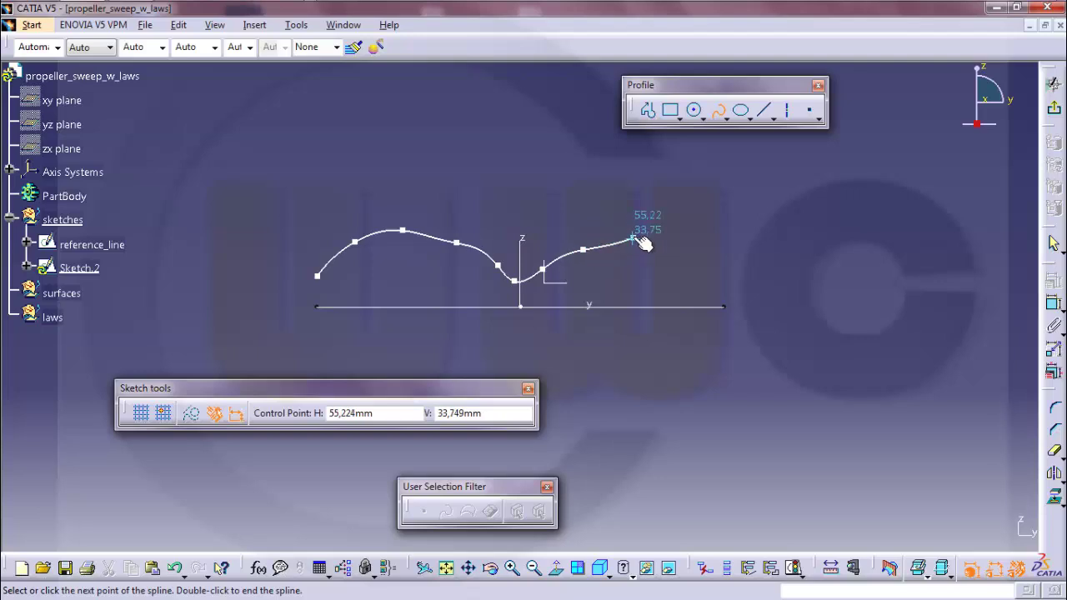
{"action": "left_click", "coordinate": [633, 240]}
{"action": "left_click", "coordinate": [676, 243]}
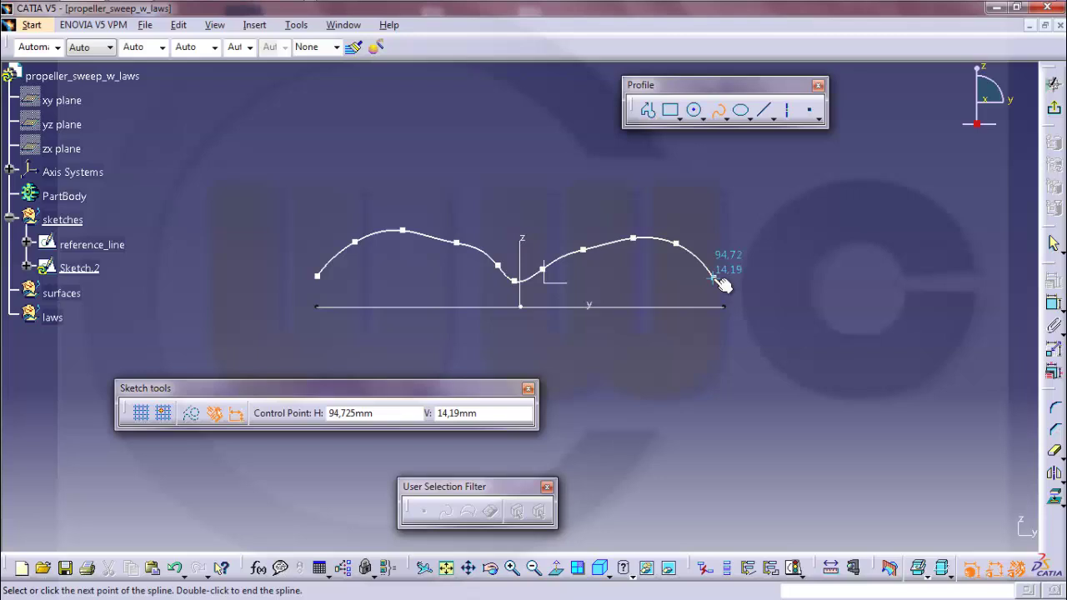
{"action": "double_click", "coordinate": [714, 278]}
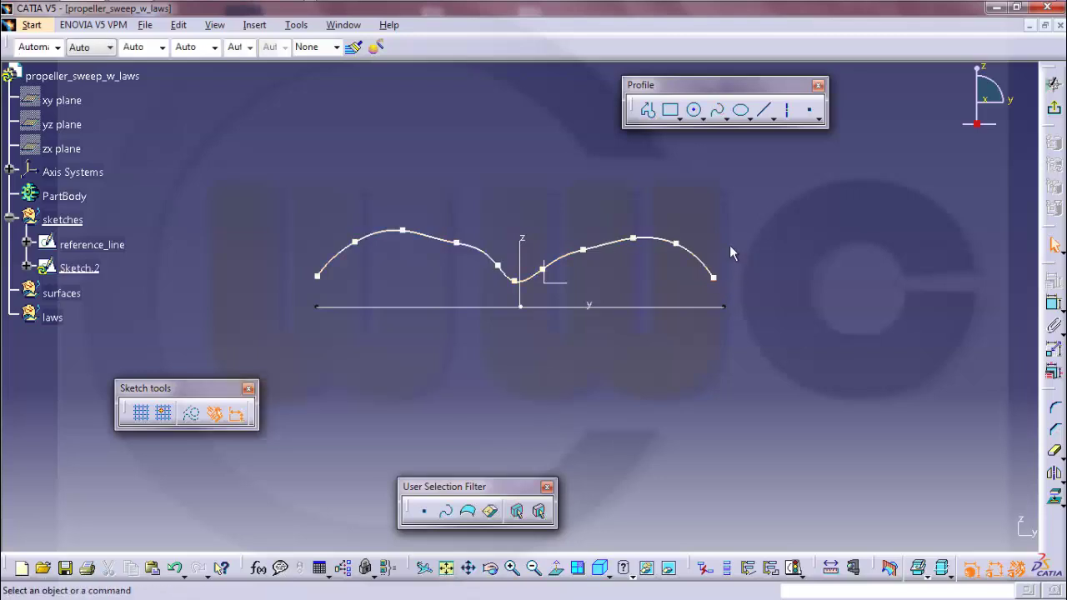
Step: Constrain the spline's middle control point at the dip to be coincident with the z axis
{"action": "left_click", "coordinate": [1056, 305]}
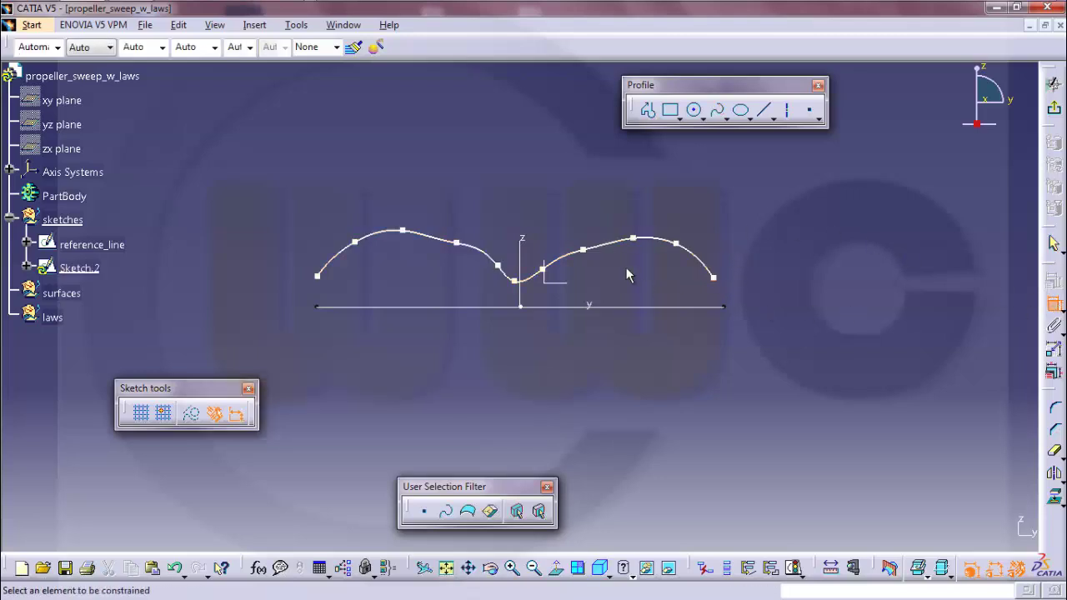
{"action": "left_click", "coordinate": [515, 282]}
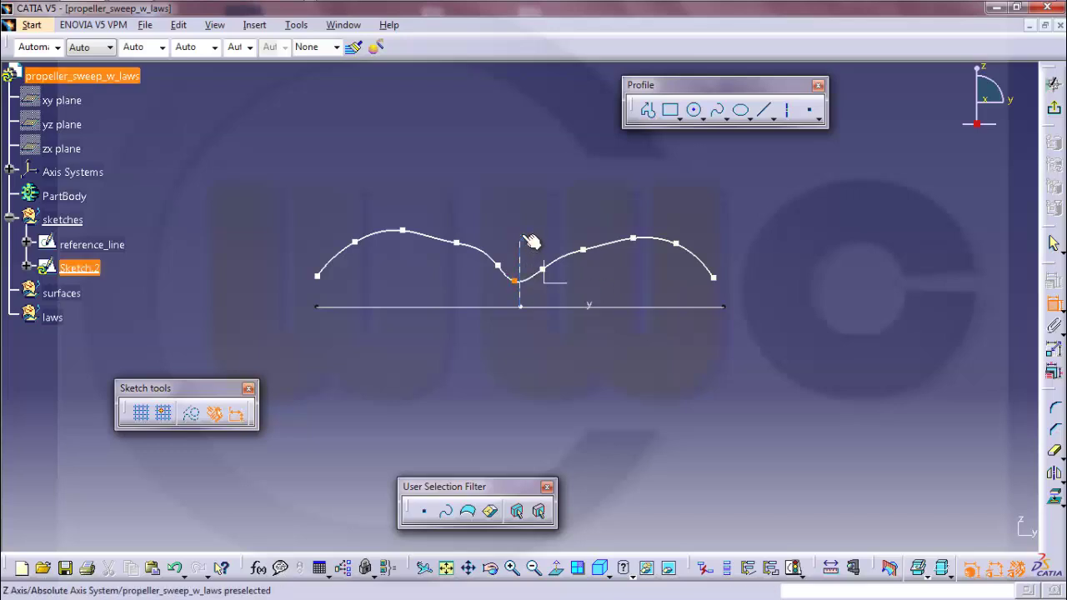
{"action": "left_click", "coordinate": [522, 240]}
{"action": "right_click", "coordinate": [521, 200]}
{"action": "left_click", "coordinate": [564, 263]}
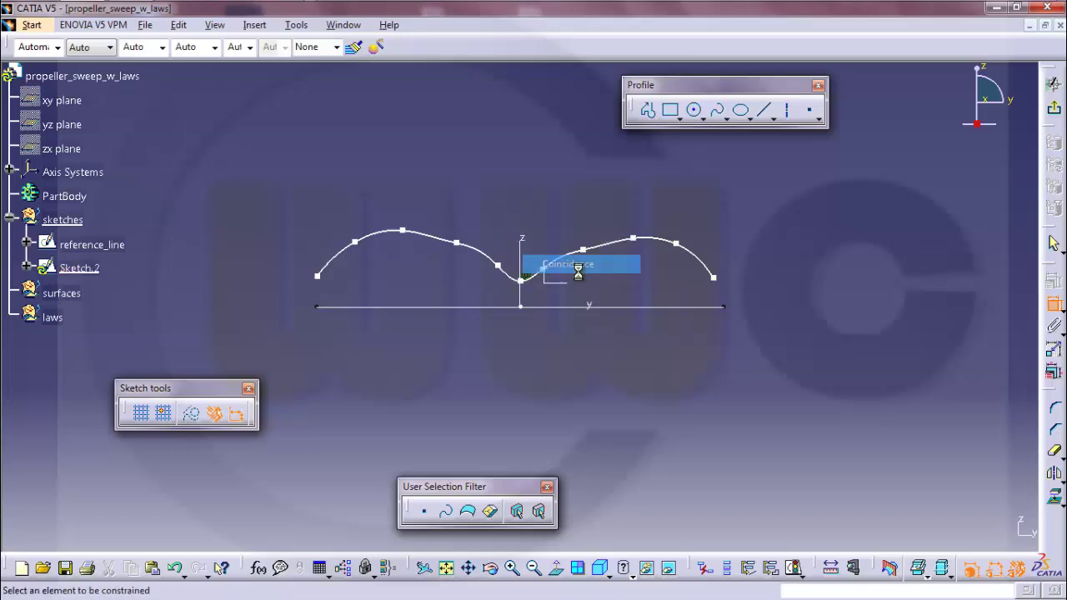
Step: Make the two control points directly beside the spline's middle point symmetric about the z axis
{"action": "left_click", "coordinate": [498, 267]}
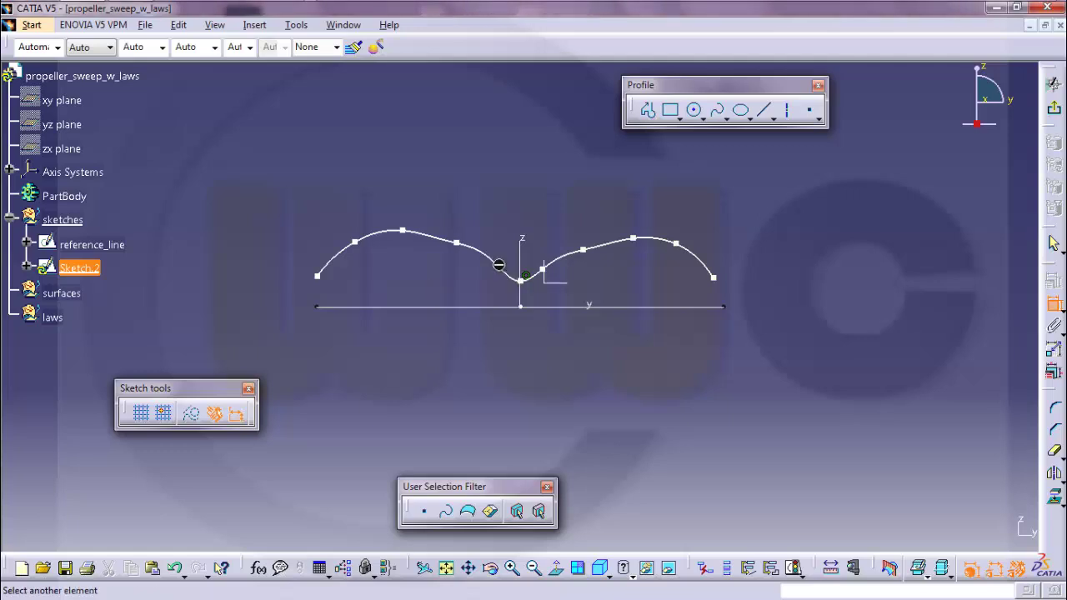
{"action": "left_click", "coordinate": [543, 272]}
{"action": "right_click", "coordinate": [530, 193]}
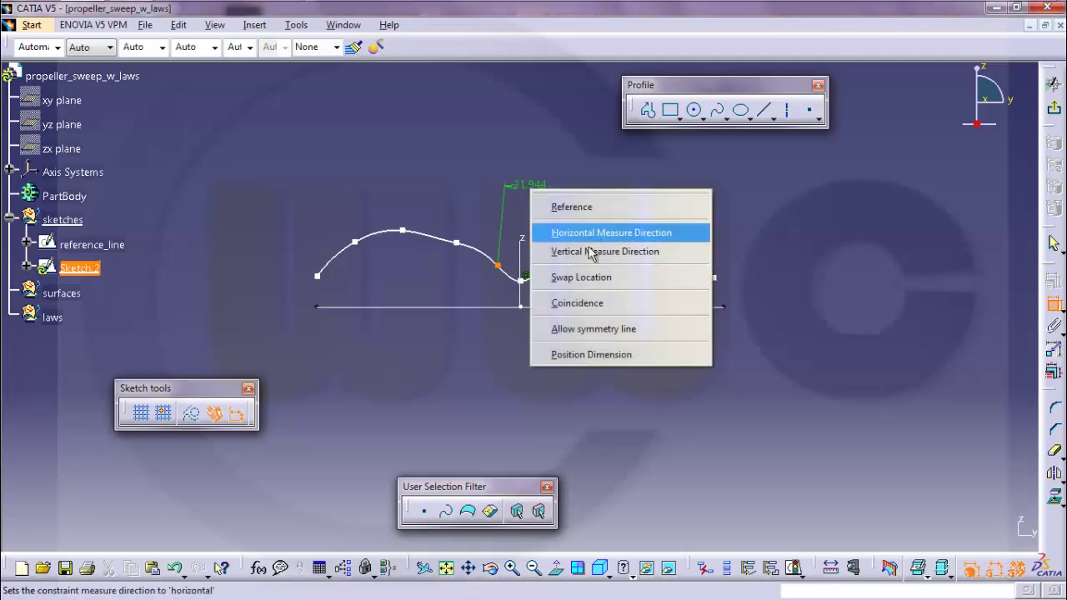
{"action": "left_click", "coordinate": [584, 325]}
{"action": "left_click", "coordinate": [522, 250]}
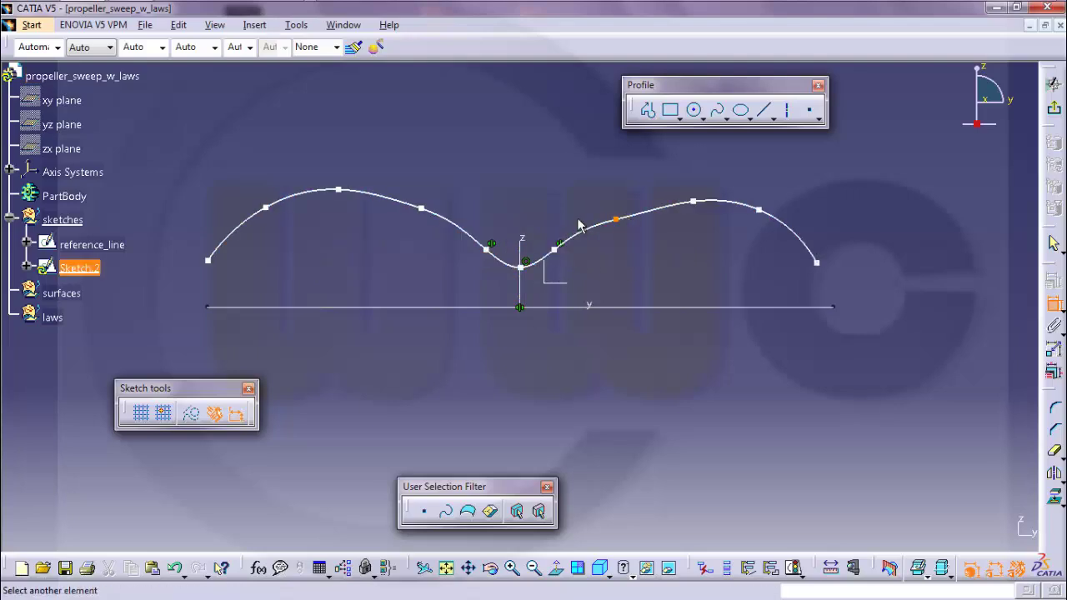
Step: Make the second pair of control points outward from the spline's middle symmetric about the z axis
{"action": "left_click", "coordinate": [425, 209]}
{"action": "right_click", "coordinate": [500, 178]}
{"action": "left_click", "coordinate": [579, 313]}
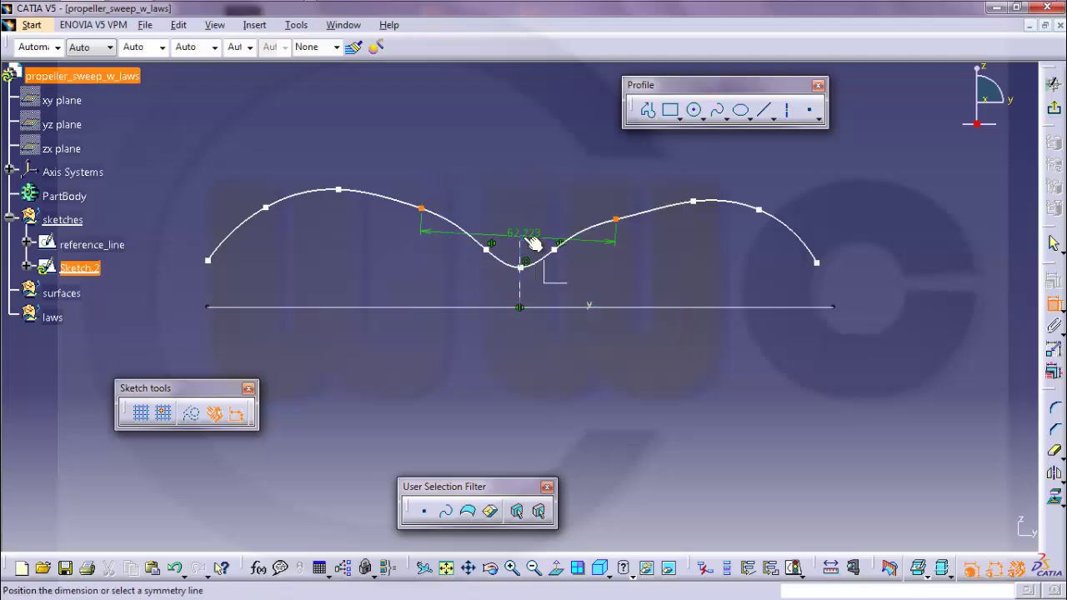
{"action": "left_click", "coordinate": [521, 243]}
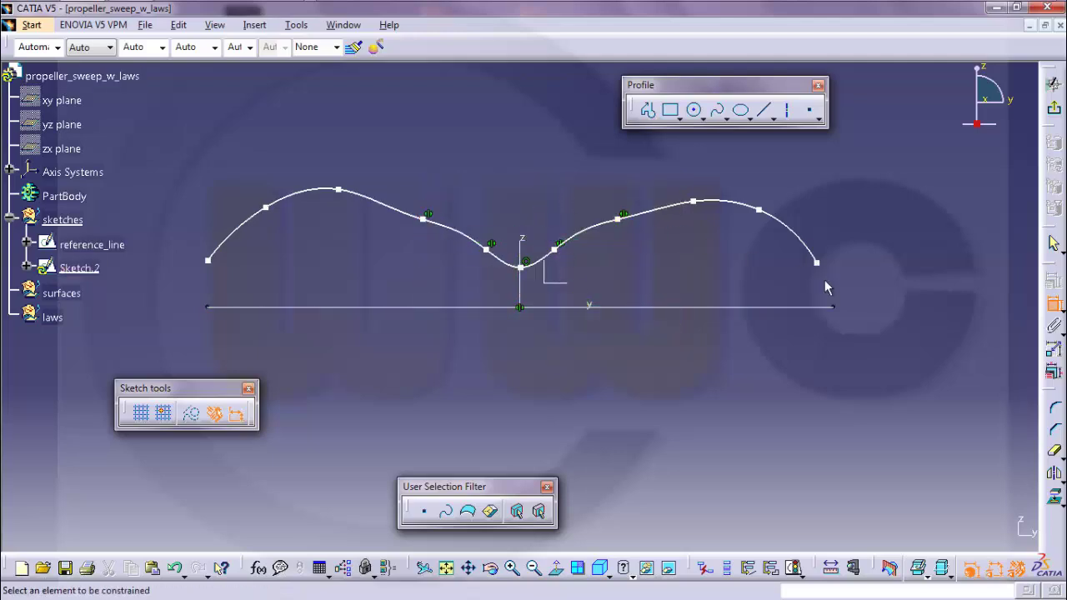
Step: Make the third pair of control points outward from the spline's middle symmetric about the z axis
{"action": "left_click", "coordinate": [694, 203]}
{"action": "left_click", "coordinate": [343, 192]}
{"action": "right_click", "coordinate": [473, 162]}
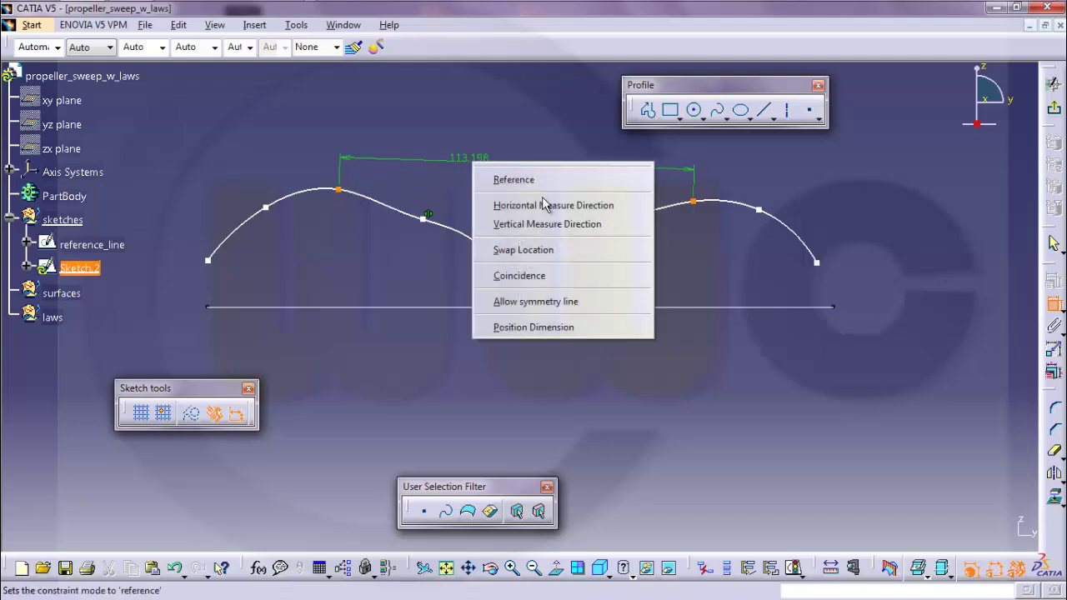
{"action": "left_click", "coordinate": [548, 300]}
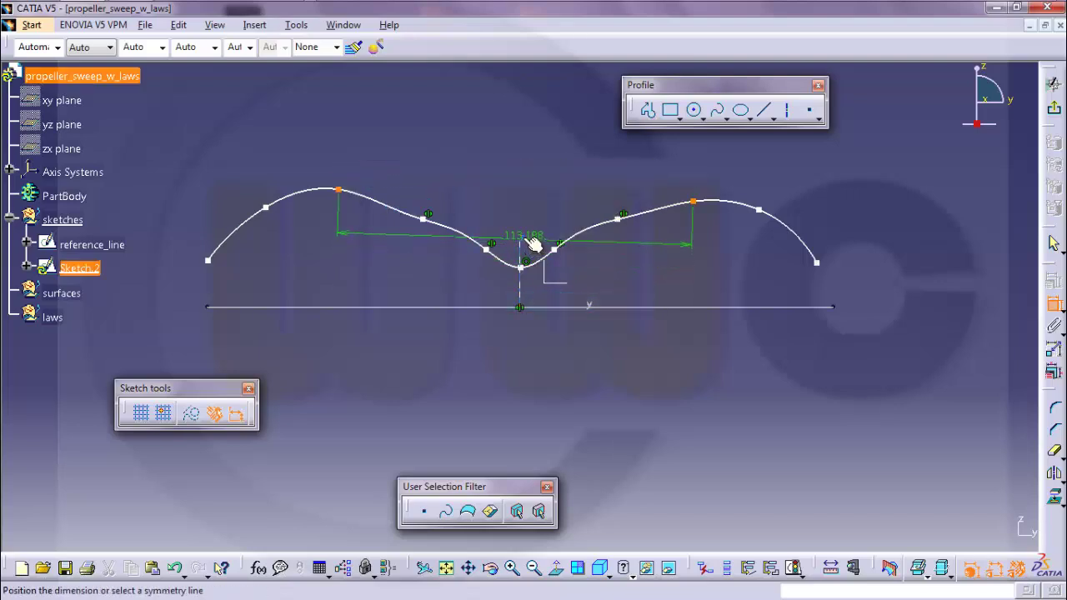
{"action": "left_click", "coordinate": [520, 250]}
Step: Make the fourth pair of control points, just inside the spline's endpoints, symmetric about the z axis
{"action": "left_click", "coordinate": [760, 210]}
{"action": "left_click", "coordinate": [267, 207]}
{"action": "right_click", "coordinate": [443, 159]}
{"action": "left_click", "coordinate": [504, 294]}
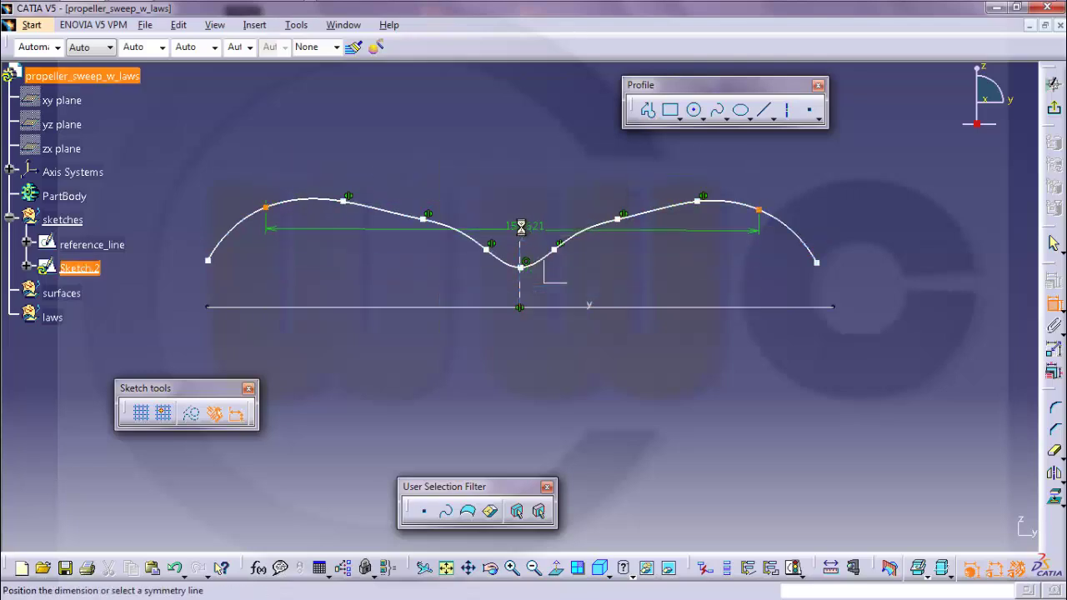
{"action": "left_click", "coordinate": [525, 242]}
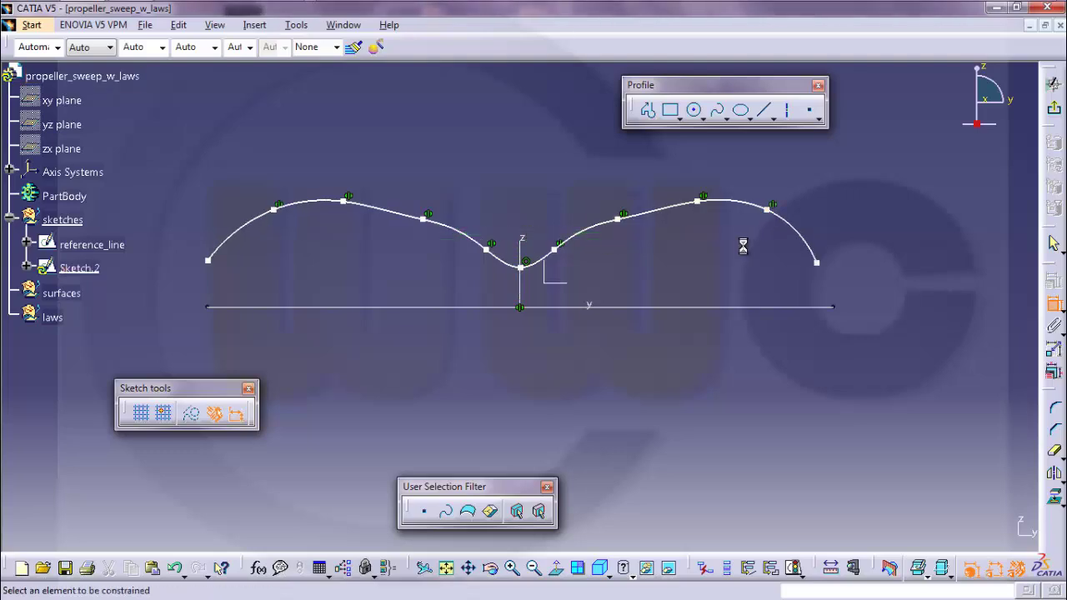
Step: Make the spline's two endpoints symmetric about the z axis
{"action": "left_click", "coordinate": [817, 262]}
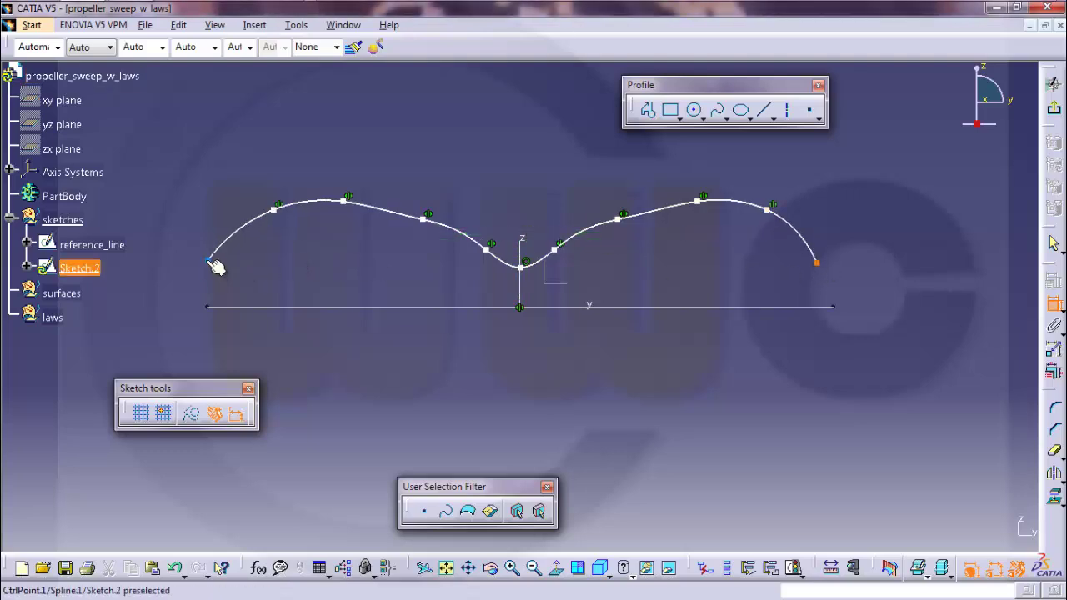
{"action": "left_click", "coordinate": [209, 261]}
{"action": "right_click", "coordinate": [492, 163]}
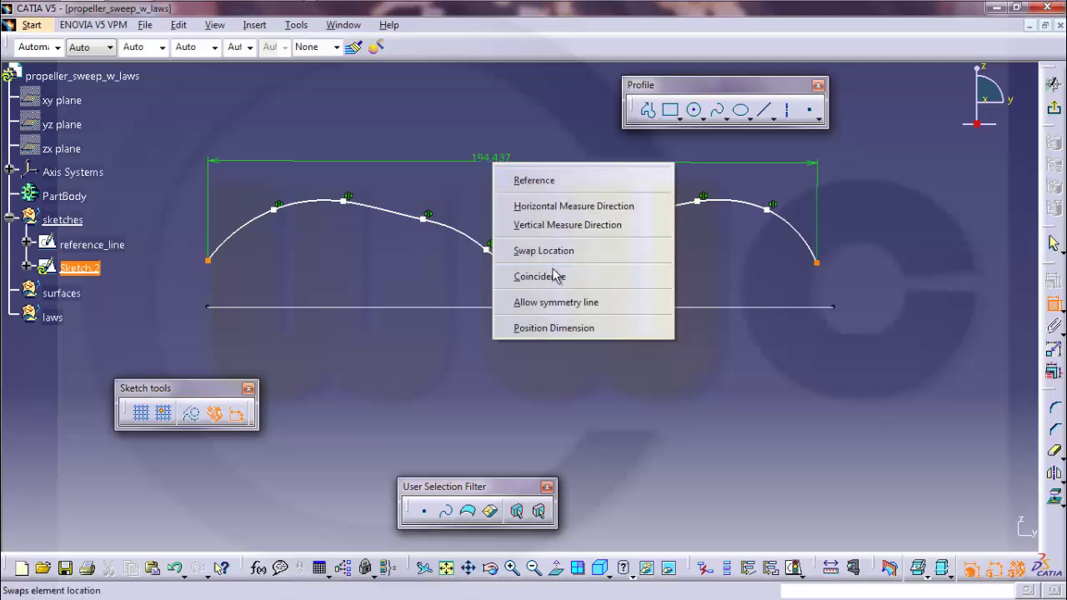
{"action": "left_click", "coordinate": [531, 302]}
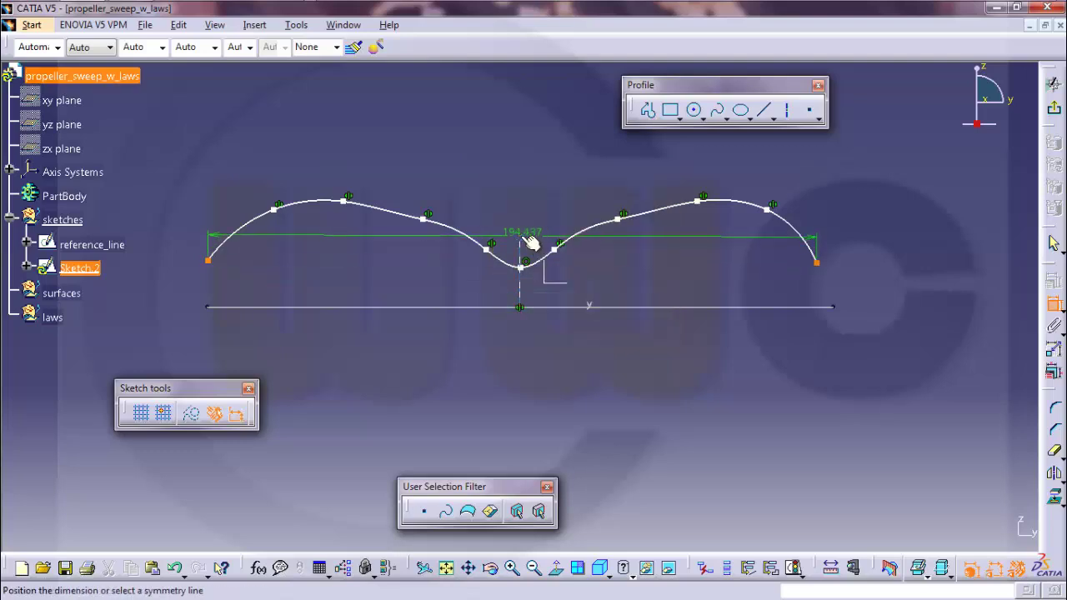
{"action": "left_click", "coordinate": [521, 244]}
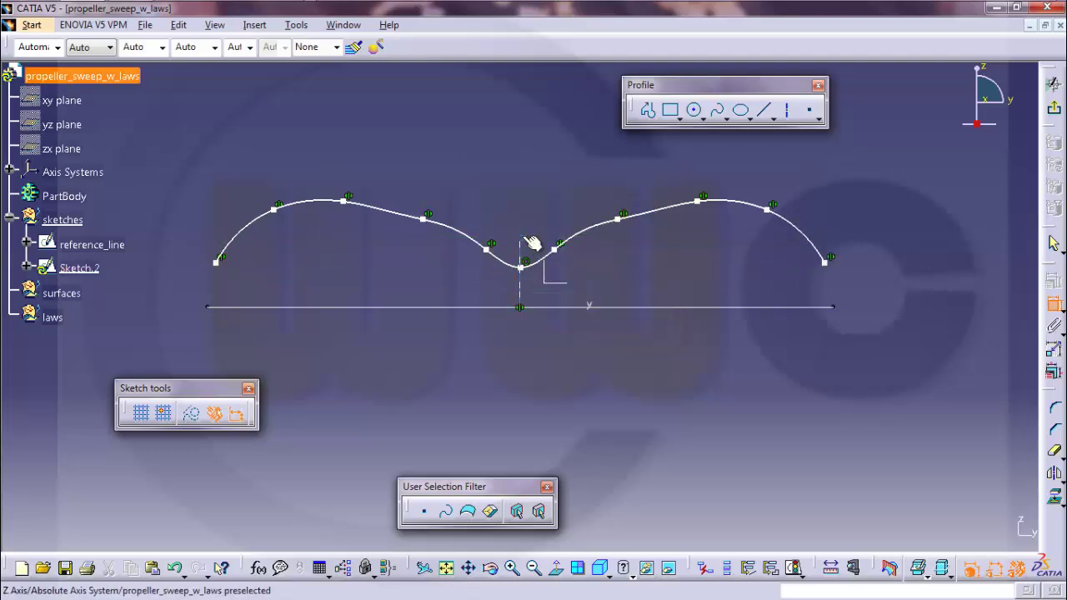
Step: Dimension the distance between the spline's two endpoints and set it to 200 mm
{"action": "left_click", "coordinate": [217, 263]}
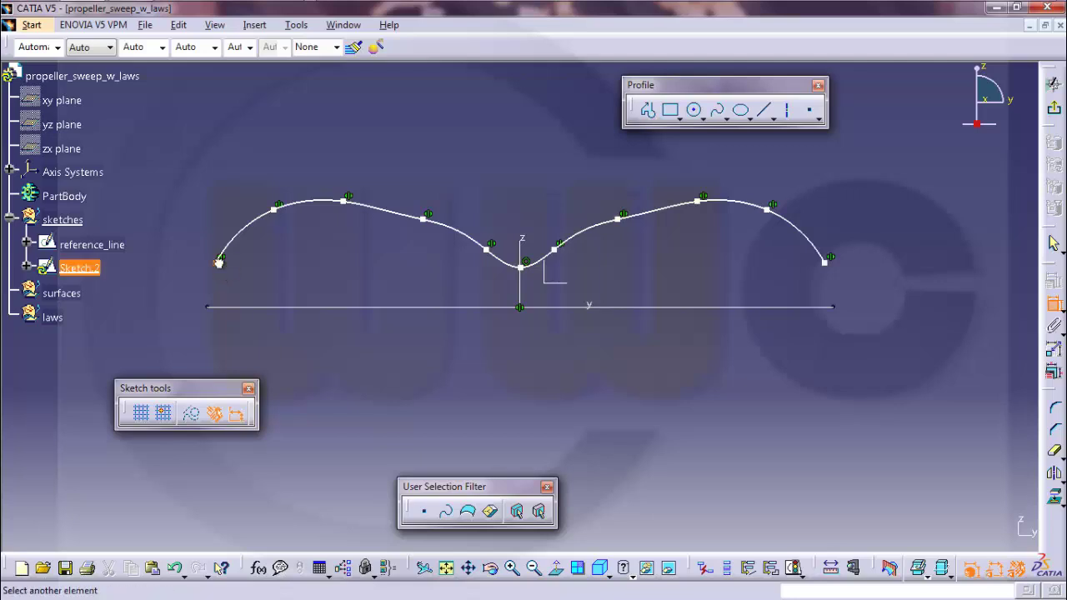
{"action": "left_click", "coordinate": [825, 264]}
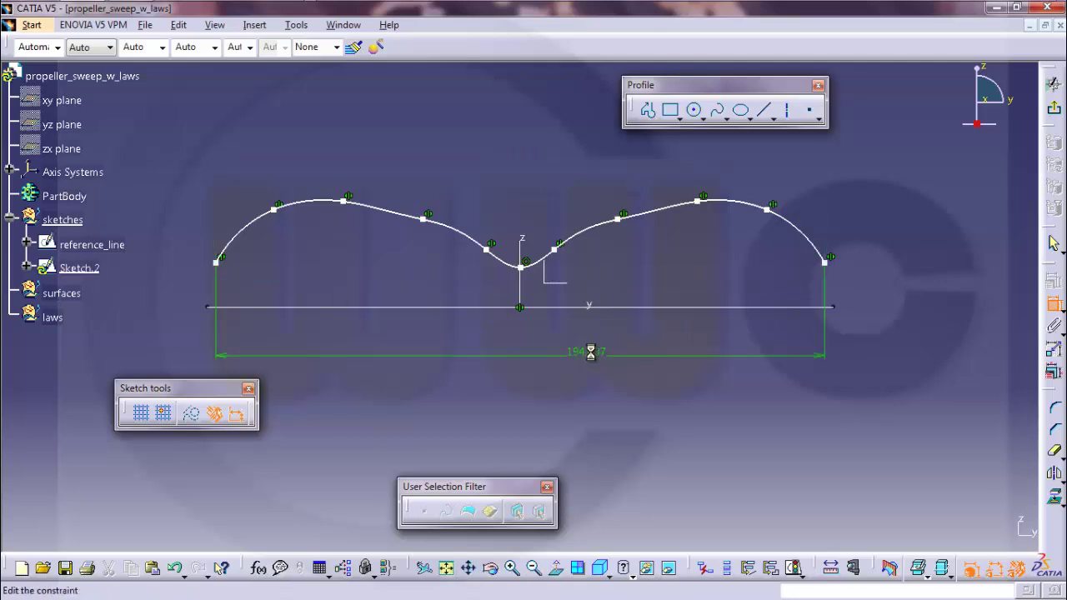
{"action": "left_click", "coordinate": [591, 353]}
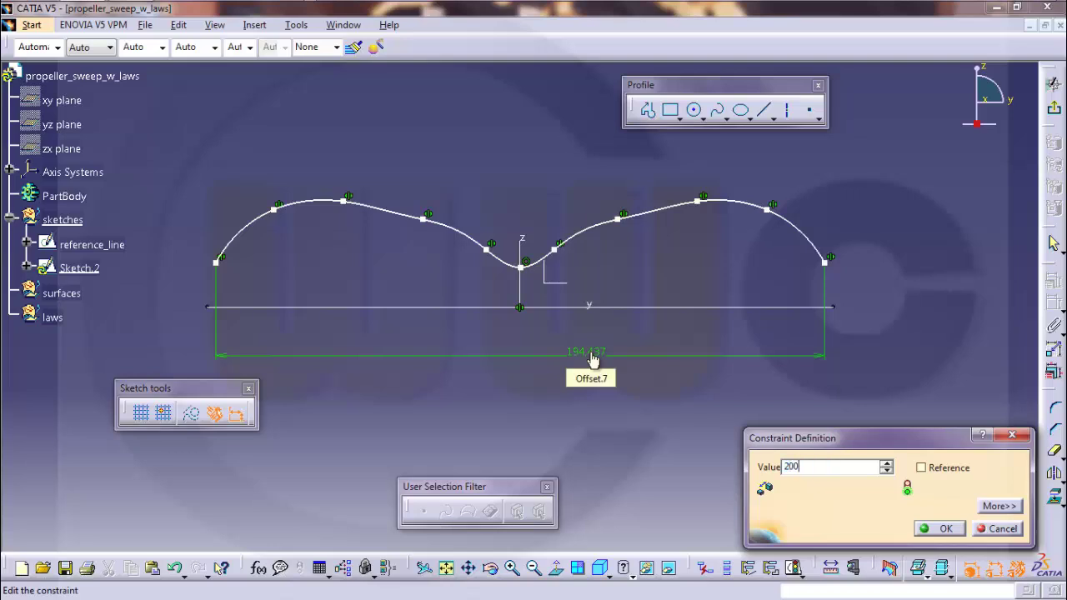
{"action": "key", "text": "Return"}
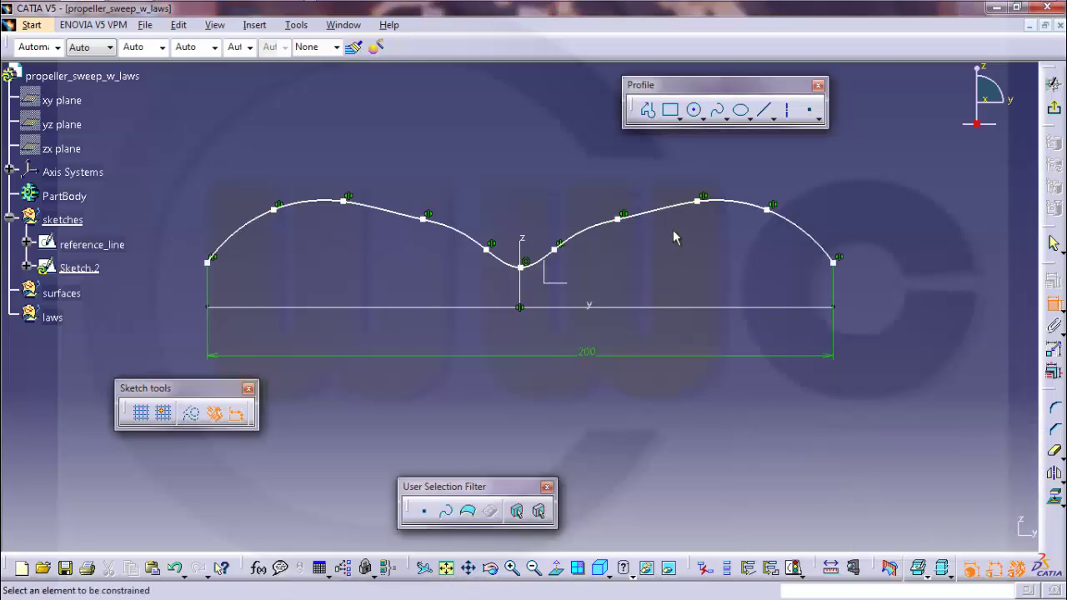
Step: Reshape the spline by lowering its control points into a wide, shallow central dip, gentler humps and endpoints just above the reference line
{"action": "left_click", "coordinate": [1052, 301]}
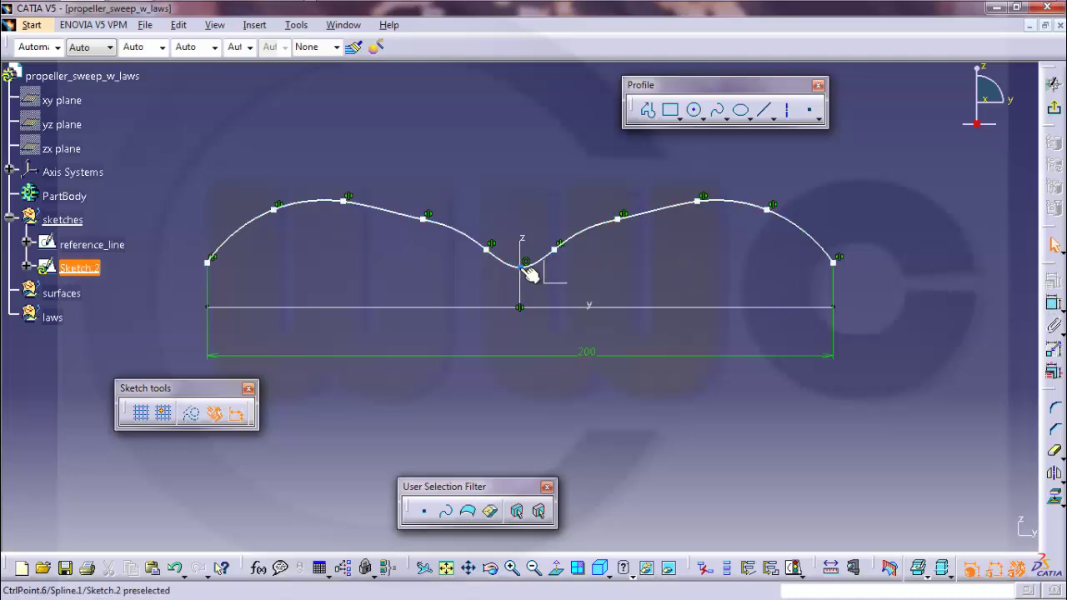
{"action": "left_click_drag", "start_coordinate": [526, 267], "coordinate": [522, 284]}
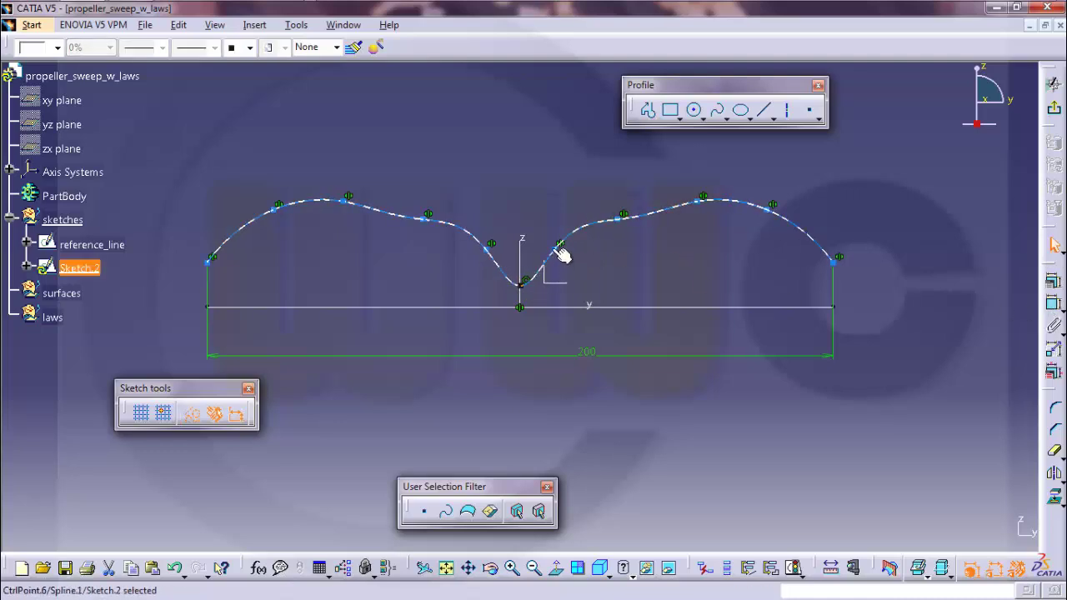
{"action": "left_click_drag", "start_coordinate": [557, 250], "coordinate": [576, 272]}
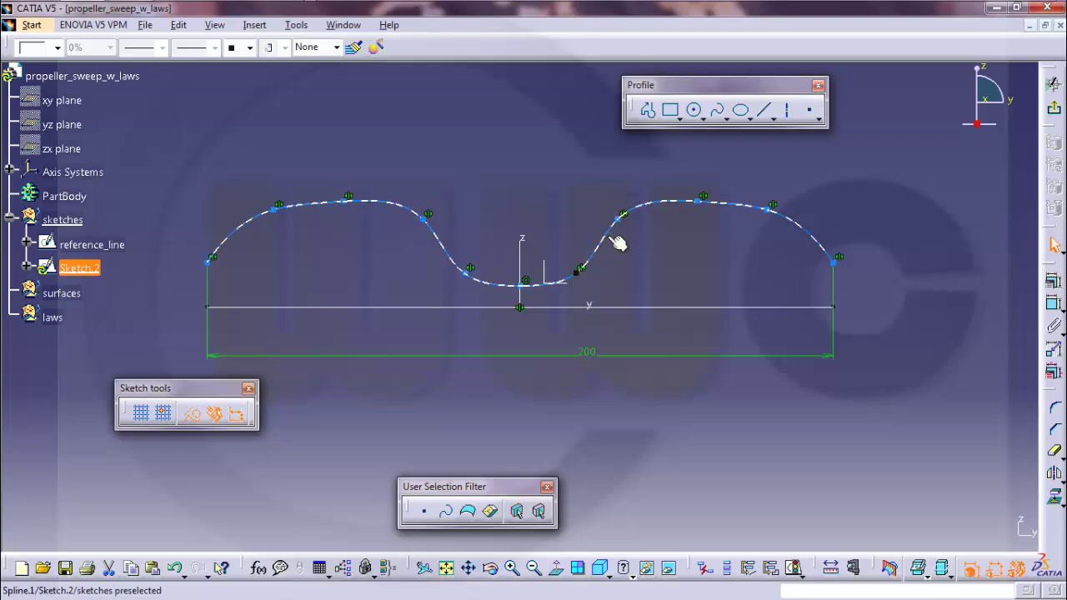
{"action": "left_click_drag", "start_coordinate": [625, 222], "coordinate": [648, 248]}
{"action": "left_click_drag", "start_coordinate": [704, 212], "coordinate": [842, 299]}
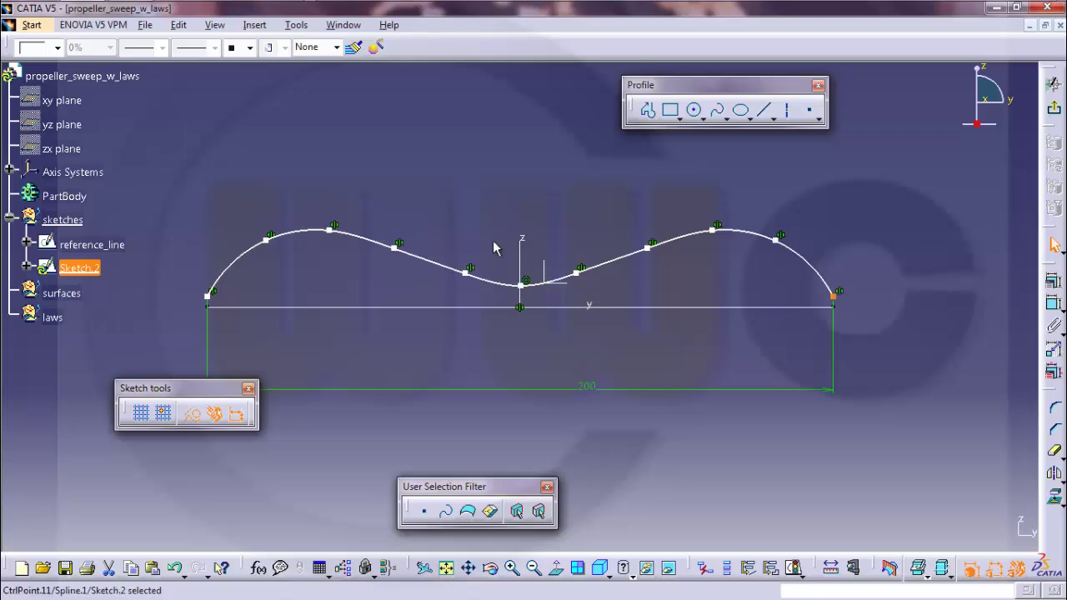
Step: Finish the spline sketch and rename it law_curve_form
{"action": "left_click", "coordinate": [1053, 107]}
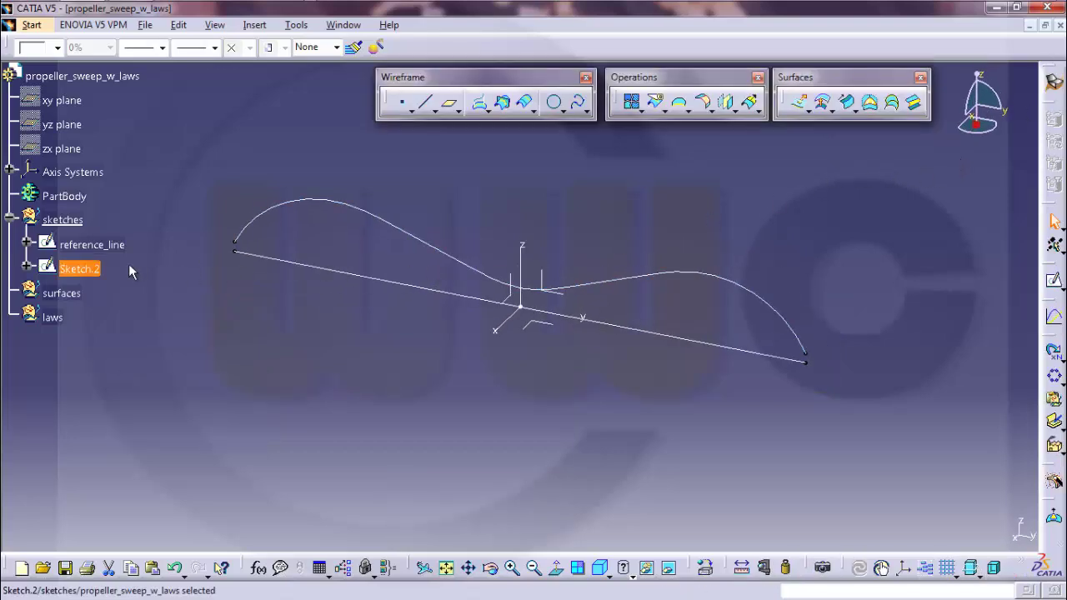
{"action": "right_click", "coordinate": [88, 273]}
{"action": "left_click", "coordinate": [125, 336]}
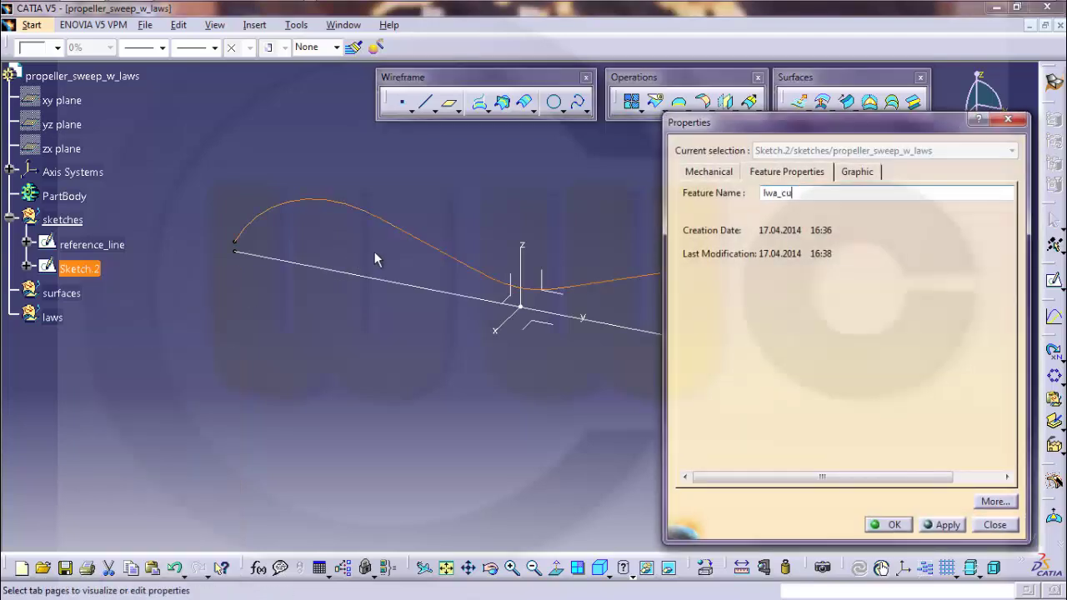
{"action": "key", "text": "BackSpace"}
{"action": "key", "text": "BackSpace"}
{"action": "key", "text": "BackSpace"}
{"action": "type", "text": "urve_form"}
{"action": "left_click", "coordinate": [894, 526]}
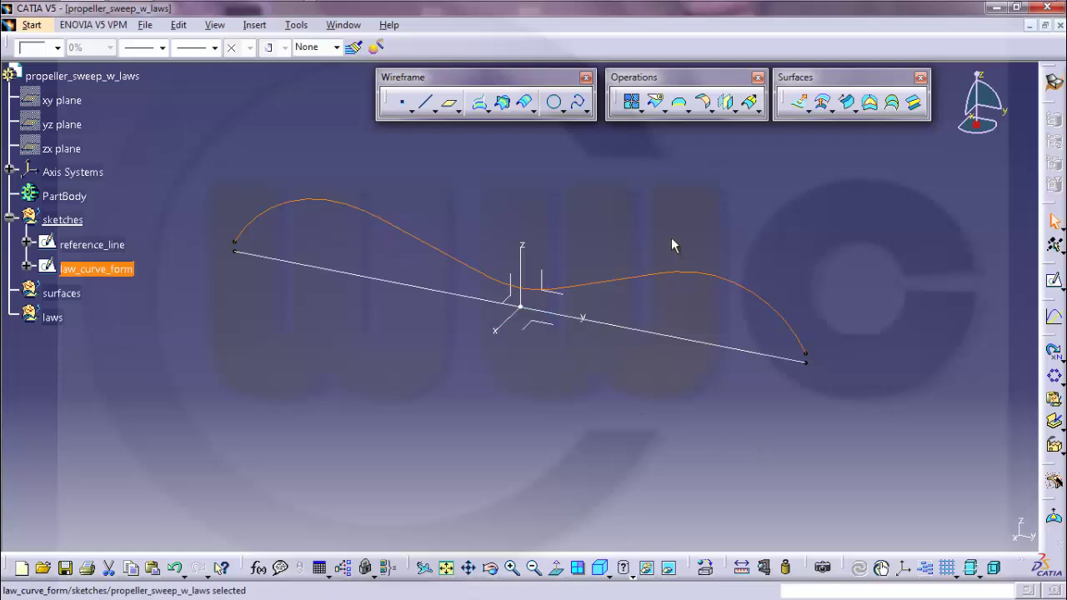
Step: Start a new sketch on the yz plane and hide its H and V axes
{"action": "left_click", "coordinate": [734, 241]}
{"action": "left_click", "coordinate": [1053, 281]}
{"action": "left_click", "coordinate": [573, 300]}
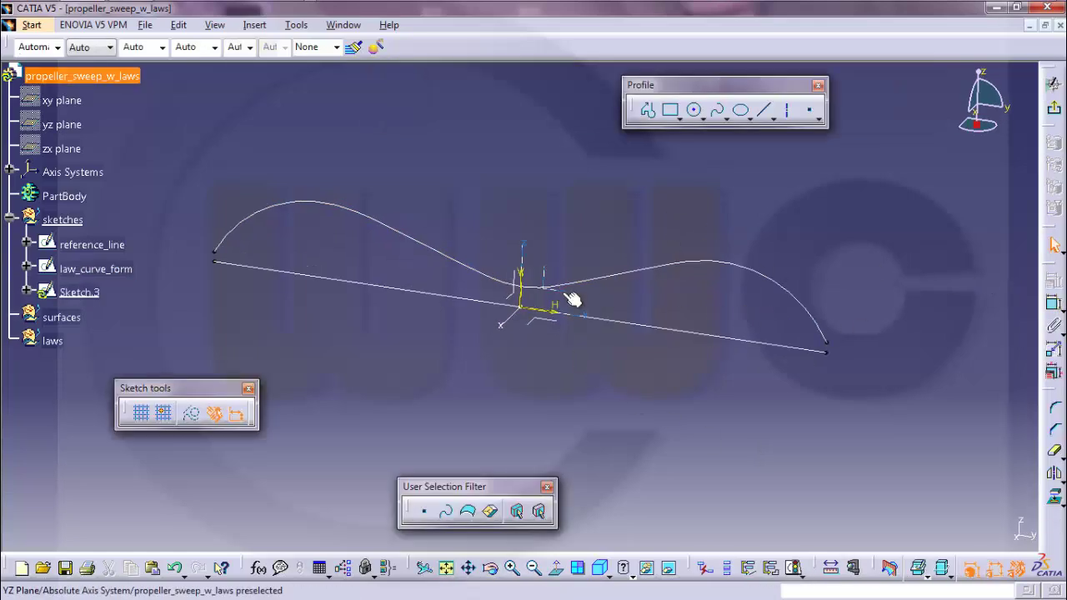
{"action": "left_click_drag", "start_coordinate": [570, 308], "coordinate": [492, 245]}
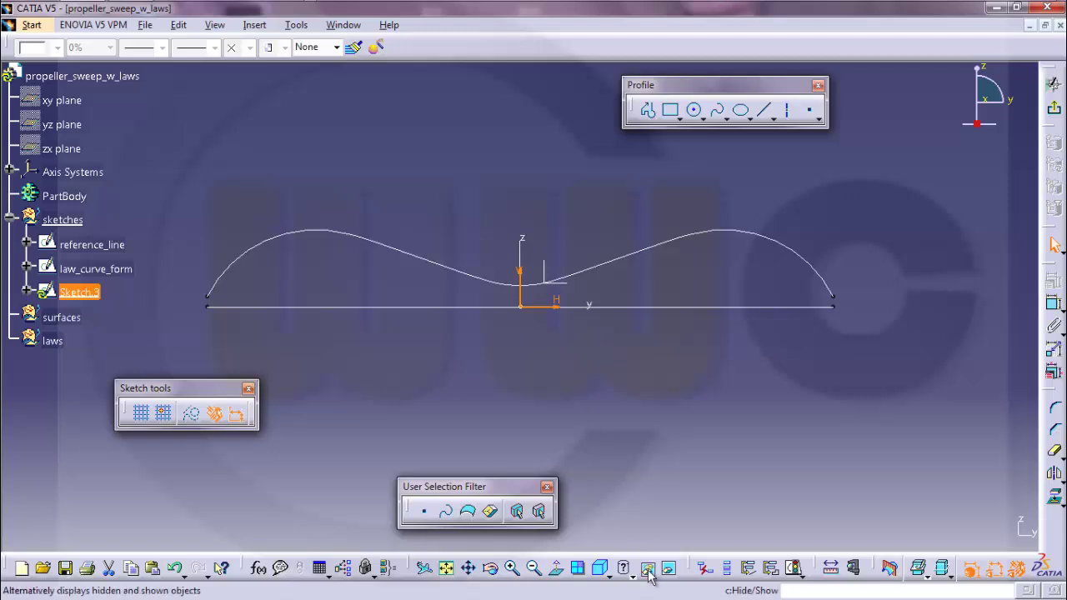
{"action": "left_click", "coordinate": [715, 454]}
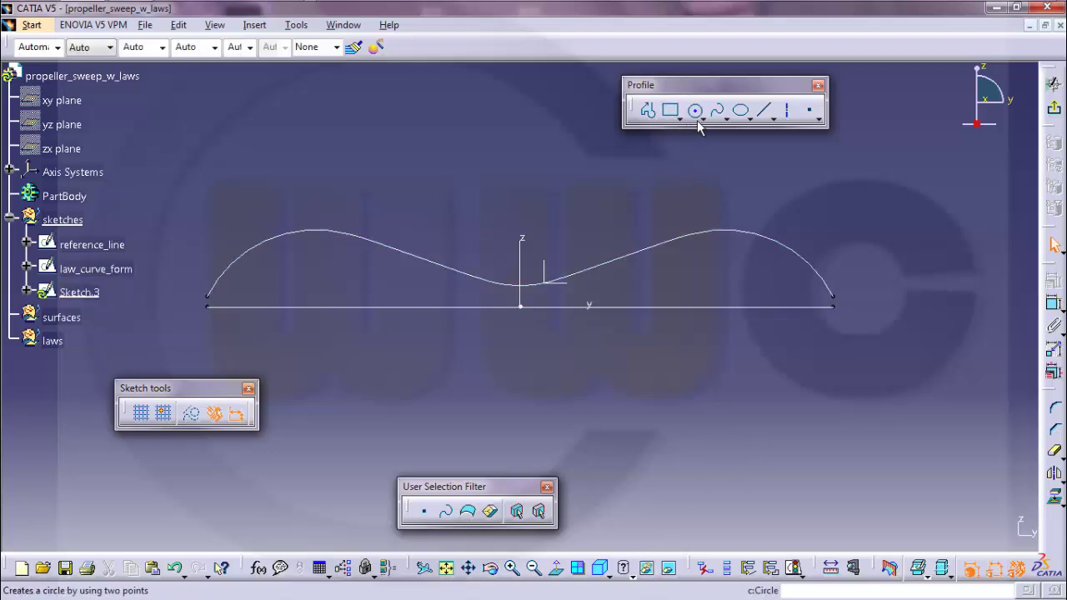
Step: Sketch an open three-line profile rising across the reference line, with a nearly horizontal middle segment about 52 mm long crossing the z axis
{"action": "left_click", "coordinate": [648, 110]}
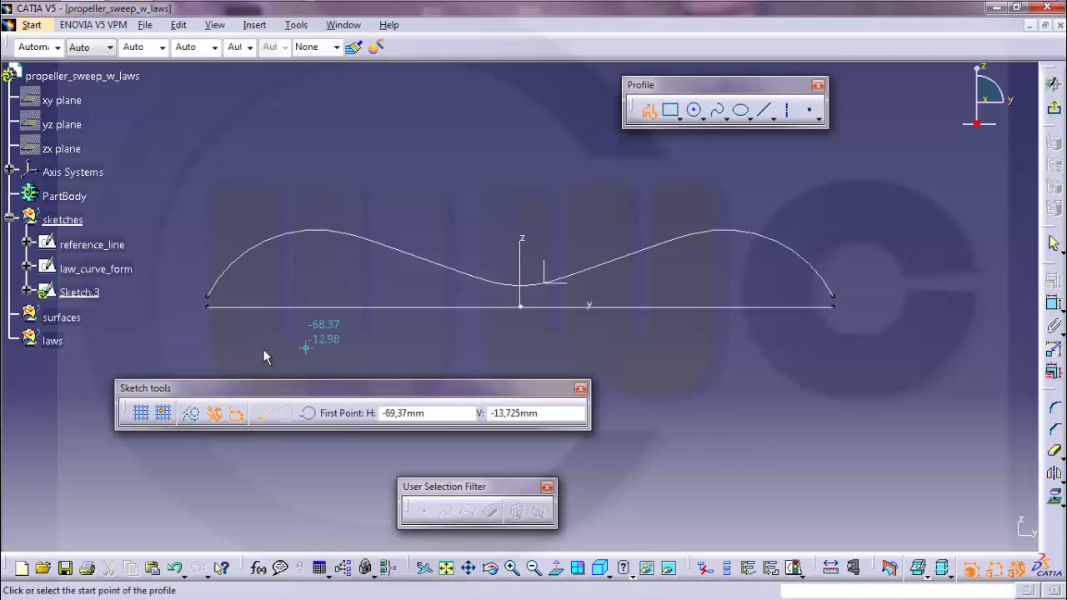
{"action": "left_click", "coordinate": [213, 355]}
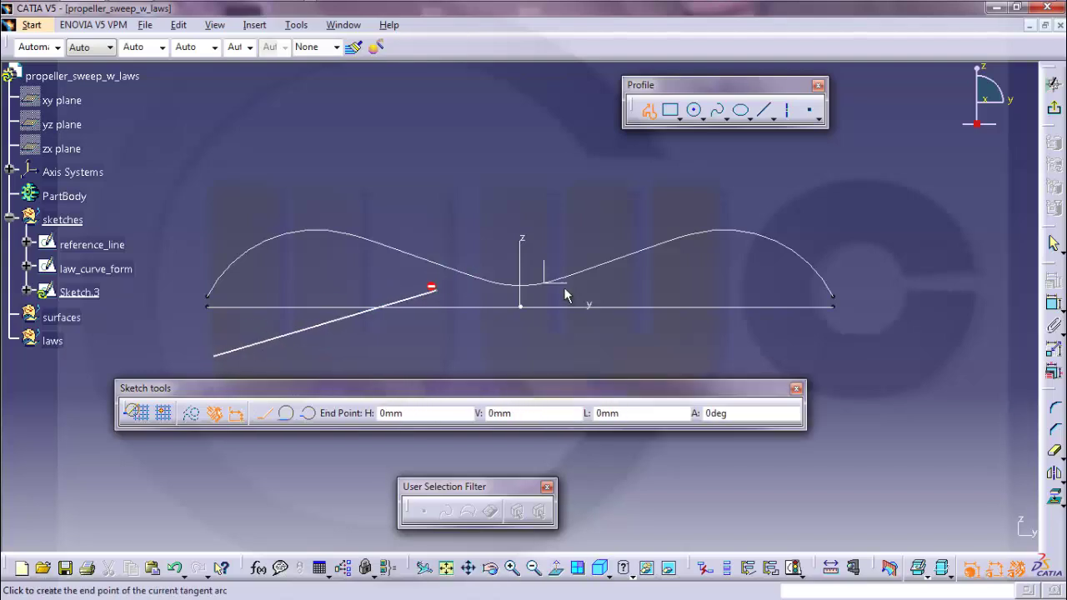
{"action": "left_click", "coordinate": [442, 290]}
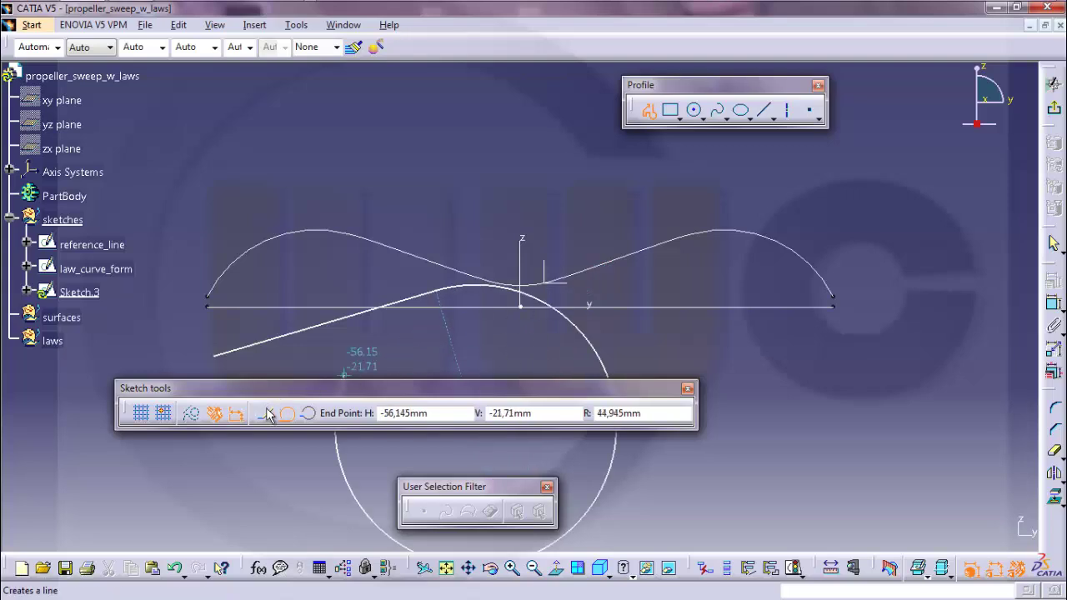
{"action": "left_click", "coordinate": [266, 414]}
{"action": "left_click", "coordinate": [600, 285]}
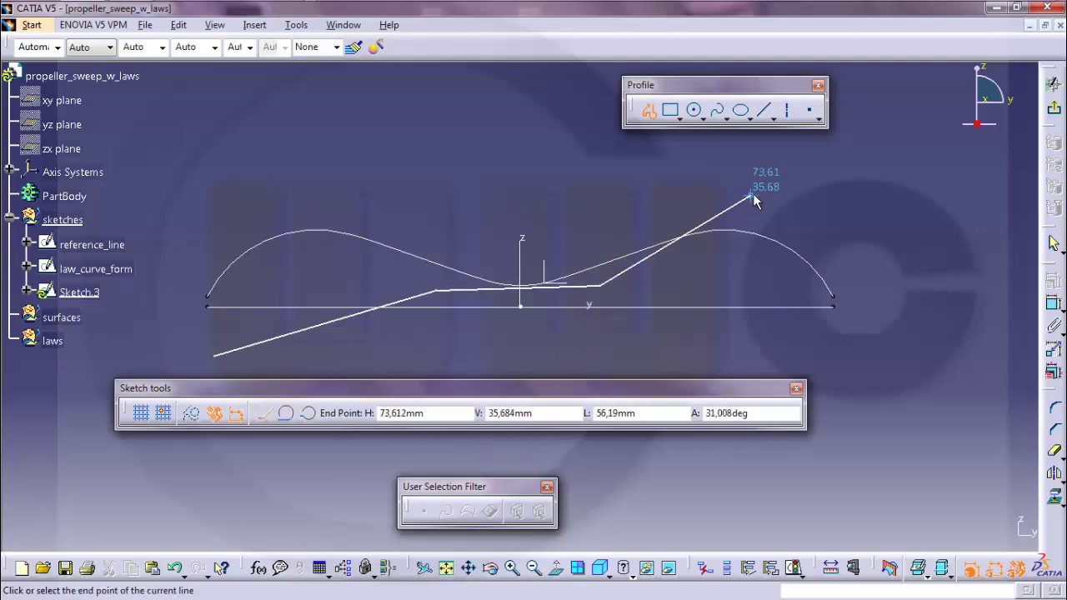
{"action": "left_click", "coordinate": [753, 193]}
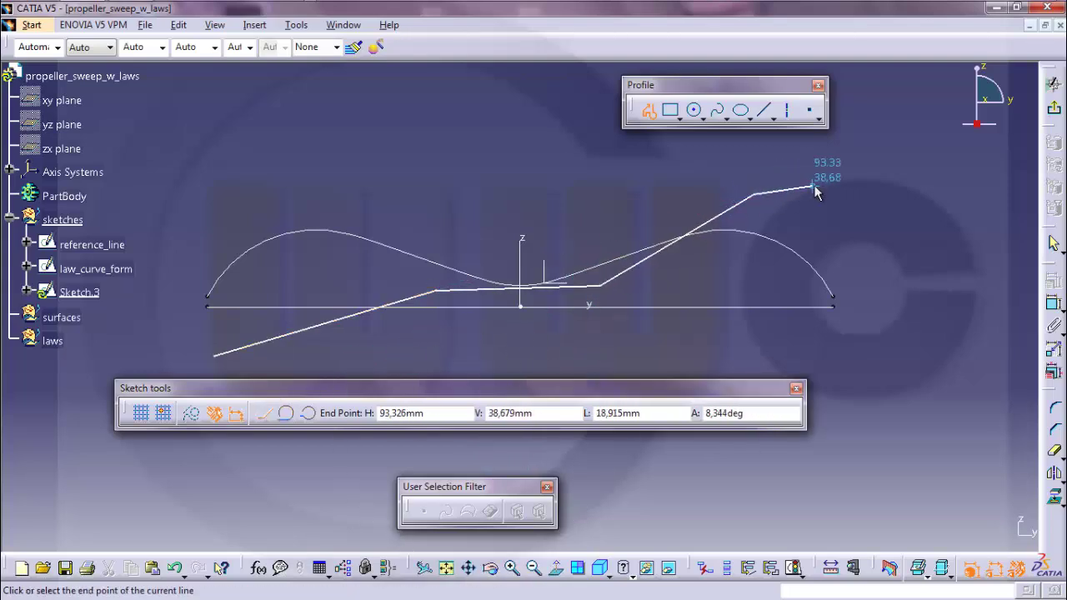
{"action": "key", "text": "Escape"}
Step: Constrain the profile's middle segment to be coincident with the reference line
{"action": "middle_click_drag", "start_coordinate": [705, 362], "coordinate": [706, 340]}
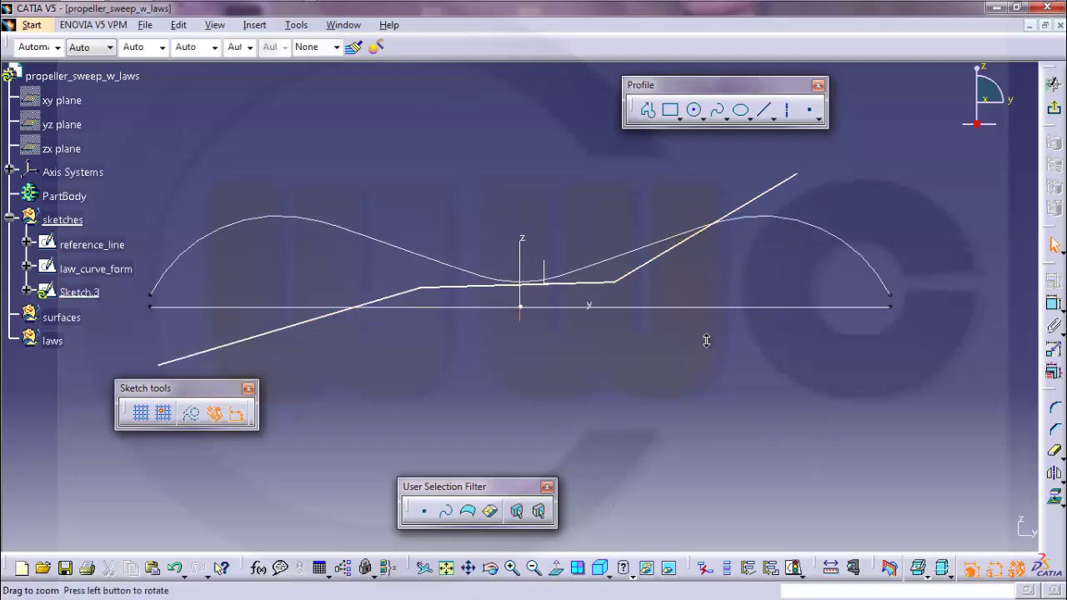
{"action": "left_click", "coordinate": [1054, 303]}
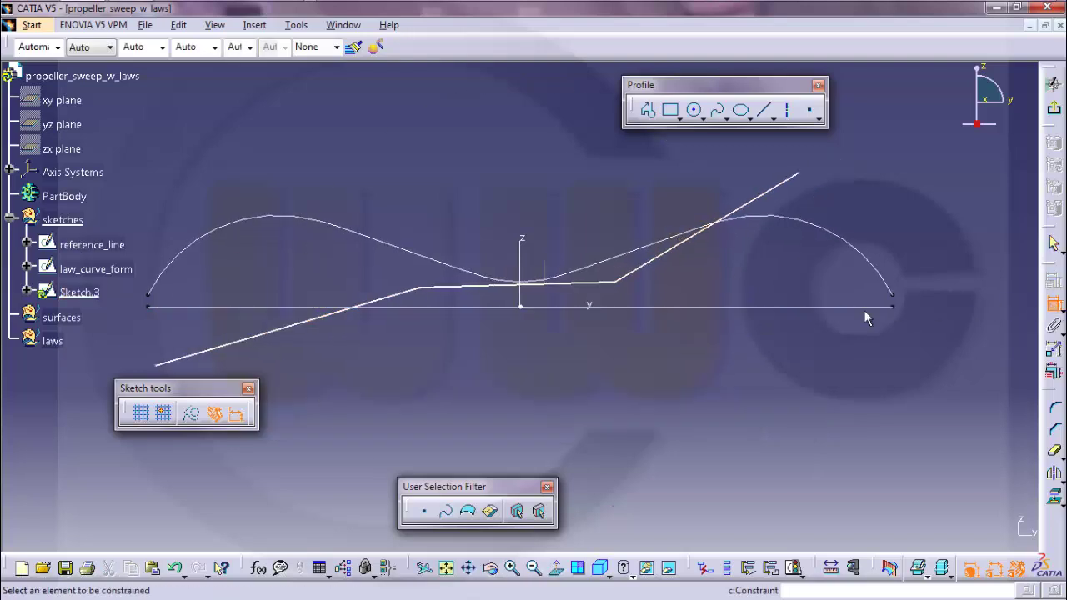
{"action": "left_click", "coordinate": [600, 283]}
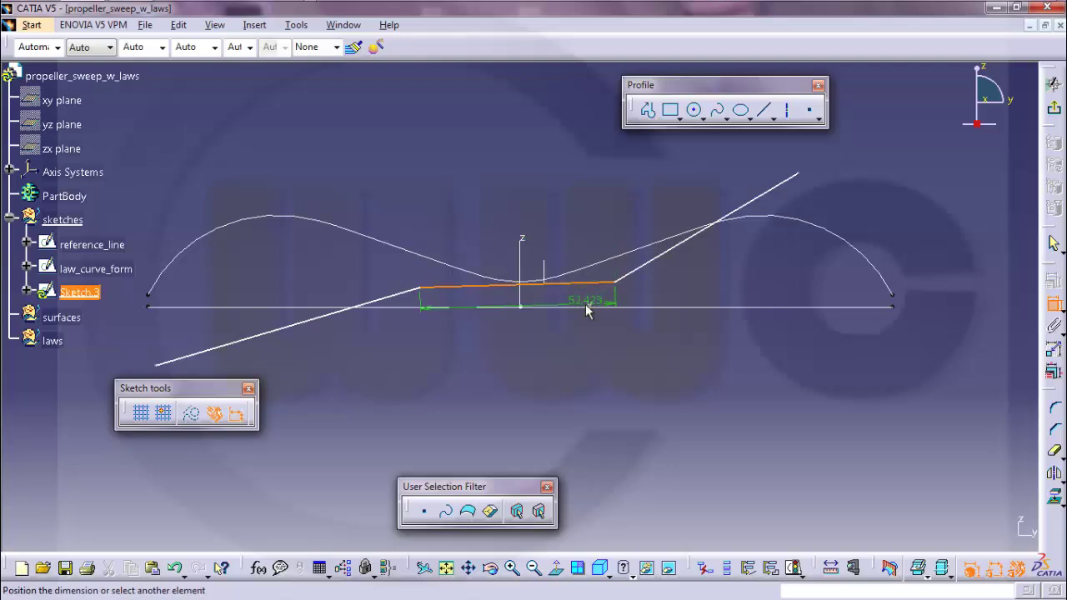
{"action": "left_click", "coordinate": [606, 307]}
{"action": "right_click", "coordinate": [607, 347]}
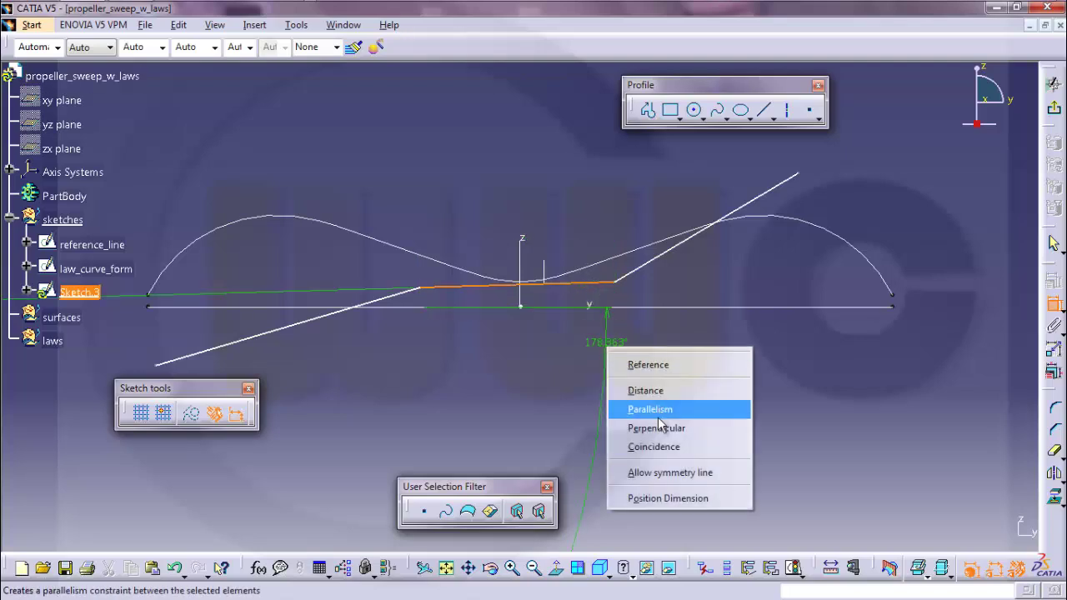
{"action": "left_click", "coordinate": [658, 446]}
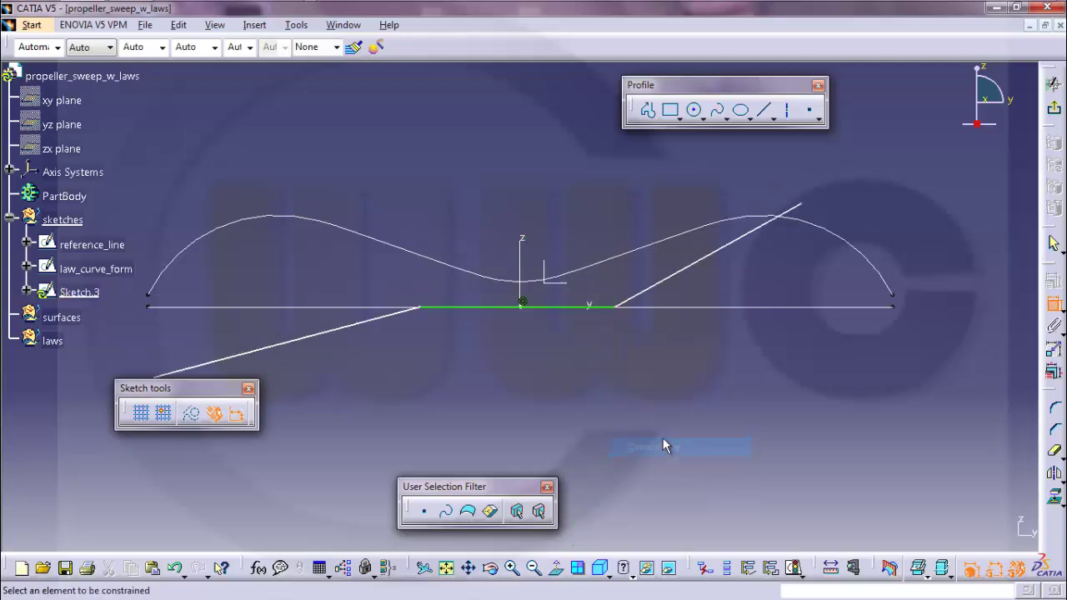
Step: Dimension the middle segment's length and set it to 20 mm
{"action": "left_click", "coordinate": [544, 307]}
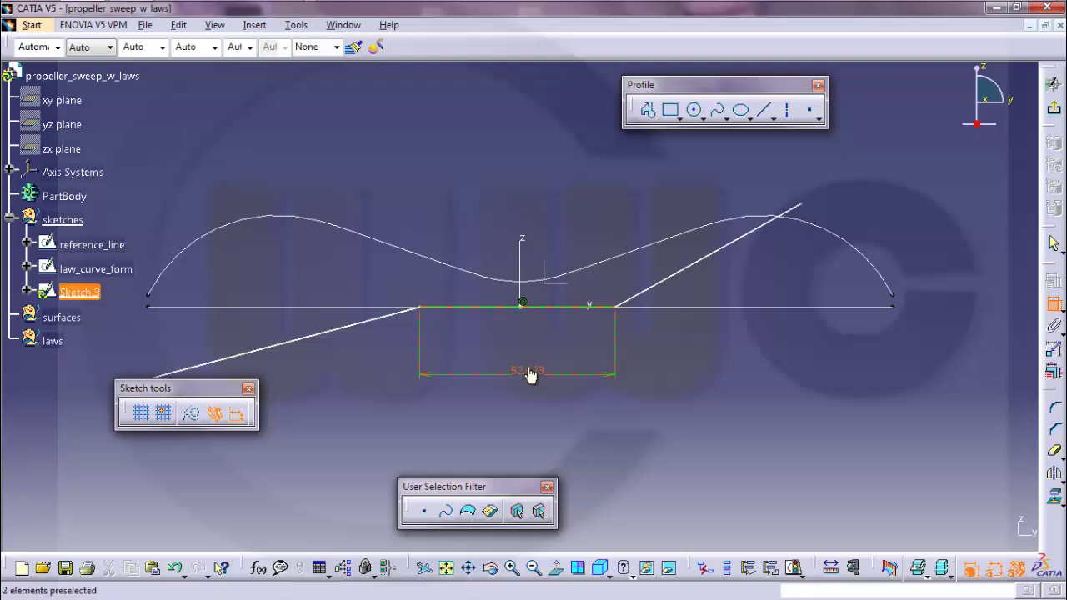
{"action": "double_click", "coordinate": [530, 374]}
{"action": "type", "text": "20"}
{"action": "key", "text": "Return"}
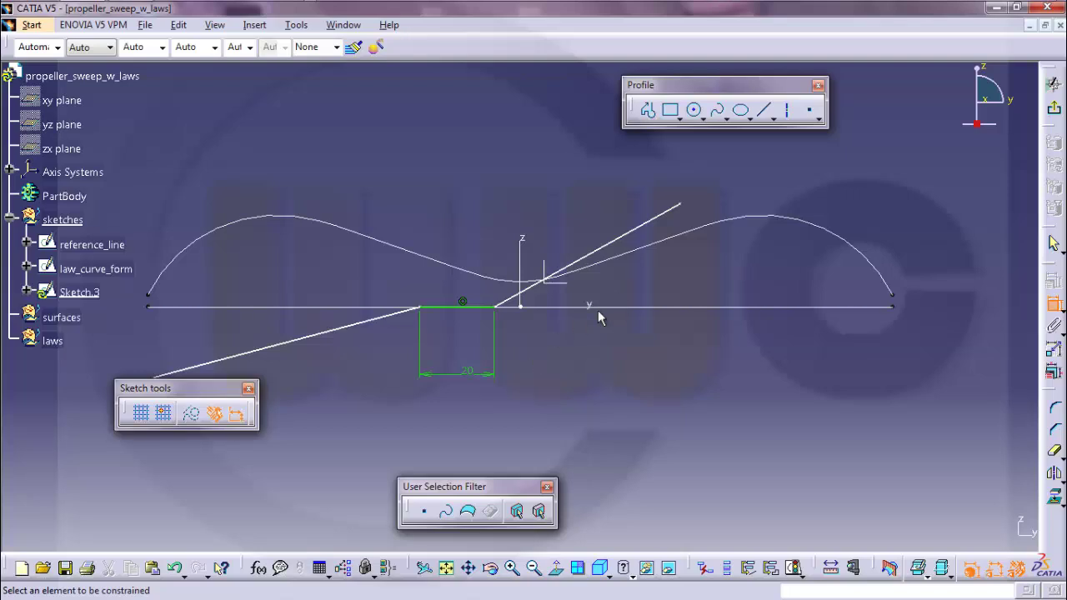
{"action": "middle_click_drag", "start_coordinate": [594, 321], "coordinate": [629, 275]}
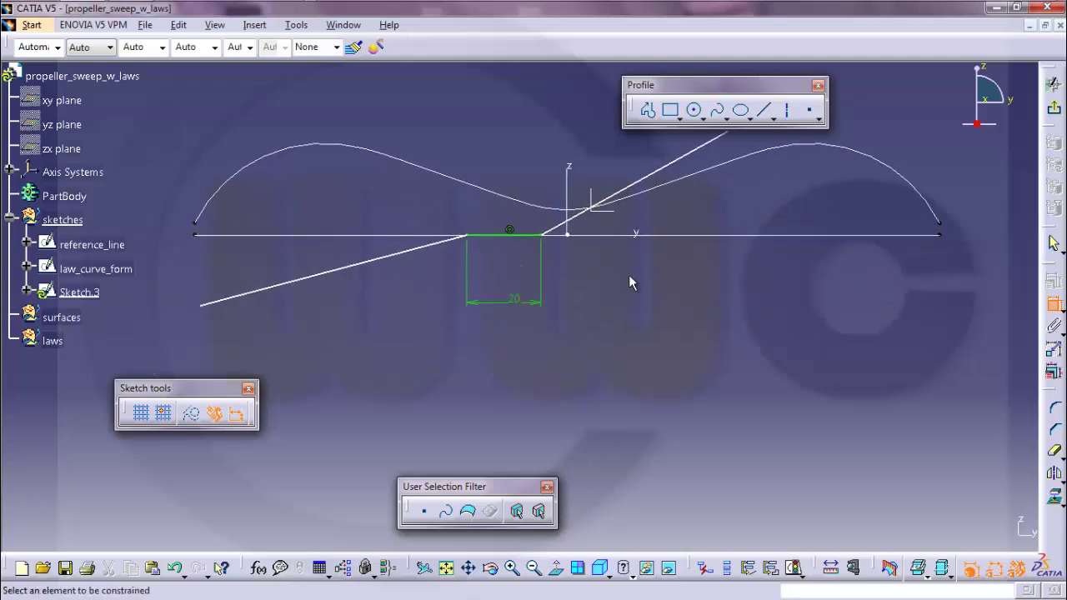
Step: Constrain the profile's two outer segments to be parallel to each other
{"action": "left_click", "coordinate": [431, 245]}
{"action": "left_click", "coordinate": [660, 168]}
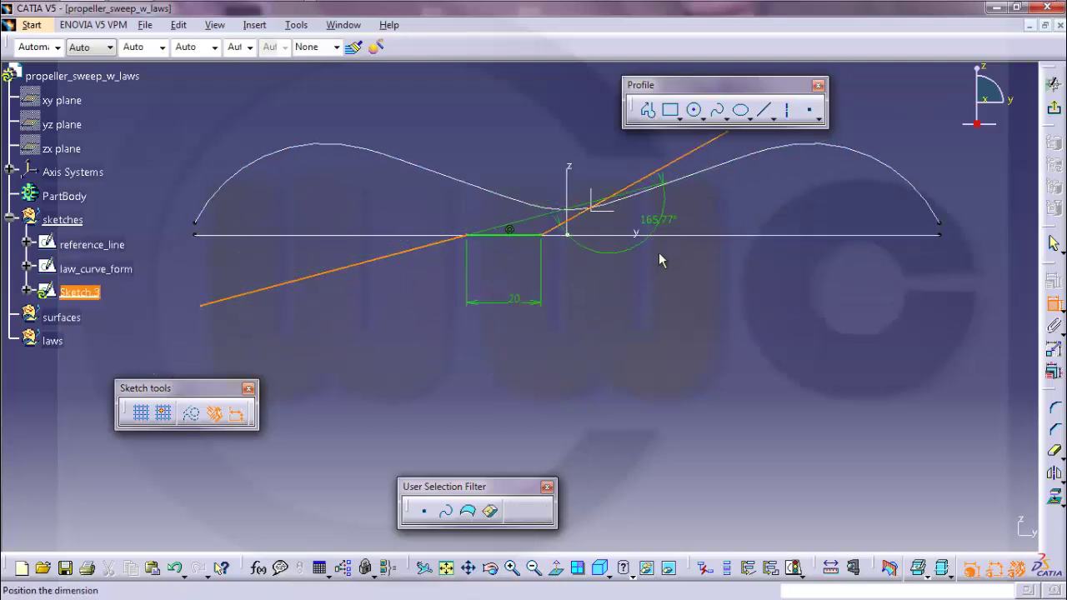
{"action": "right_click", "coordinate": [659, 265]}
{"action": "left_click", "coordinate": [700, 319]}
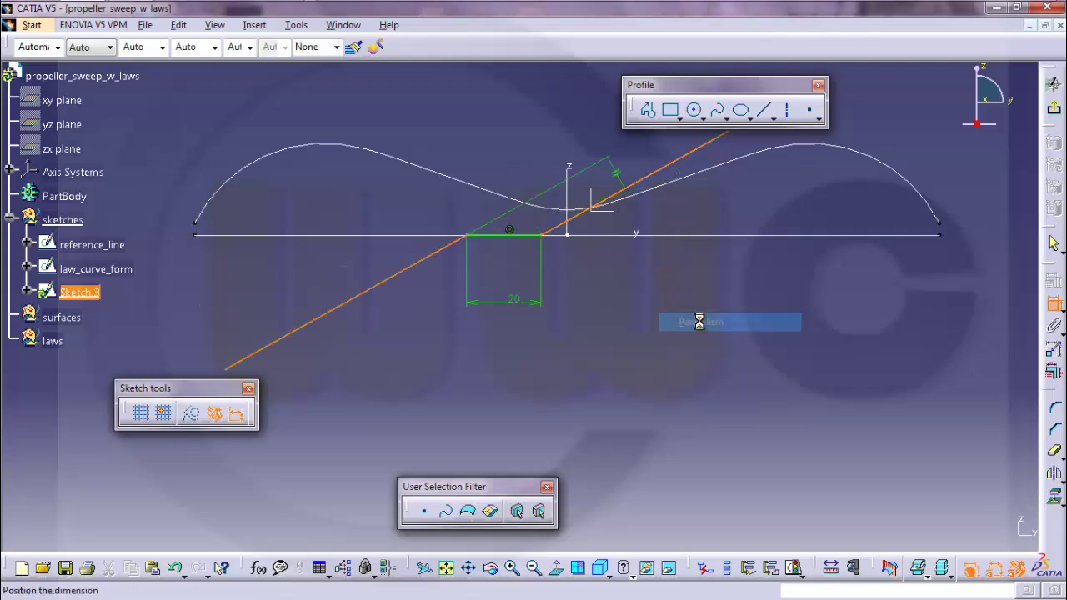
Step: Dimension the horizontal distance between the profile's two free endpoints and set it to 200 mm
{"action": "mouse_move", "coordinate": [686, 281]}
{"action": "middle_mouse_down"}
{"action": "mouse_move", "coordinate": [689, 331]}
{"action": "mouse_move", "coordinate": [387, 332]}
{"action": "middle_mouse_up"}
{"action": "left_click", "coordinate": [351, 334]}
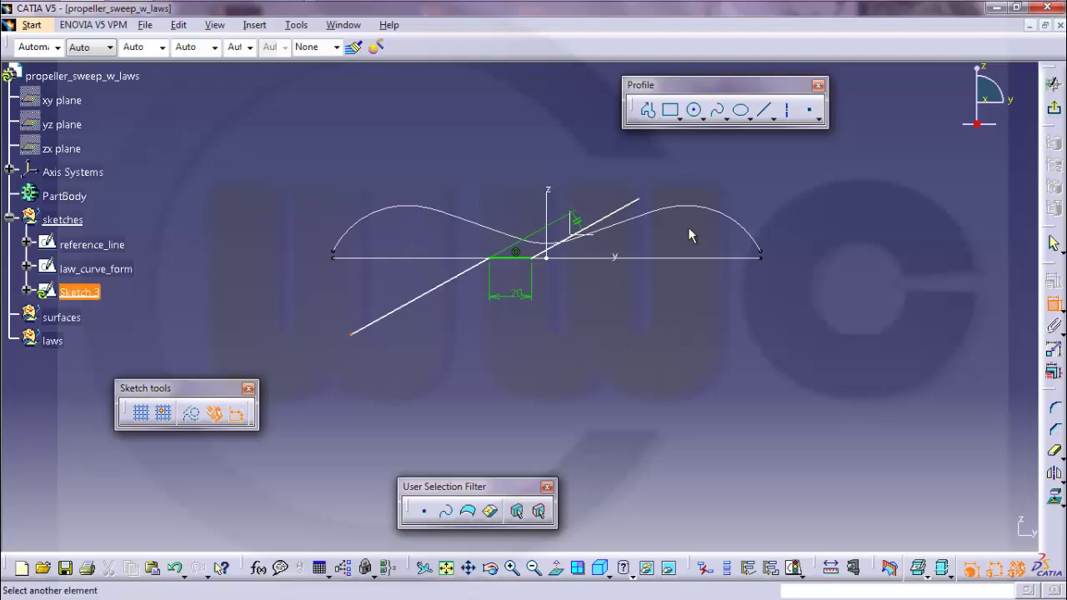
{"action": "left_click", "coordinate": [639, 202]}
{"action": "right_click", "coordinate": [606, 322]}
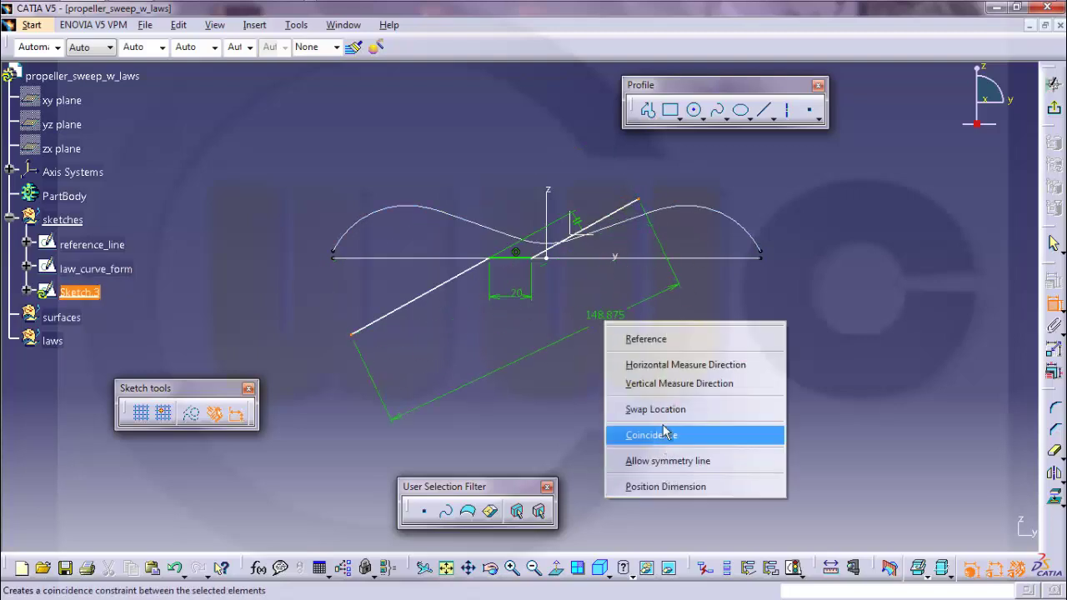
{"action": "left_click", "coordinate": [667, 365]}
{"action": "left_click", "coordinate": [547, 361]}
{"action": "double_click", "coordinate": [548, 358]}
{"action": "type", "text": "200"}
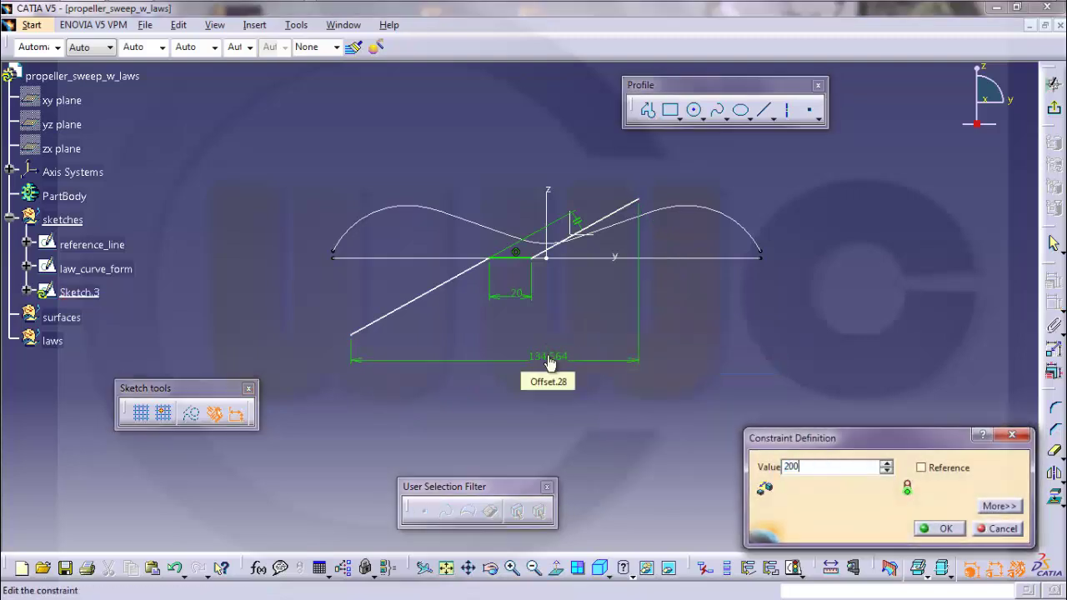
{"action": "key", "text": "Return"}
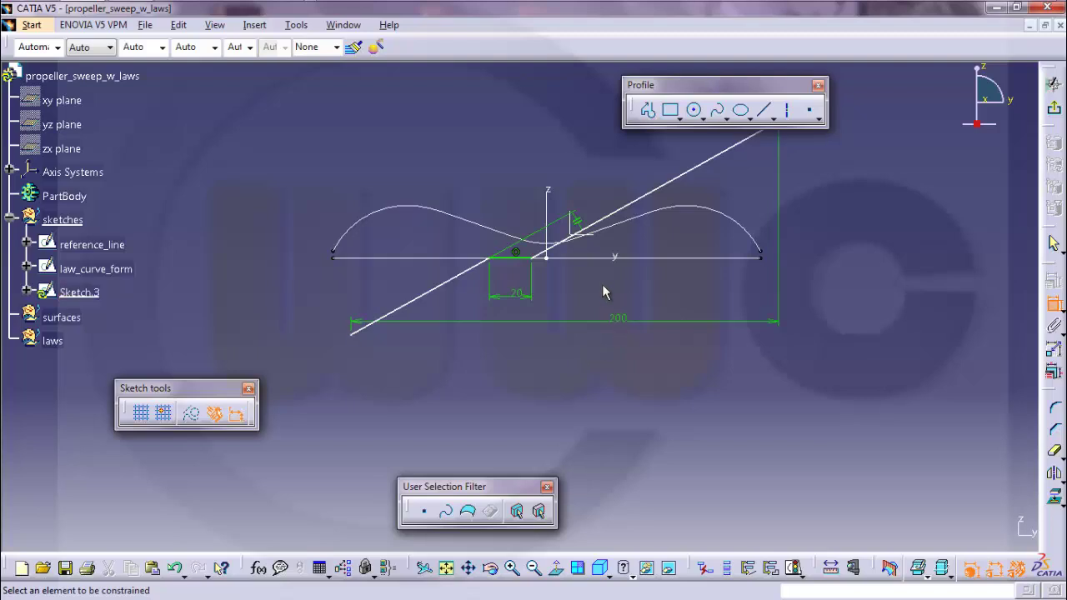
Step: Constrain the middle segment's endpoints to be symmetric about the z axis
{"action": "left_click", "coordinate": [544, 259]}
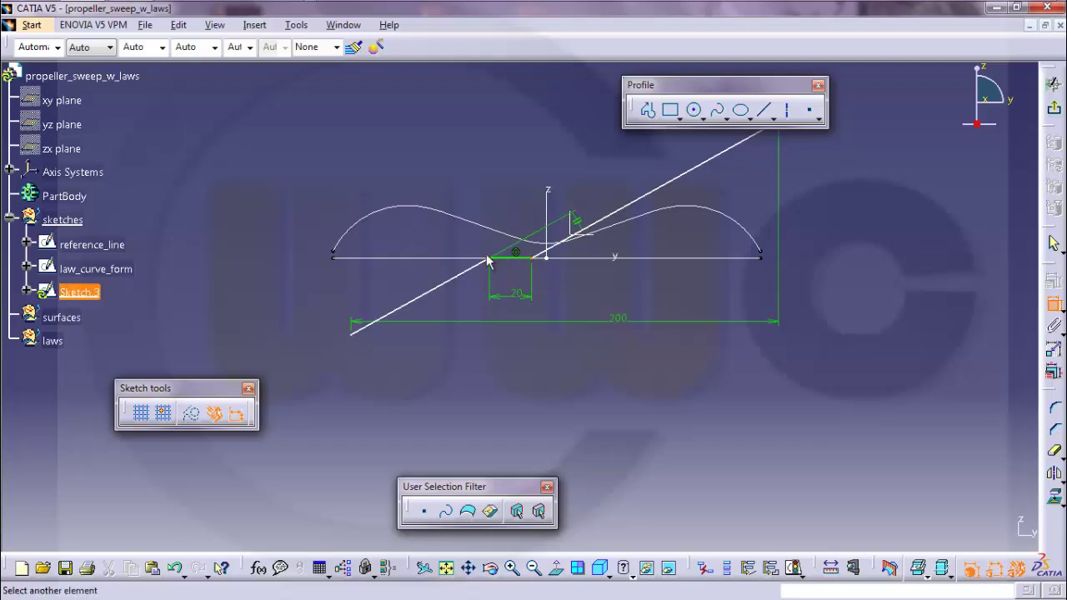
{"action": "left_click", "coordinate": [496, 259]}
{"action": "right_click", "coordinate": [508, 150]}
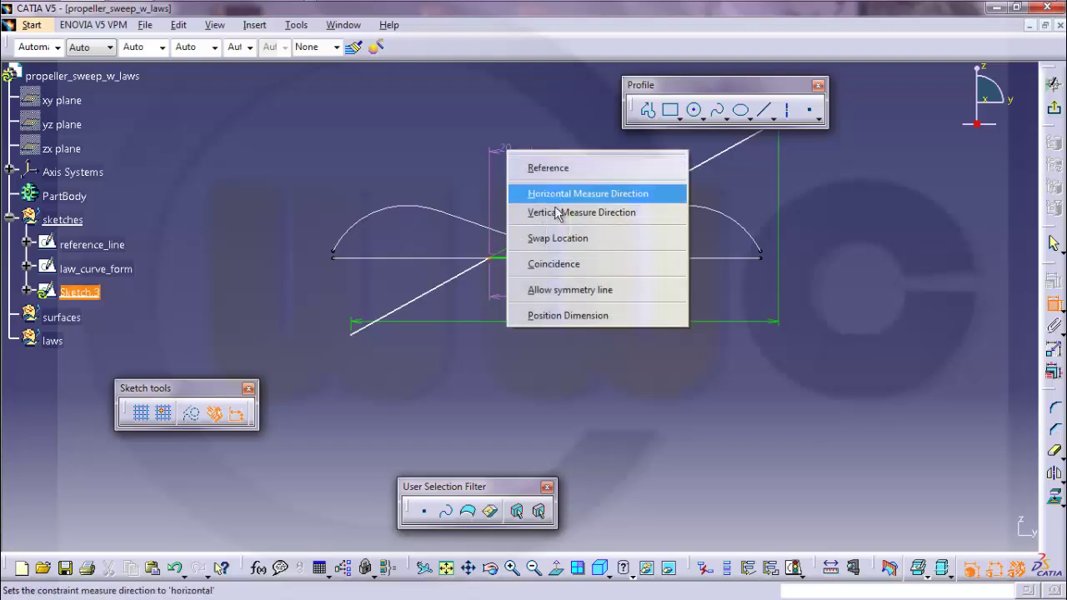
{"action": "left_click", "coordinate": [560, 289]}
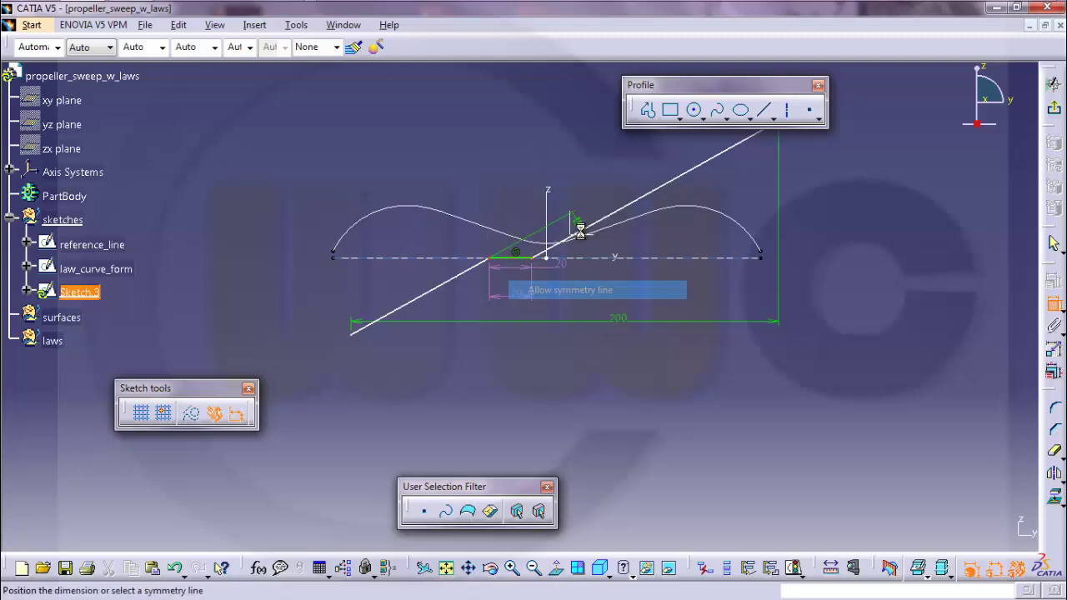
{"action": "left_click", "coordinate": [552, 191]}
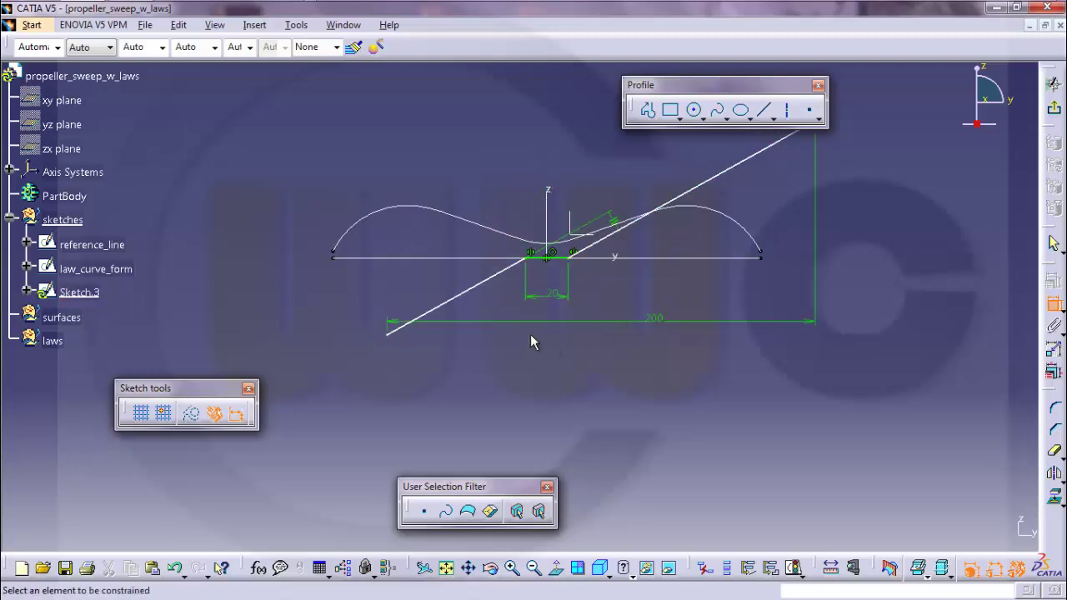
Step: Dimension the profile's lower free endpoint from the z axis and set the distance to 100 mm
{"action": "mouse_move", "coordinate": [598, 350]}
{"action": "middle_mouse_down"}
{"action": "mouse_move", "coordinate": [588, 359]}
{"action": "mouse_move", "coordinate": [639, 362]}
{"action": "middle_mouse_up"}
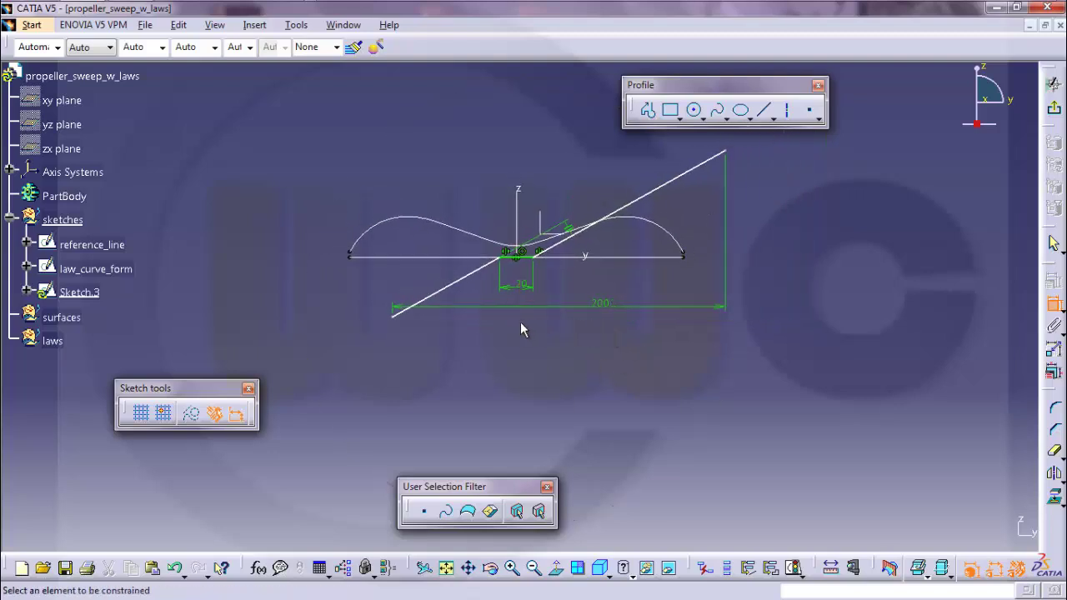
{"action": "left_click", "coordinate": [393, 316]}
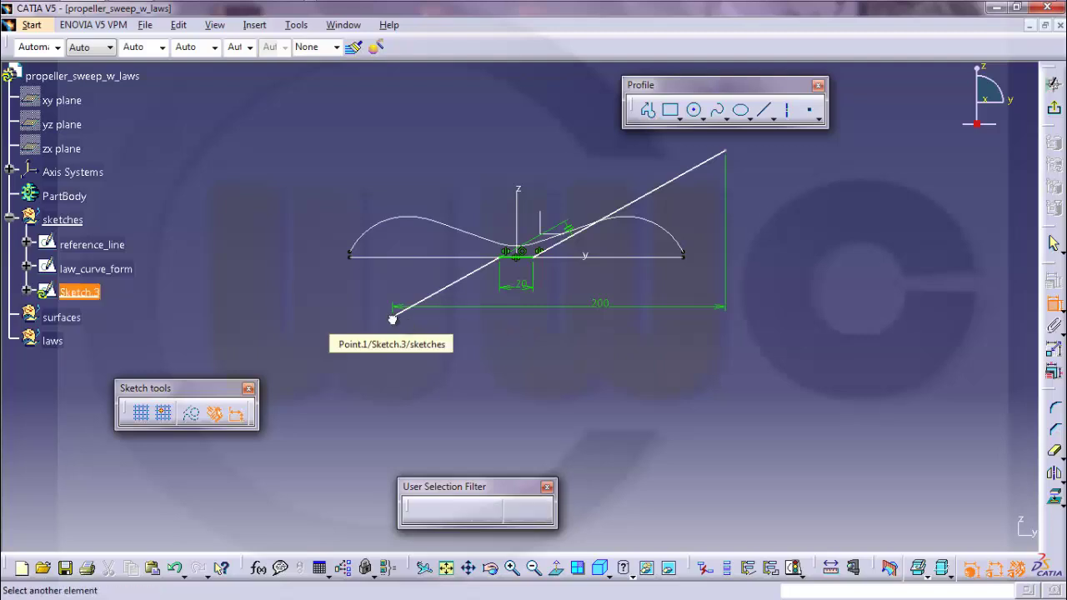
{"action": "left_click", "coordinate": [525, 199]}
{"action": "left_click", "coordinate": [492, 140]}
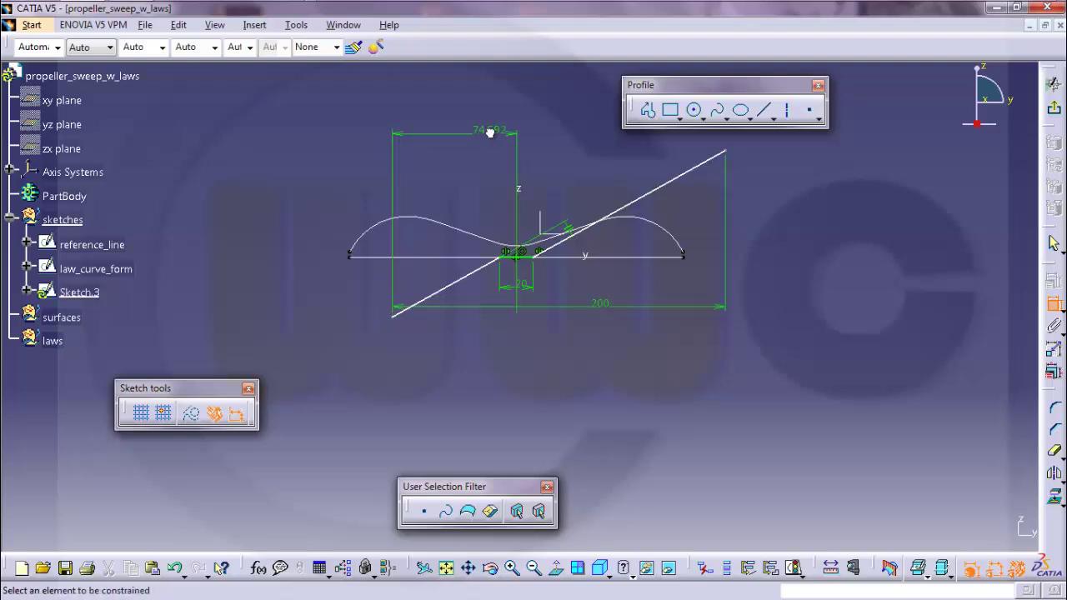
{"action": "double_click", "coordinate": [492, 140]}
{"action": "type", "text": "100"}
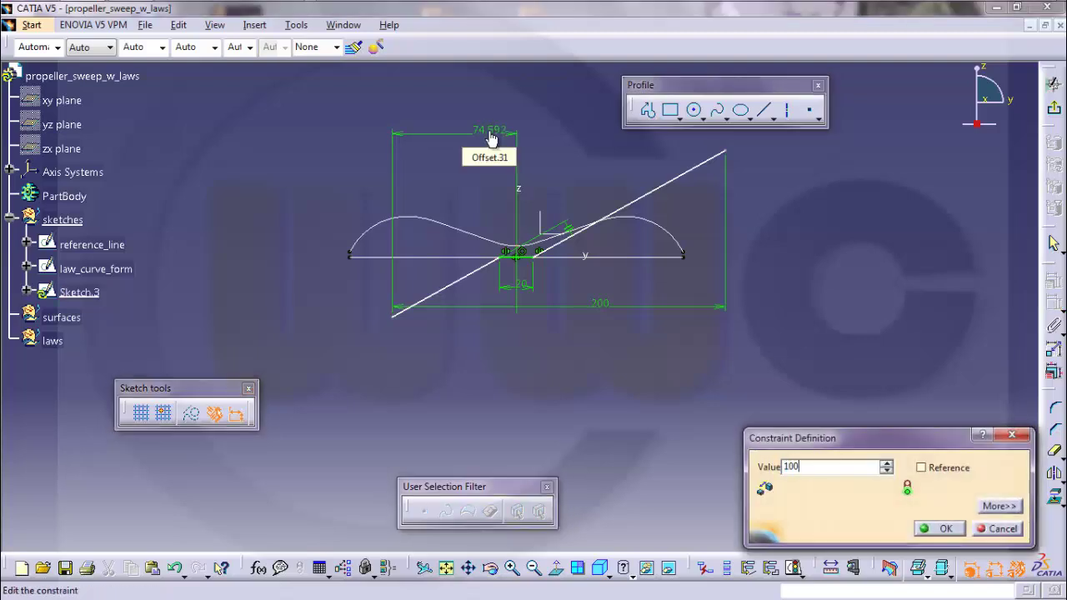
{"action": "key", "text": "Return"}
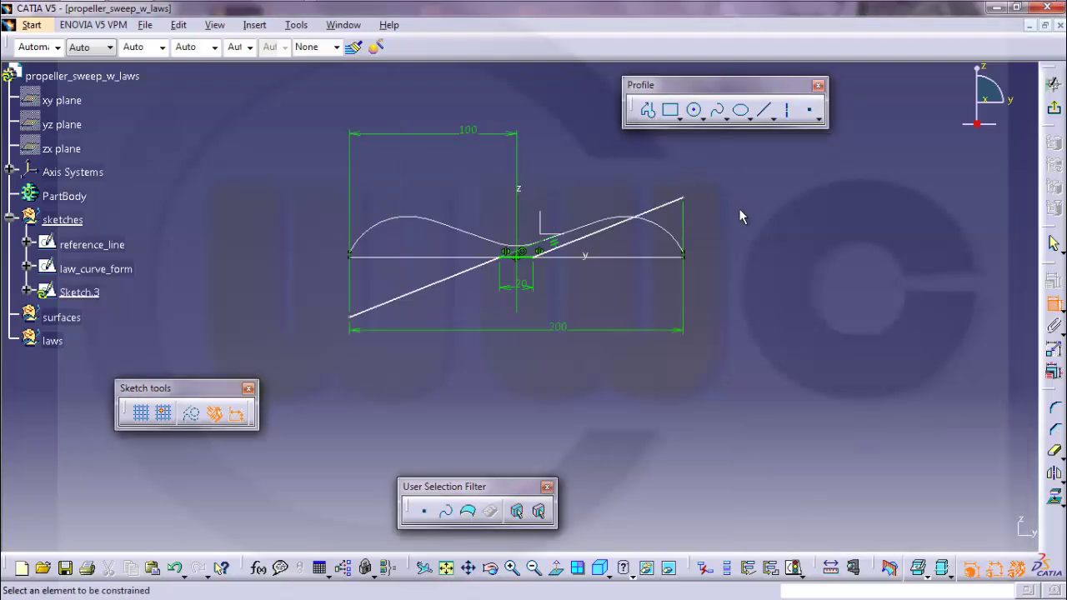
Step: Dimension the profile's upper free endpoint from the y axis and set its height to 20 mm
{"action": "left_click", "coordinate": [687, 201]}
{"action": "left_click", "coordinate": [585, 254]}
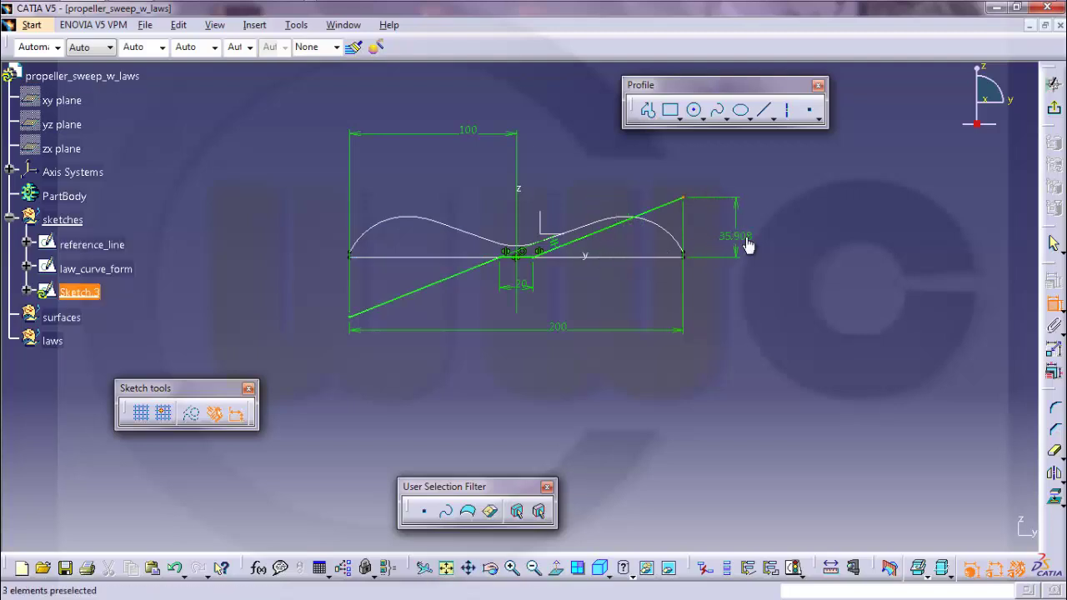
{"action": "left_click", "coordinate": [747, 240]}
{"action": "double_click", "coordinate": [747, 240]}
{"action": "type", "text": "20"}
{"action": "key", "text": "Return"}
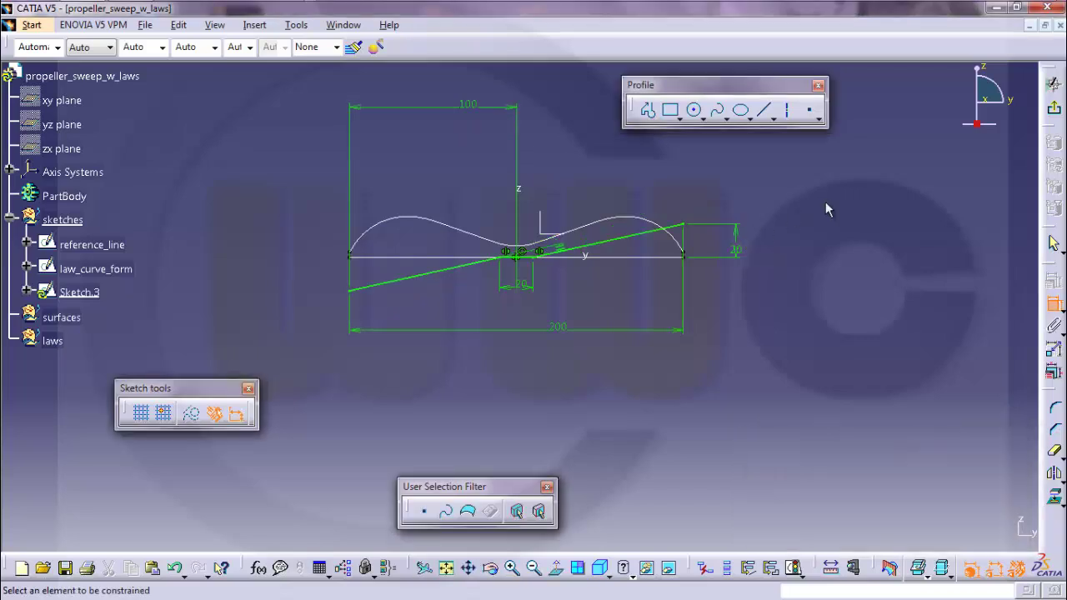
Step: Exit the sketch and rename it law_curve_width
{"action": "left_click", "coordinate": [1053, 84]}
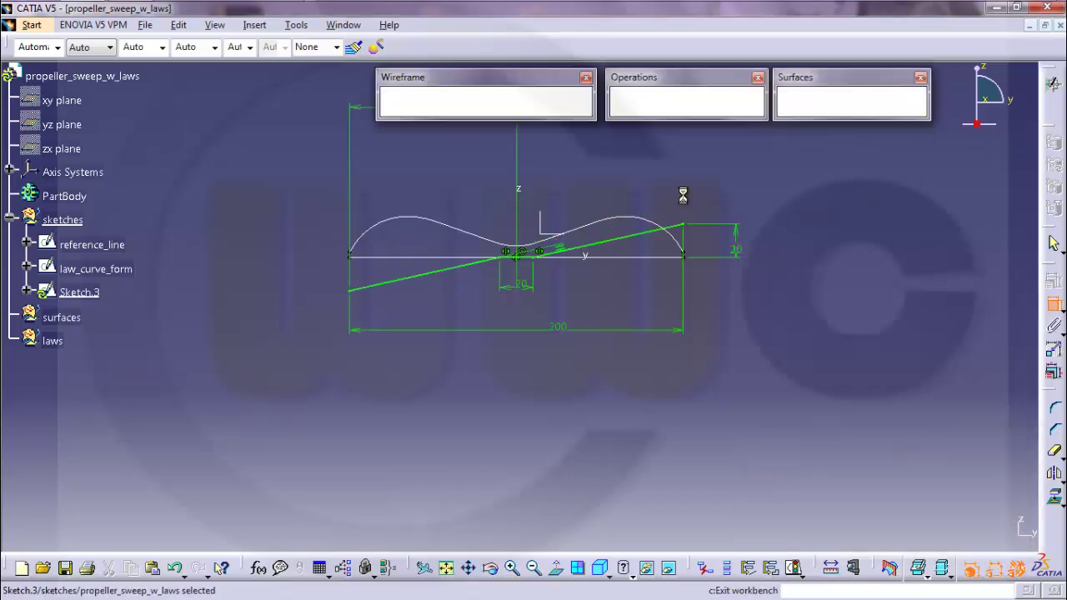
{"action": "right_click", "coordinate": [92, 292]}
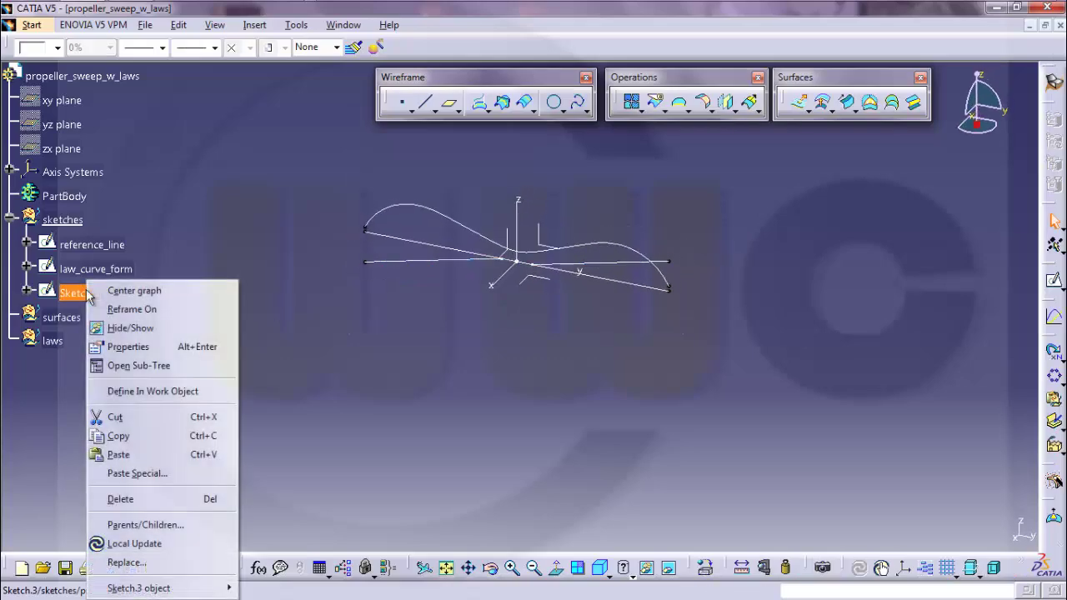
{"action": "left_click", "coordinate": [145, 347]}
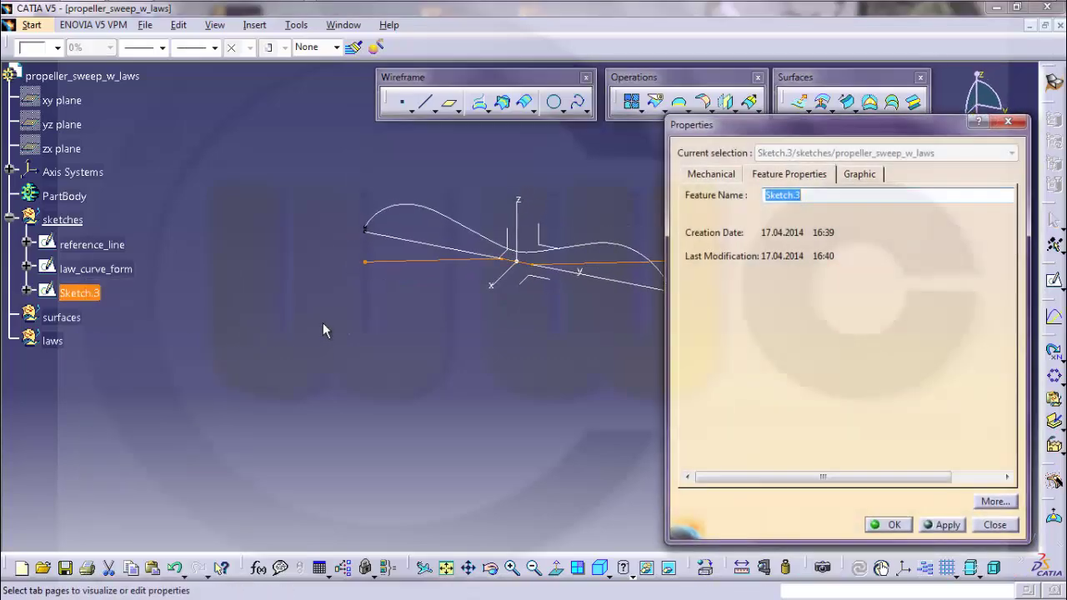
{"action": "type", "text": "law_"}
{"action": "type", "text": "curve_witdth"}
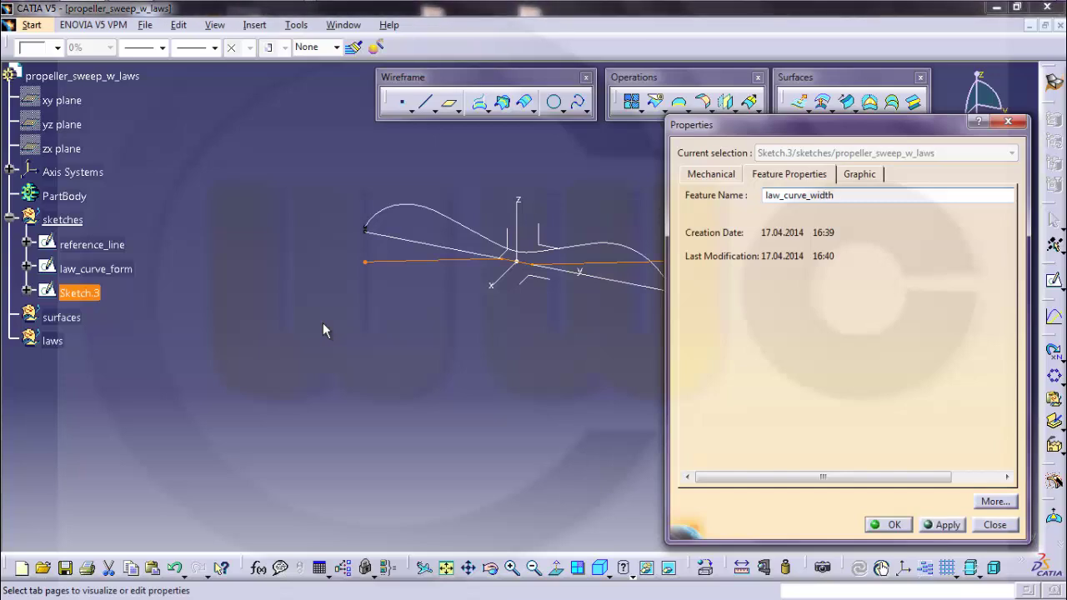
{"action": "key", "text": "Return"}
{"action": "left_click", "coordinate": [324, 323]}
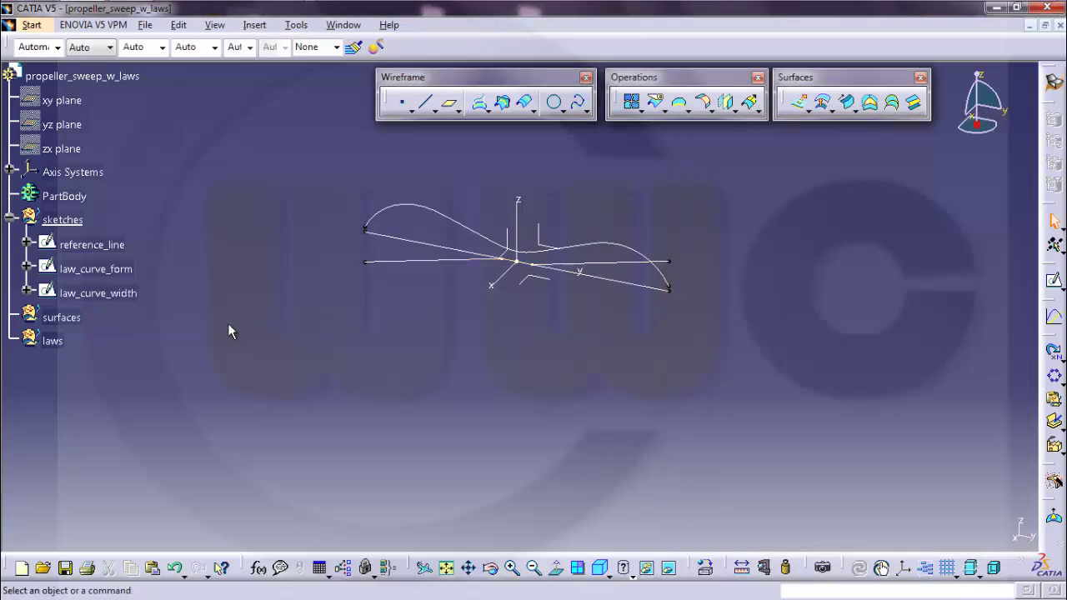
Step: Define the laws geometrical set as the in-work object
{"action": "left_click", "coordinate": [53, 341]}
{"action": "right_click", "coordinate": [53, 341]}
{"action": "left_click", "coordinate": [142, 131]}
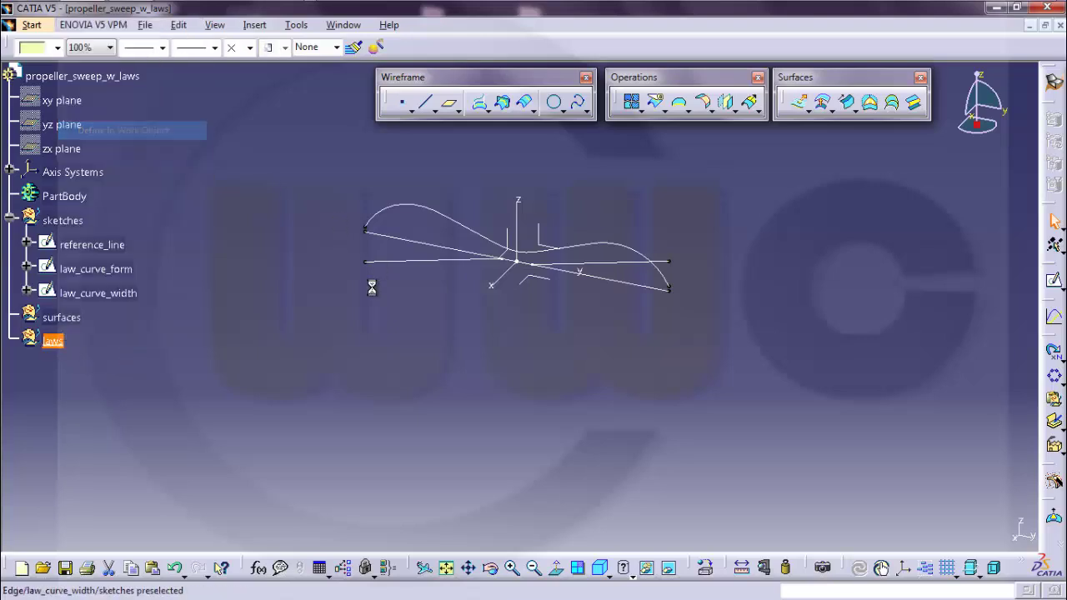
{"action": "left_click", "coordinate": [677, 386]}
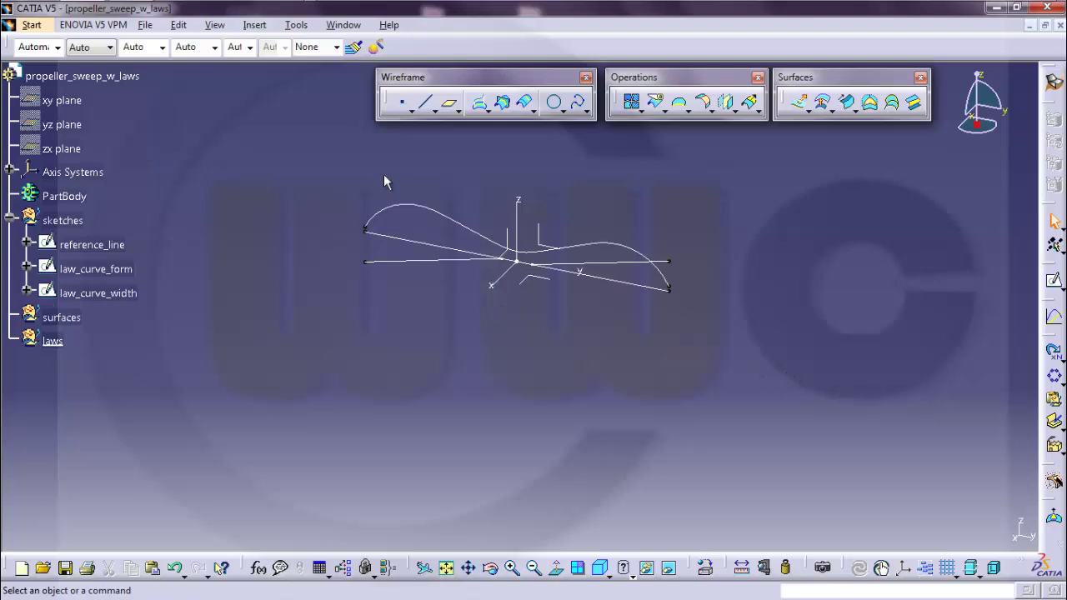
Step: Set the line thickness of reference_line, law_curve_form and law_curve_width to 1 mm (thickness 4)
{"action": "middle_click_drag", "start_coordinate": [539, 304], "coordinate": [564, 353]}
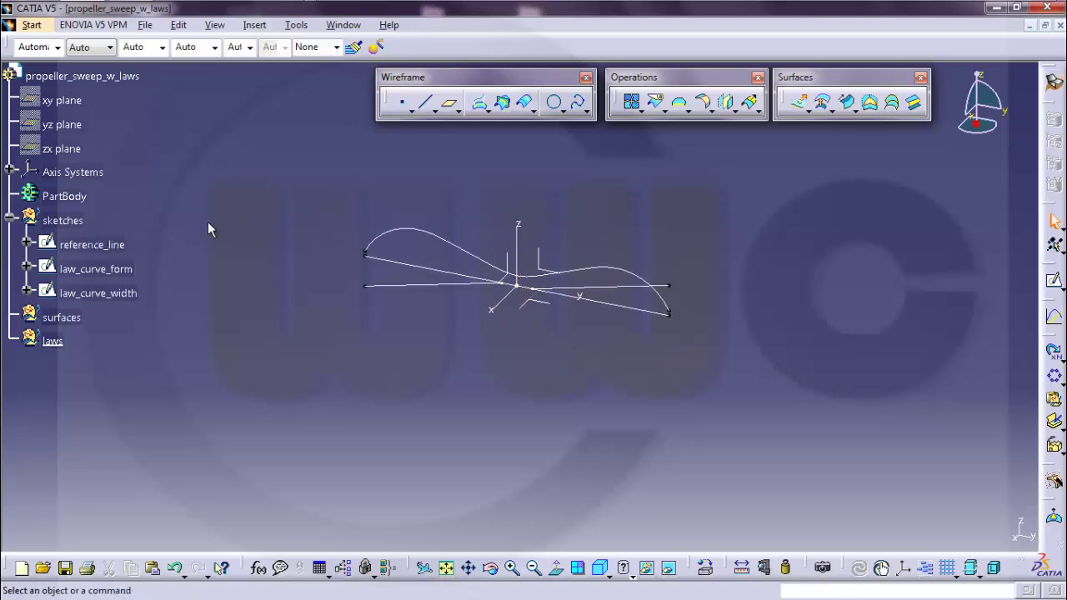
{"action": "left_click", "coordinate": [117, 245]}
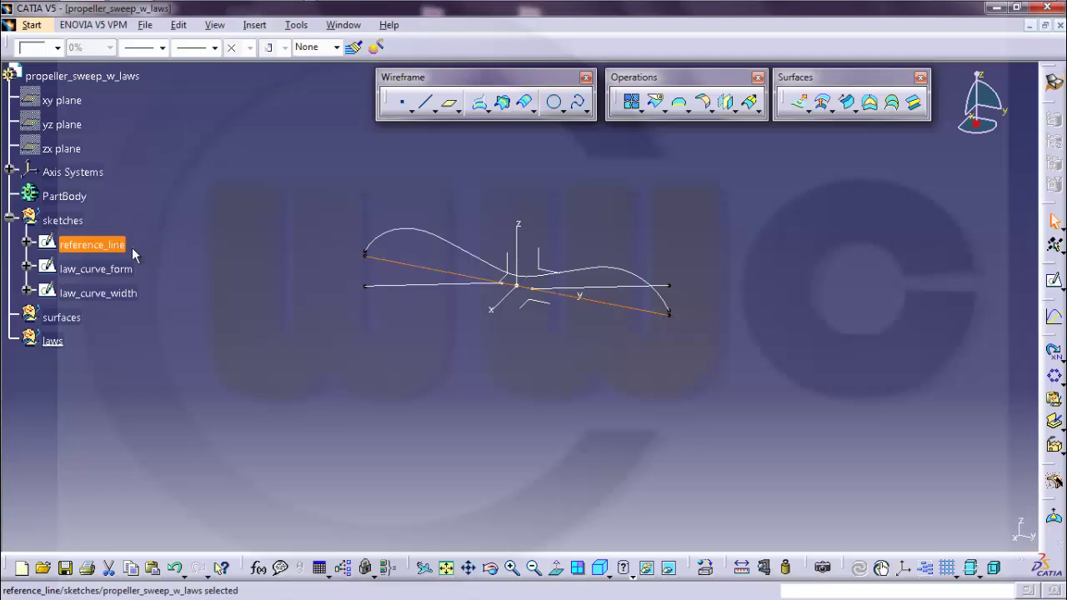
{"action": "left_click", "coordinate": [127, 275], "text": "ctrl"}
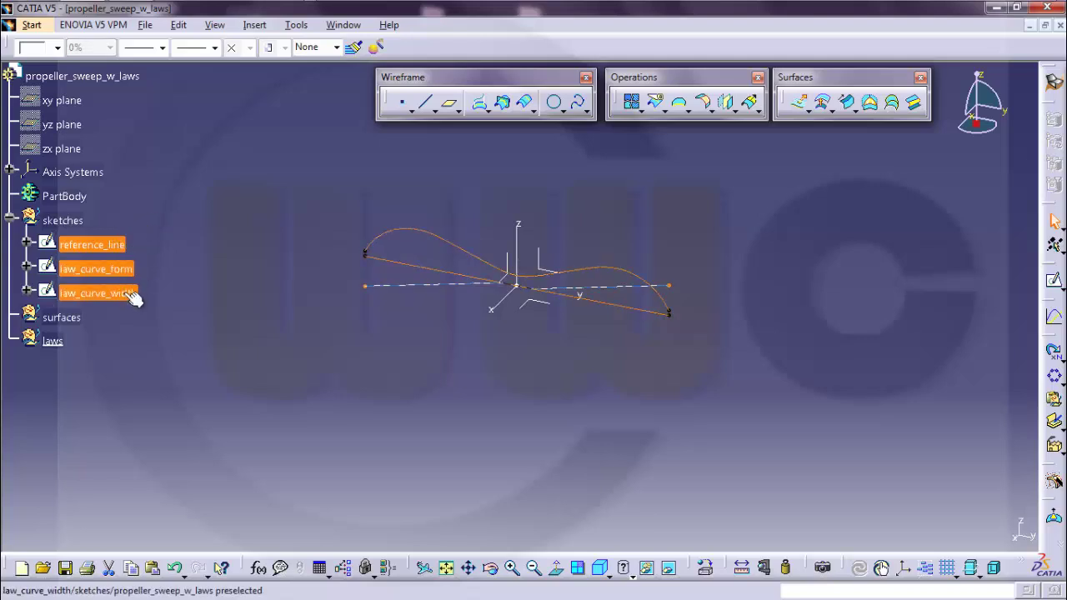
{"action": "left_click", "coordinate": [125, 296], "text": "ctrl"}
{"action": "left_click", "coordinate": [163, 49]}
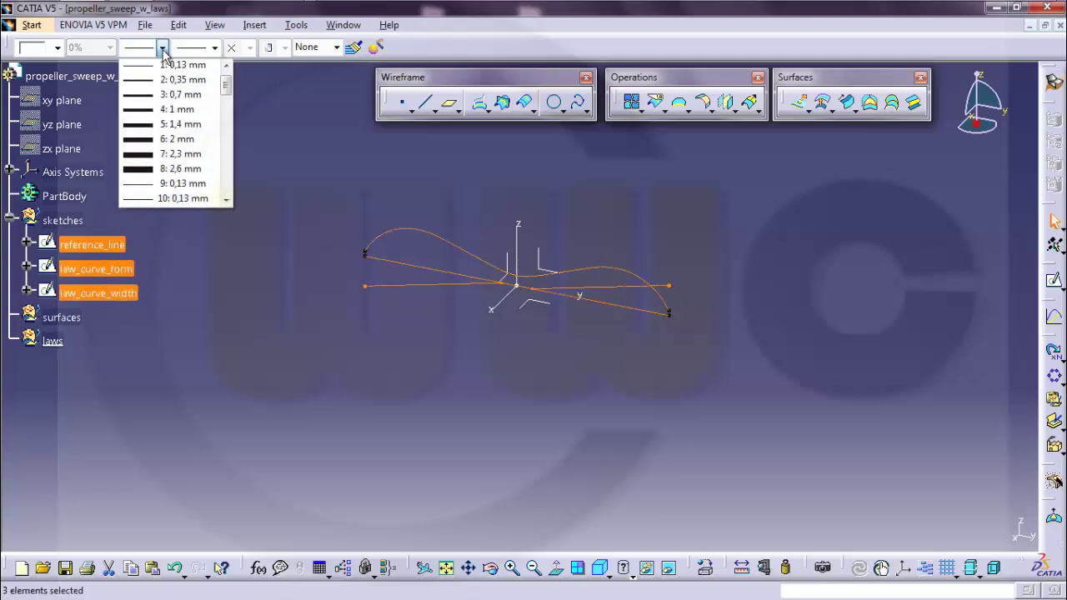
{"action": "left_click", "coordinate": [177, 113]}
{"action": "left_click", "coordinate": [304, 187]}
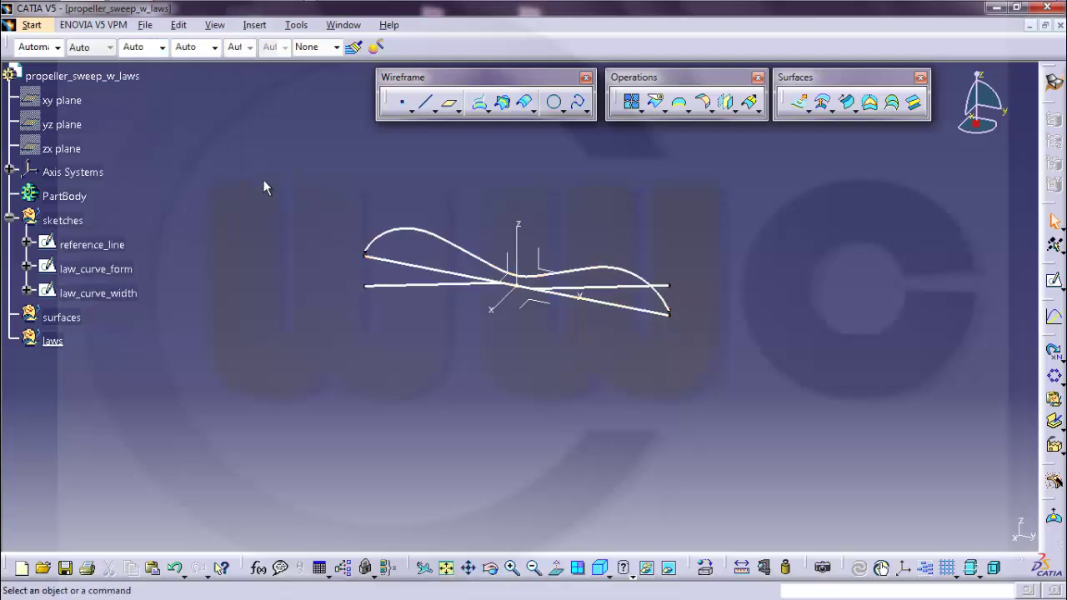
Step: Color the reference_line sketch bright green and the law_curve_form sketch magenta
{"action": "left_click", "coordinate": [91, 244]}
{"action": "left_click", "coordinate": [58, 48]}
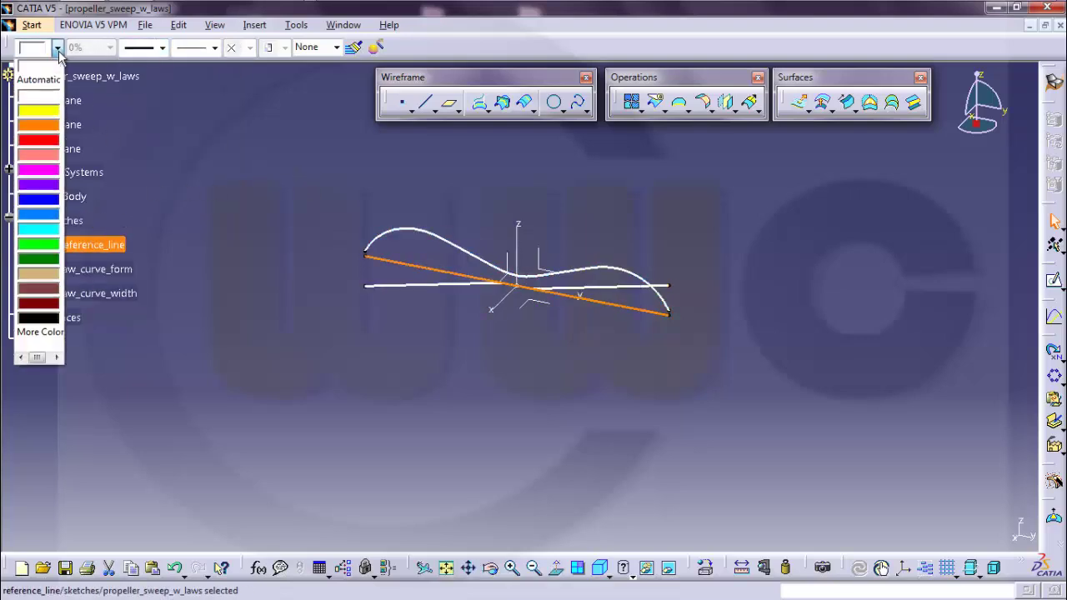
{"action": "left_click", "coordinate": [55, 248]}
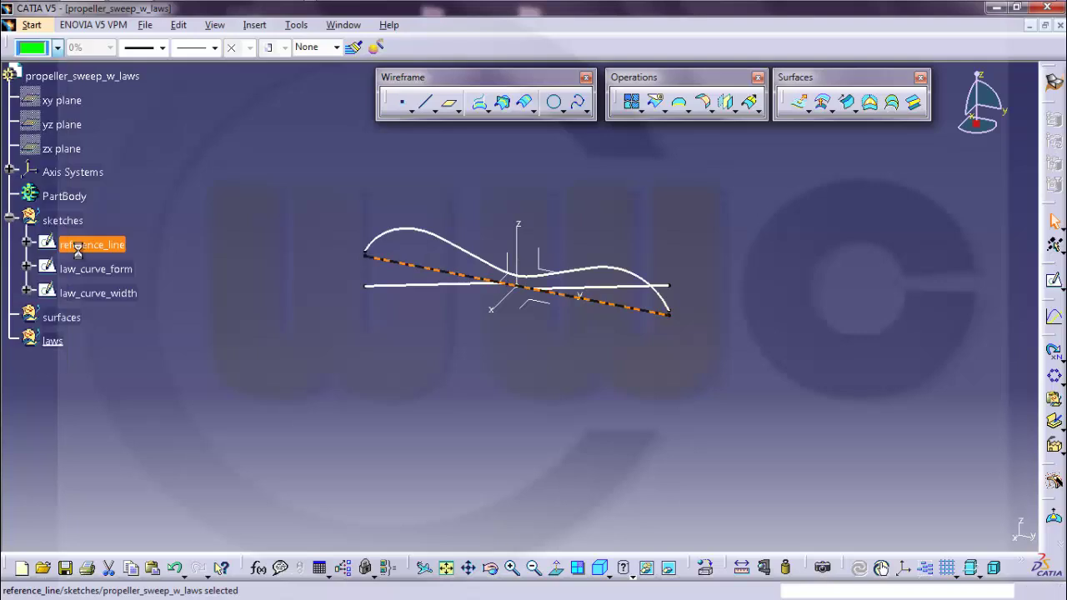
{"action": "left_click", "coordinate": [132, 275]}
{"action": "left_click", "coordinate": [57, 47]}
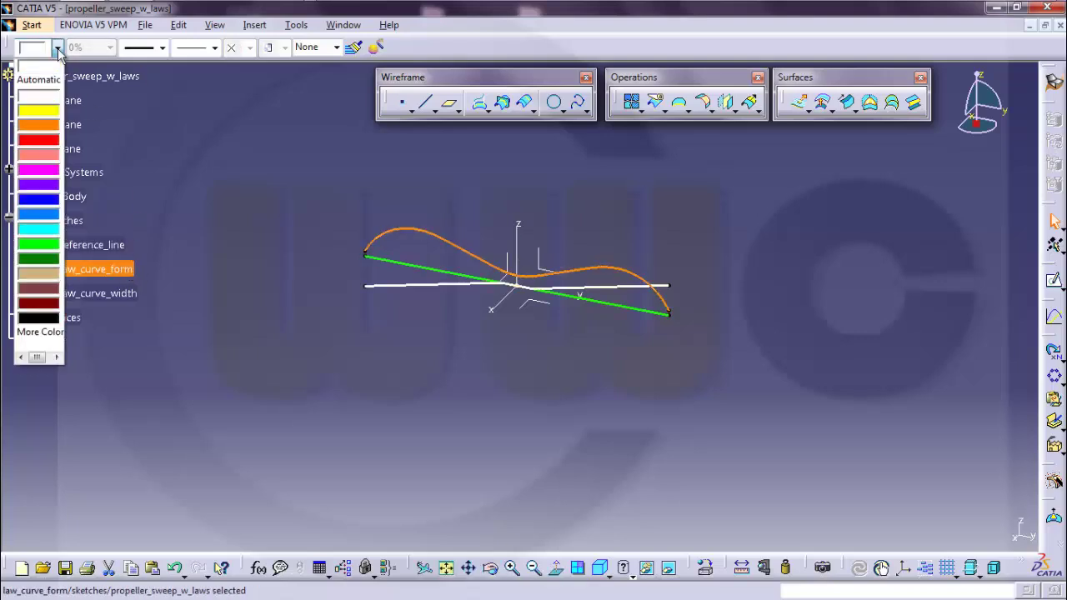
{"action": "left_click", "coordinate": [57, 179]}
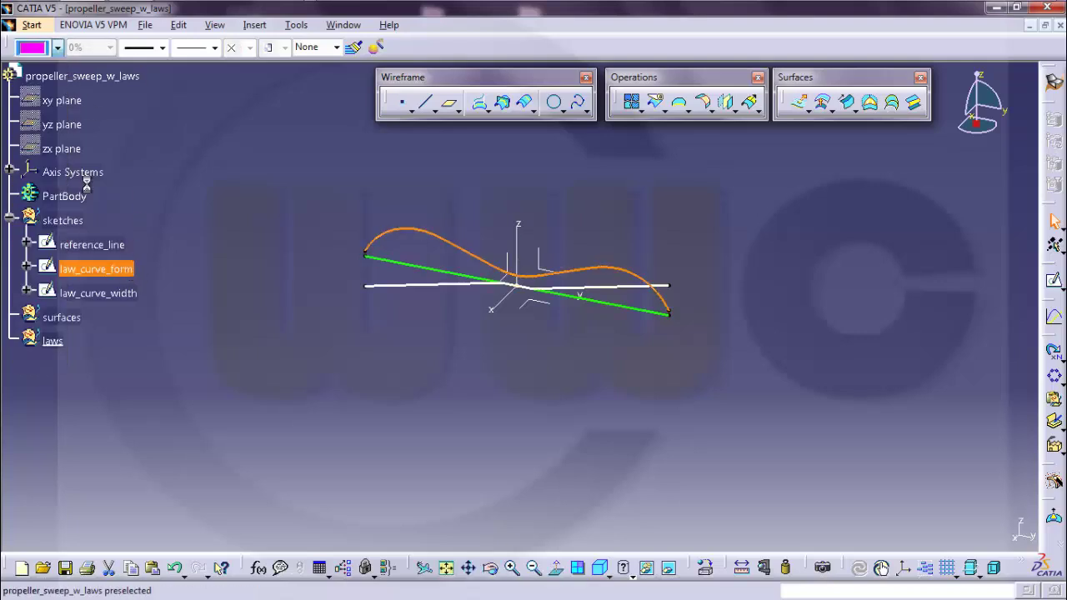
Step: Color the law_curve_width sketch cyan and clear the selection
{"action": "left_click", "coordinate": [125, 294]}
{"action": "left_click", "coordinate": [58, 48]}
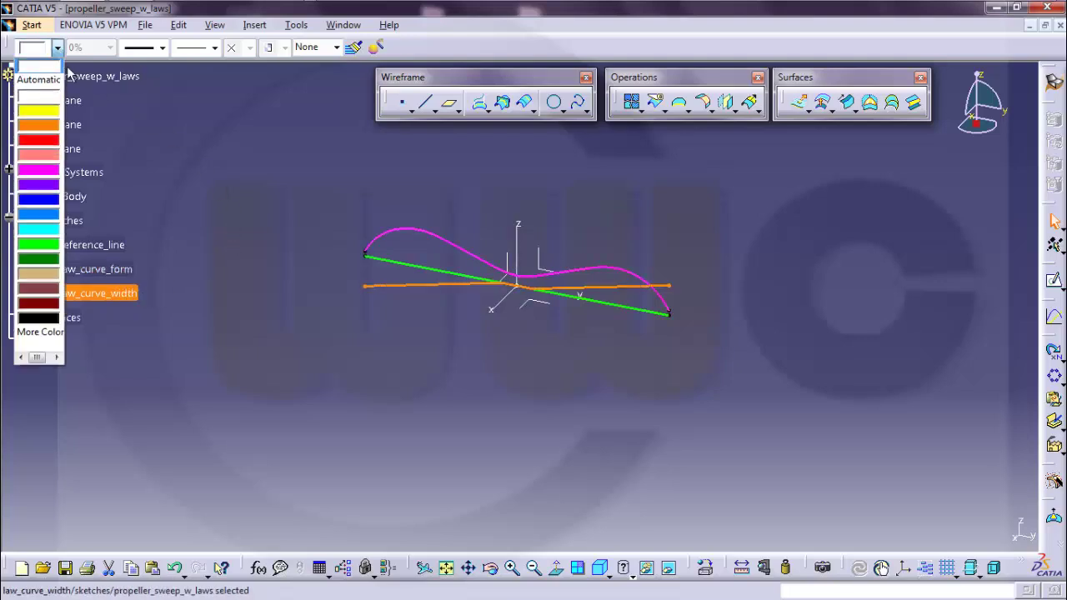
{"action": "left_click", "coordinate": [50, 235]}
{"action": "left_click", "coordinate": [306, 224]}
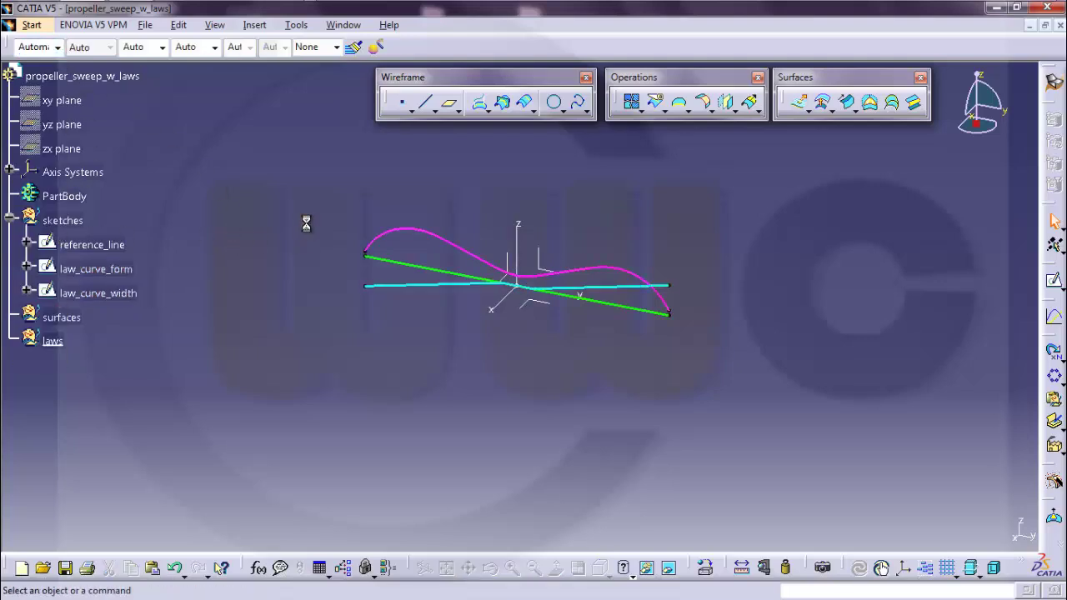
Step: Create a law with reference_line as the reference and law_curve_form as the definition curve, keeping scaling at 1
{"action": "middle_click_drag", "start_coordinate": [536, 345], "coordinate": [538, 298]}
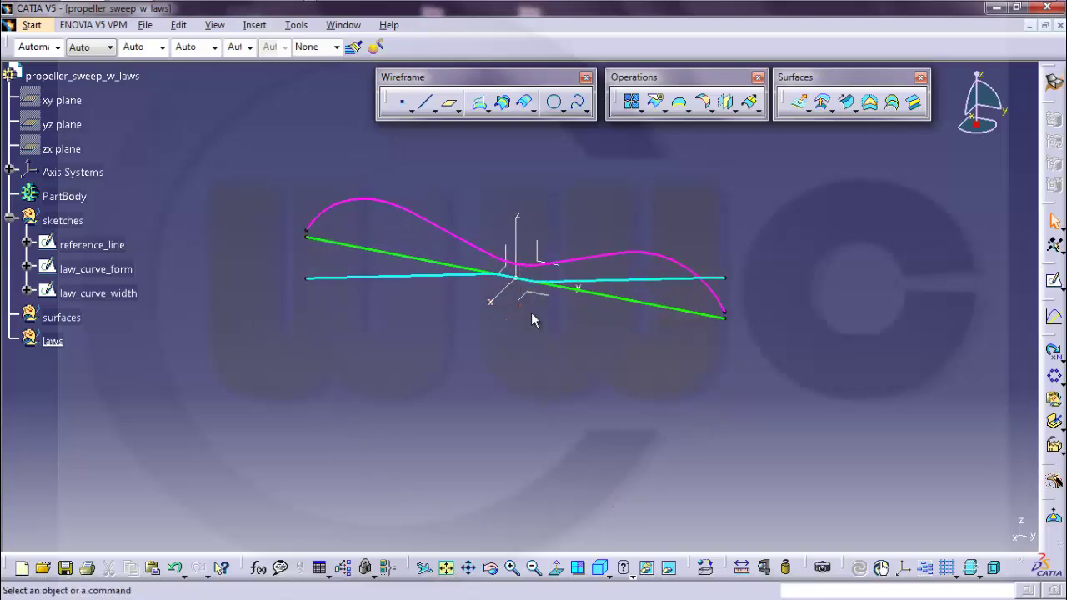
{"action": "left_click", "coordinate": [1054, 317]}
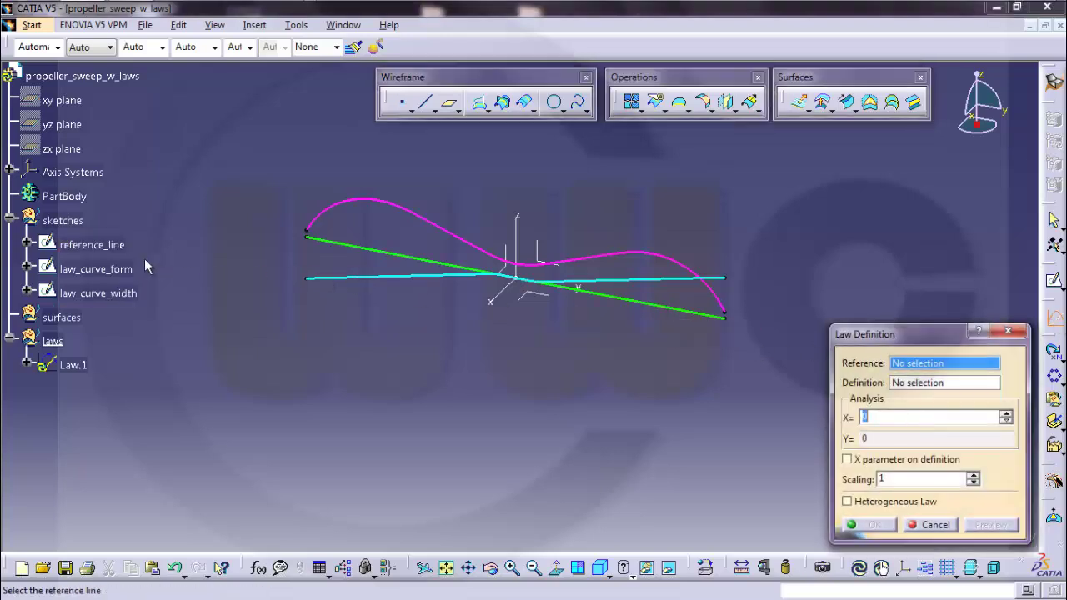
{"action": "left_click", "coordinate": [94, 245]}
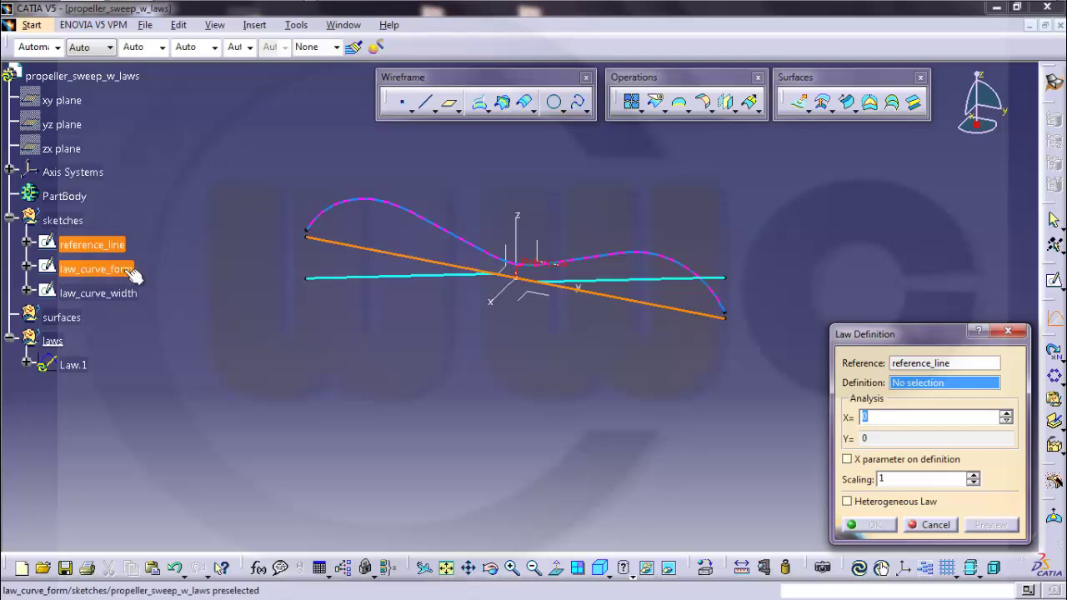
{"action": "left_click", "coordinate": [120, 273]}
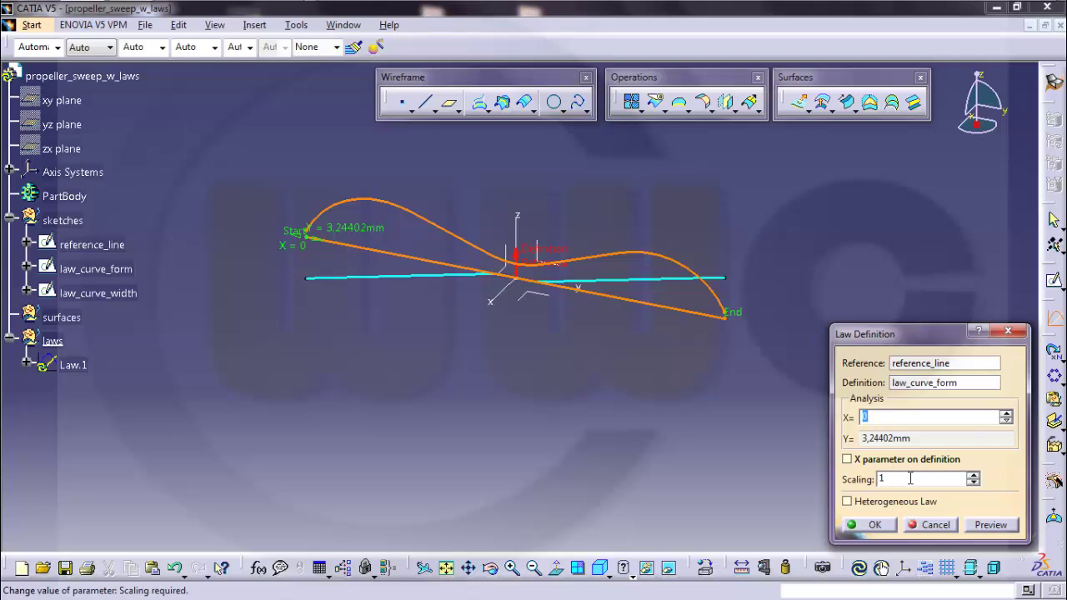
{"action": "left_click", "coordinate": [885, 528]}
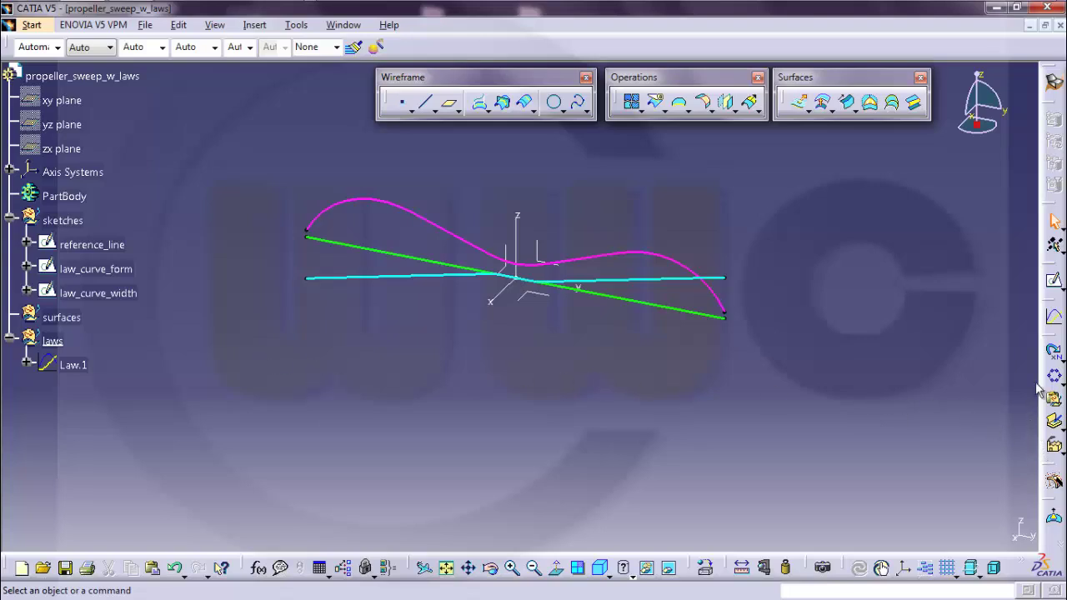
Step: Create a second law with reference_line as the reference and law_curve_width as the definition curve
{"action": "left_click", "coordinate": [1054, 320]}
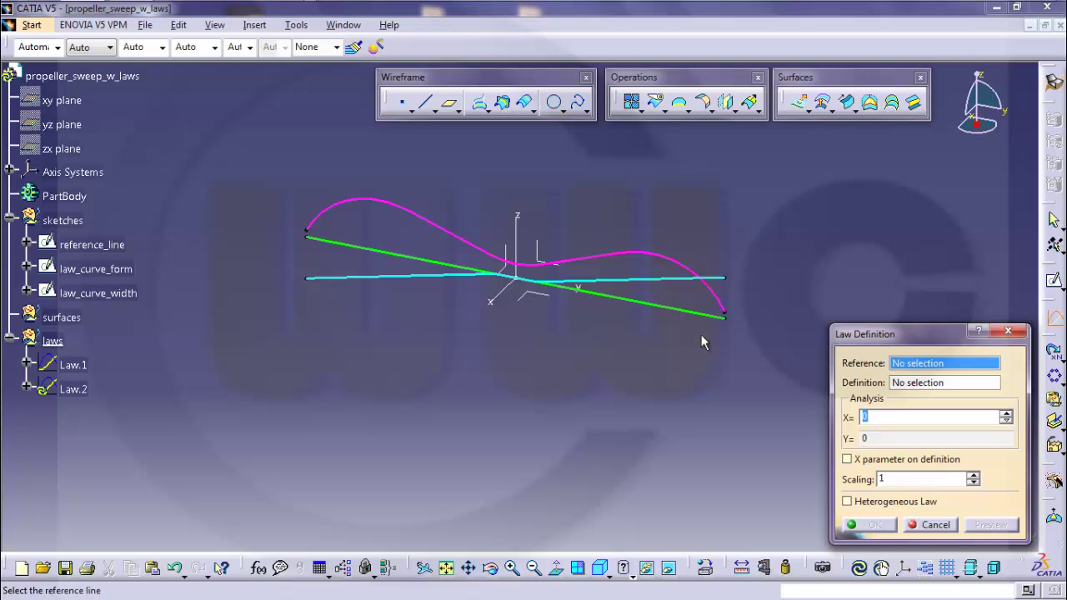
{"action": "left_click", "coordinate": [643, 302]}
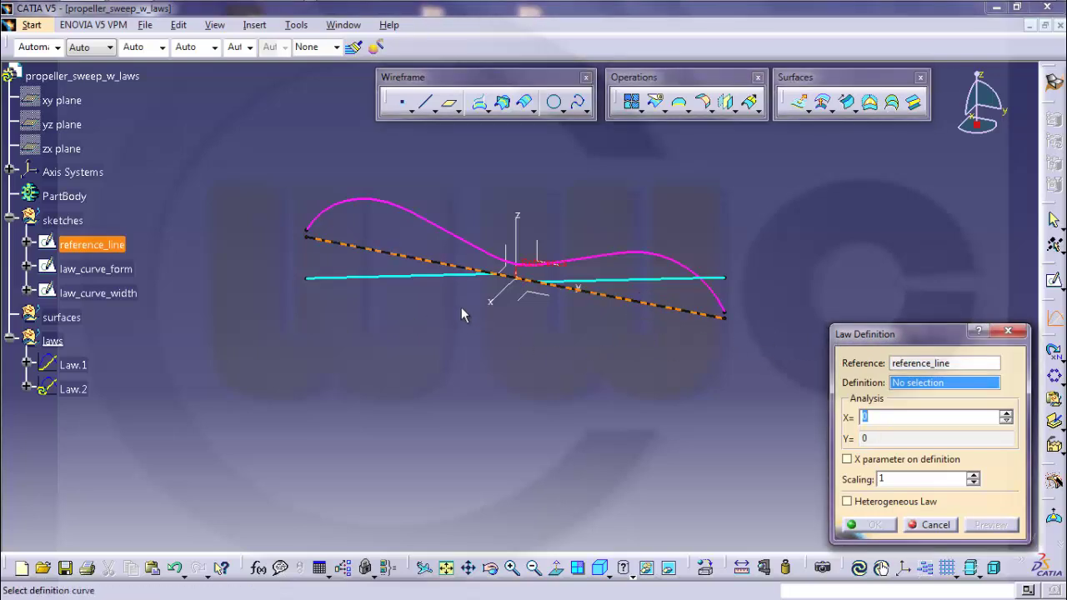
{"action": "left_click", "coordinate": [404, 281]}
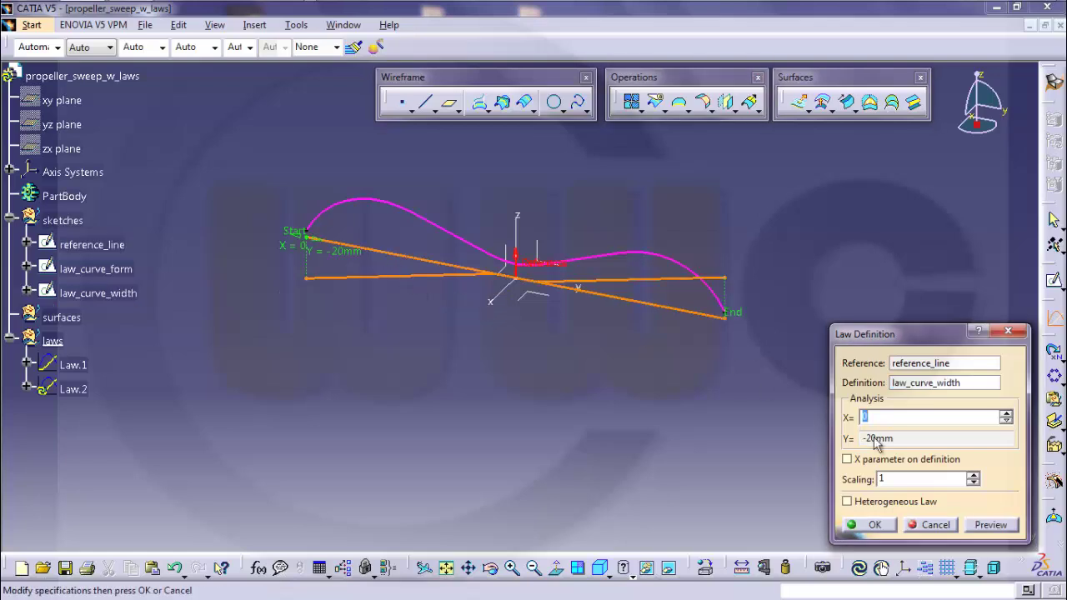
{"action": "left_click", "coordinate": [874, 525]}
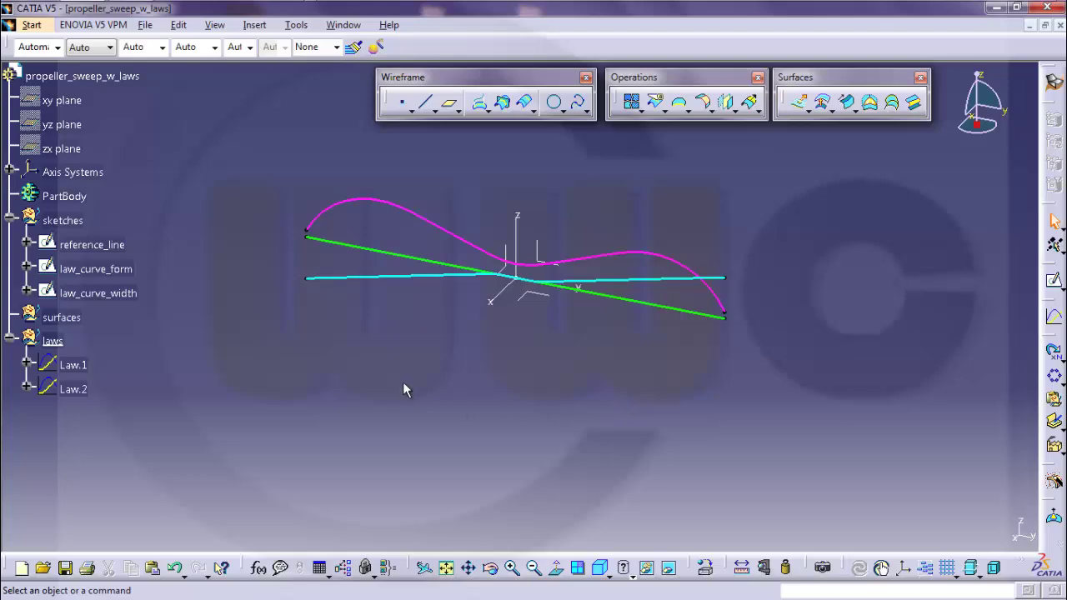
Step: Rename the law based on law_curve_form as Law_form
{"action": "right_click", "coordinate": [81, 364]}
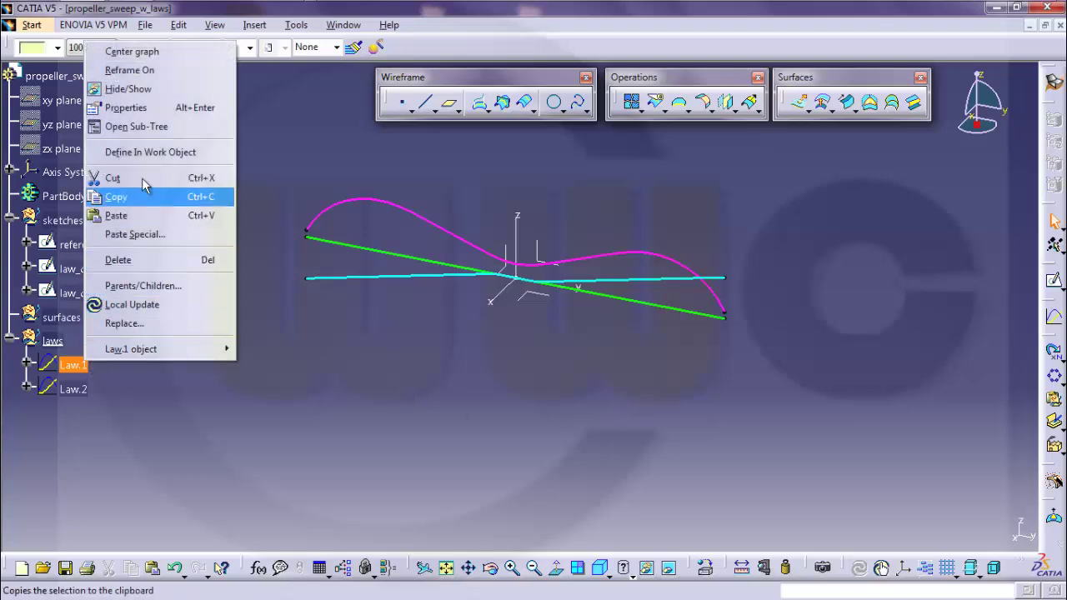
{"action": "left_click", "coordinate": [137, 108]}
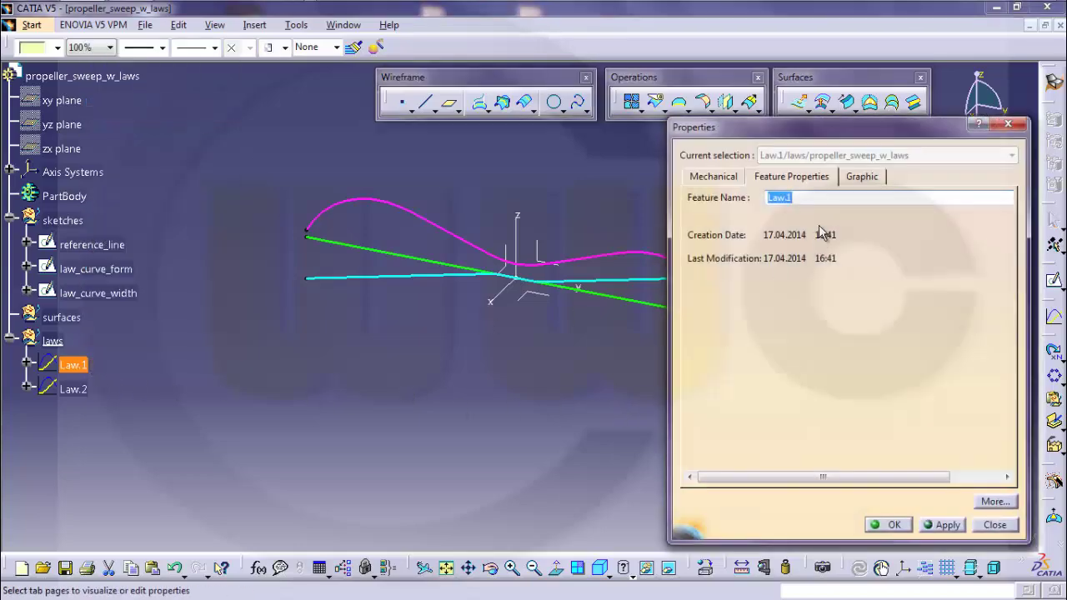
{"action": "left_click", "coordinate": [821, 197]}
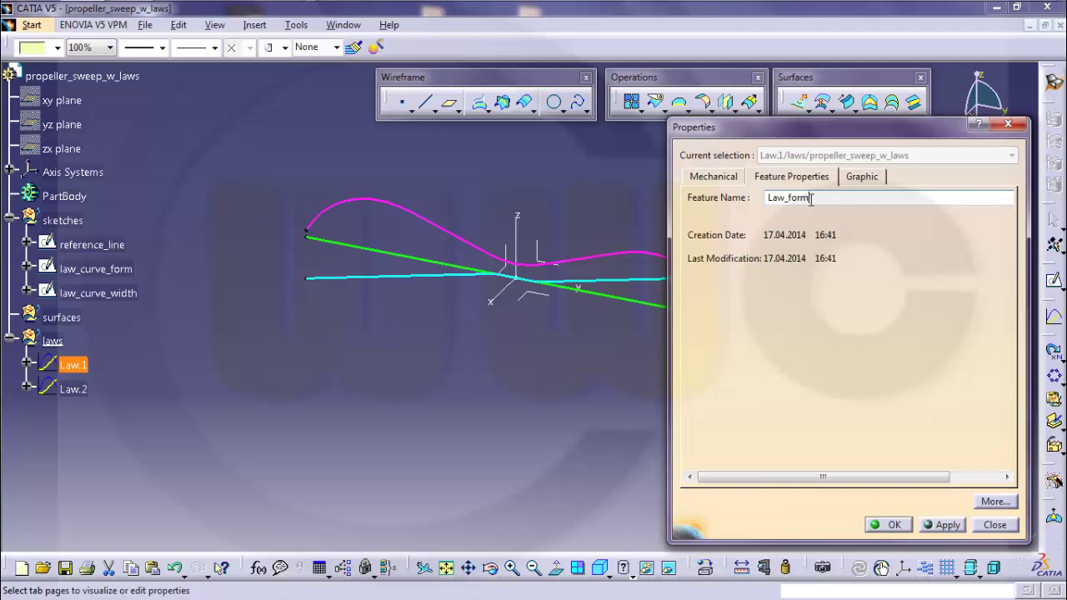
{"action": "key", "text": "Return"}
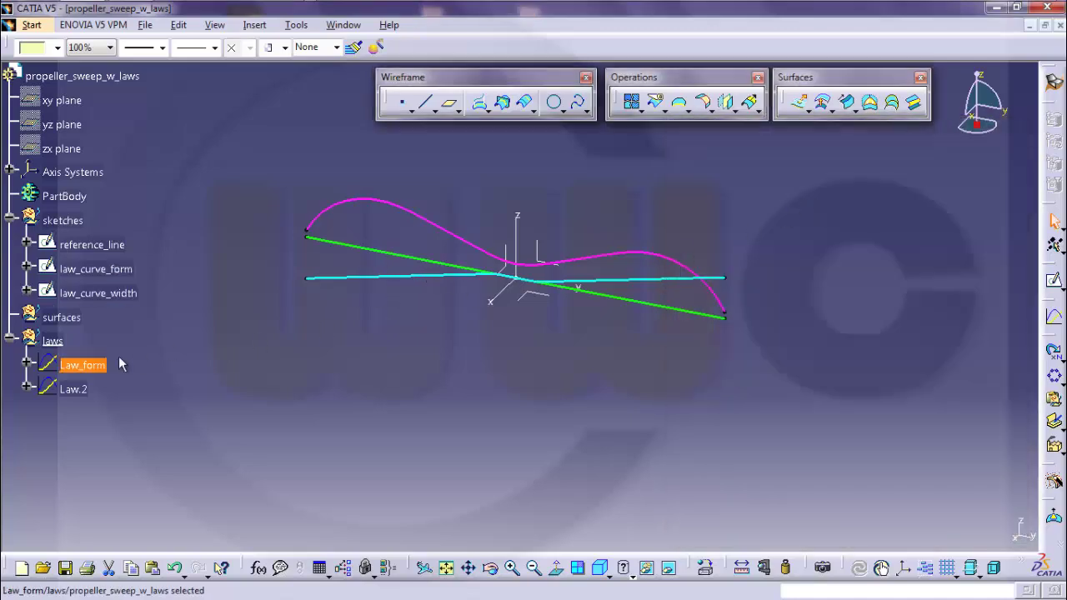
Step: Rename the law based on law_curve_width as Law_width and clear the selection
{"action": "left_click", "coordinate": [82, 389]}
{"action": "right_click", "coordinate": [83, 388]}
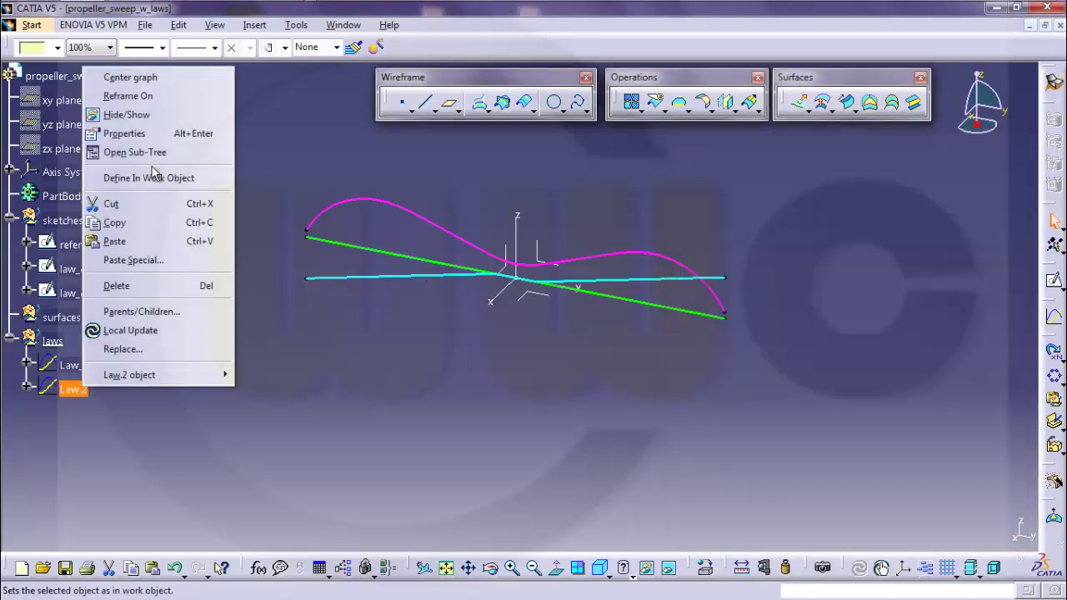
{"action": "left_click", "coordinate": [125, 133]}
{"action": "left_click", "coordinate": [828, 200]}
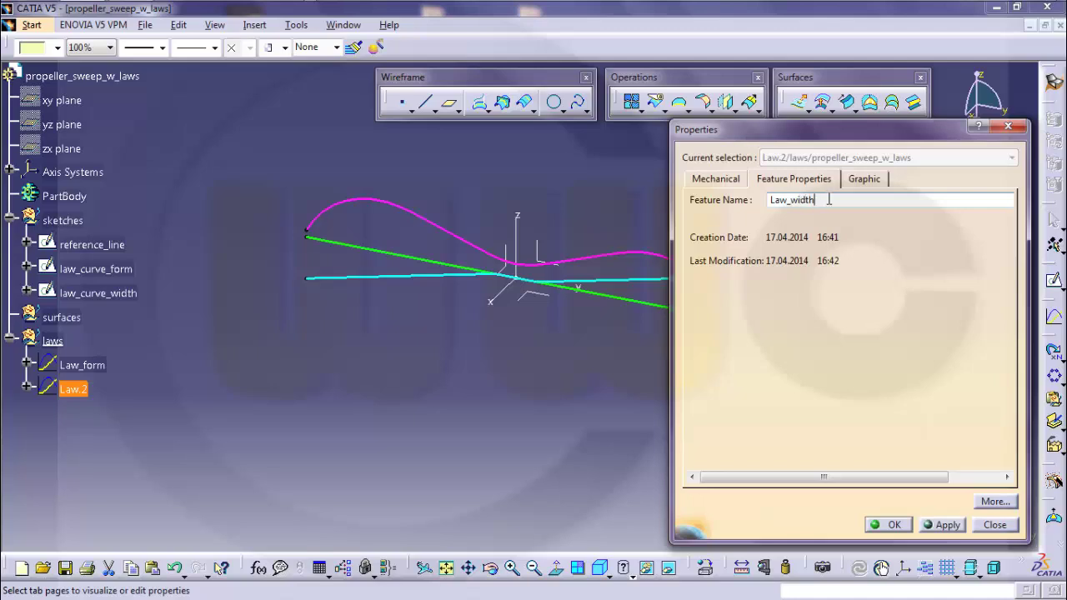
{"action": "key", "text": "Return"}
{"action": "left_click", "coordinate": [511, 400]}
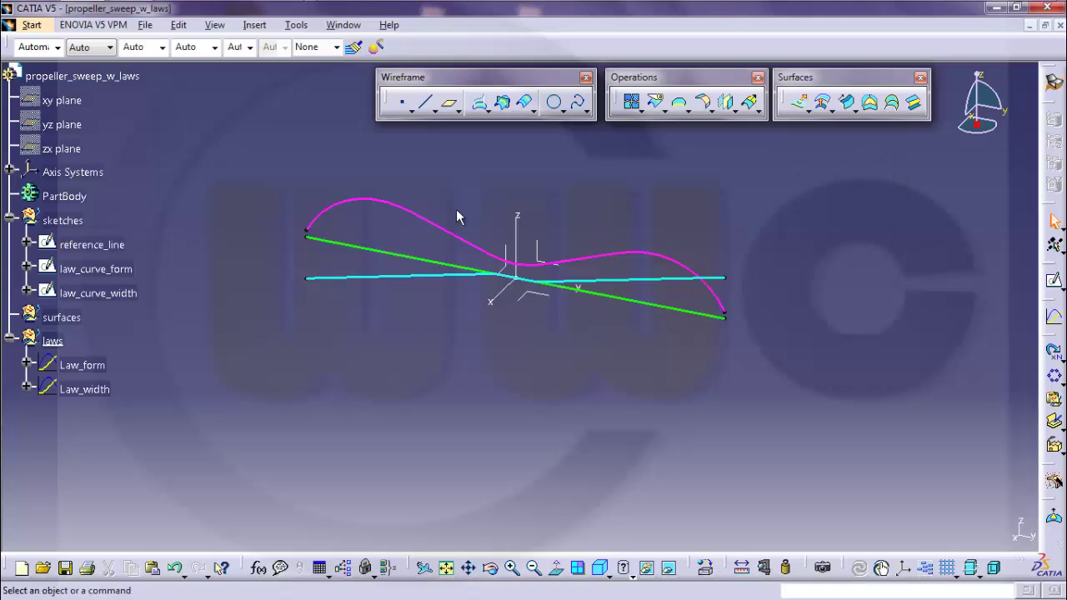
Step: Make the surfaces set the in-work object and start a line-profile sweep guided by reference_line, with the axis system's XY plane as reference surface
{"action": "right_click", "coordinate": [72, 320]}
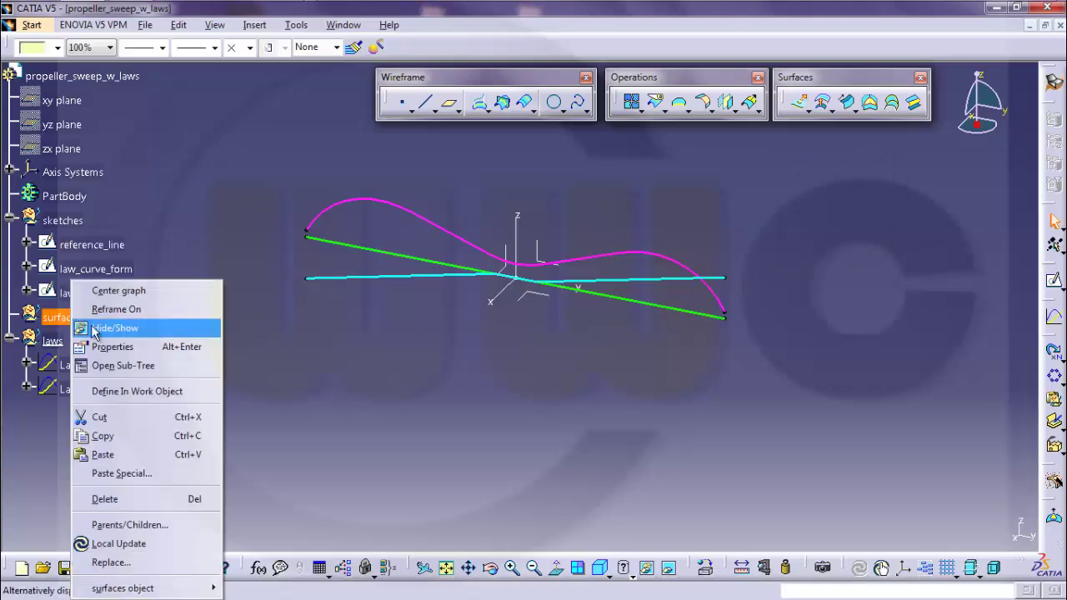
{"action": "left_click", "coordinate": [138, 392]}
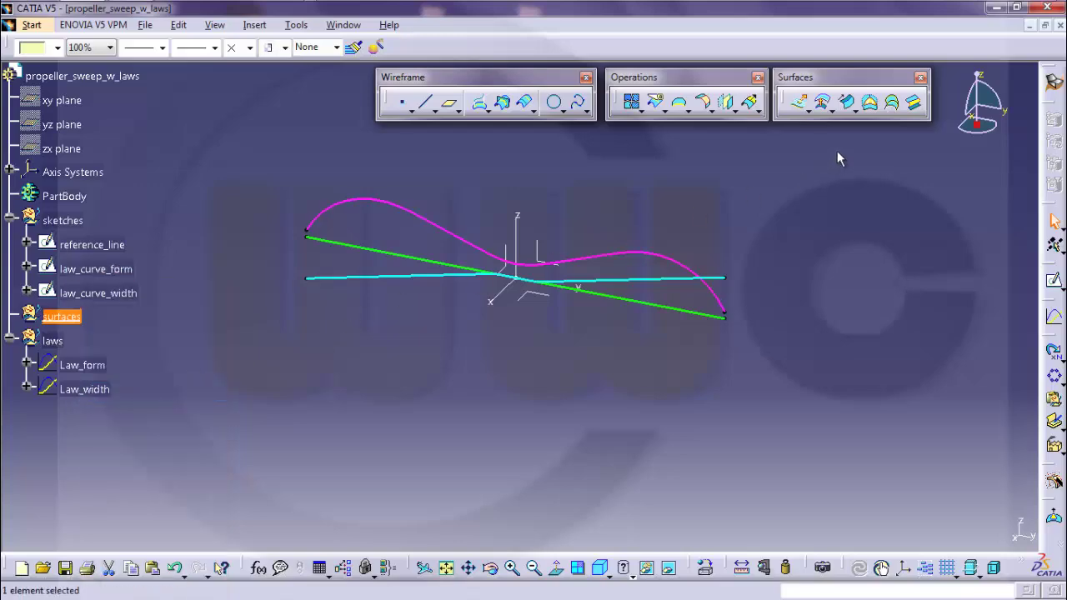
{"action": "left_click", "coordinate": [847, 102]}
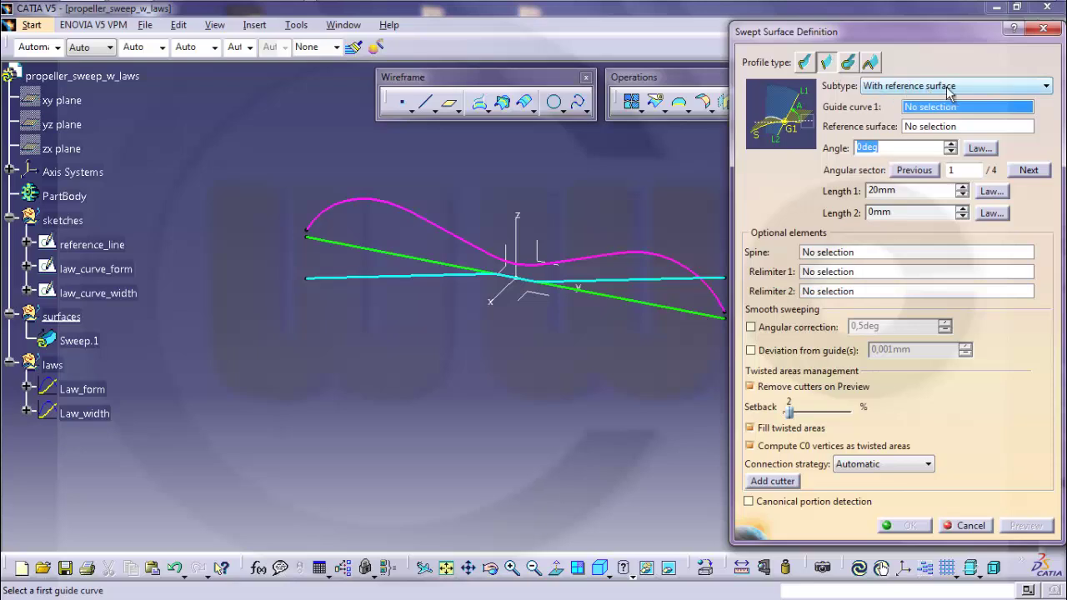
{"action": "left_click", "coordinate": [655, 312]}
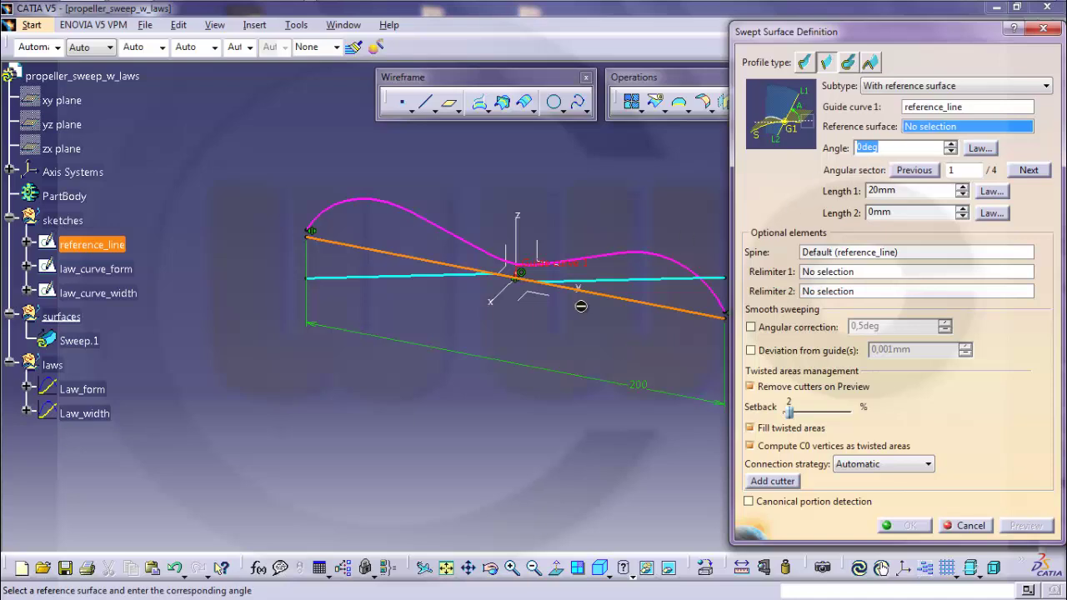
{"action": "left_click", "coordinate": [543, 299]}
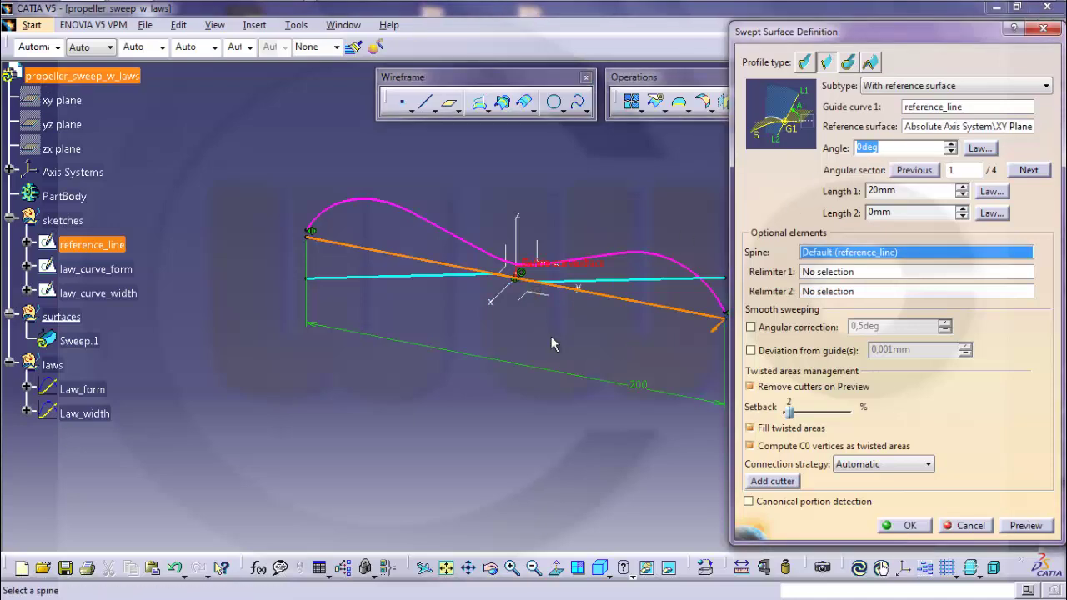
Step: Control the sweep's angle with the Law_width law
{"action": "left_click", "coordinate": [980, 150]}
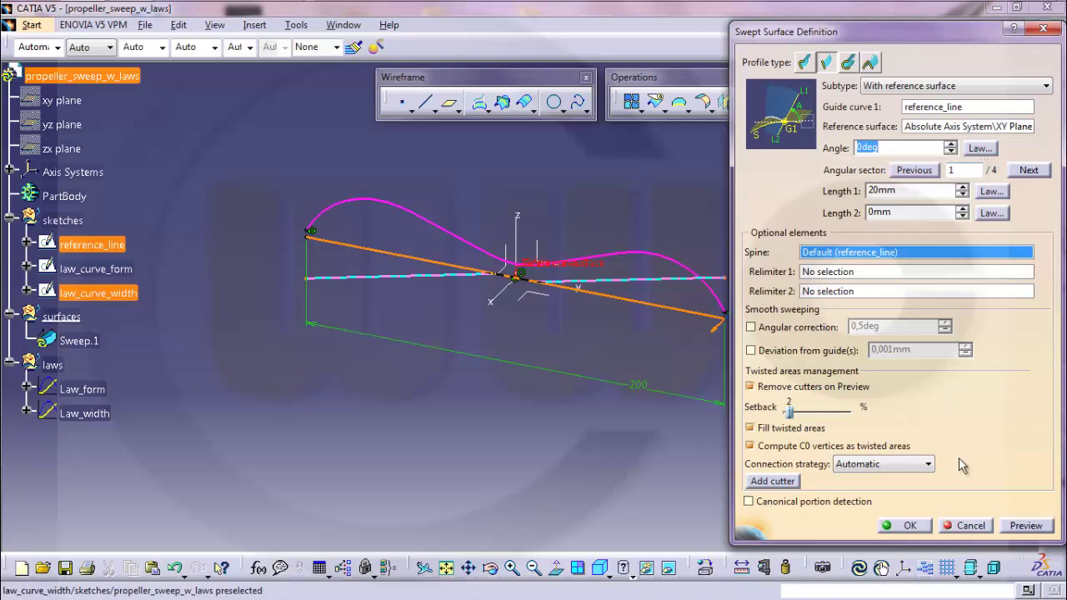
{"action": "left_click", "coordinate": [980, 149]}
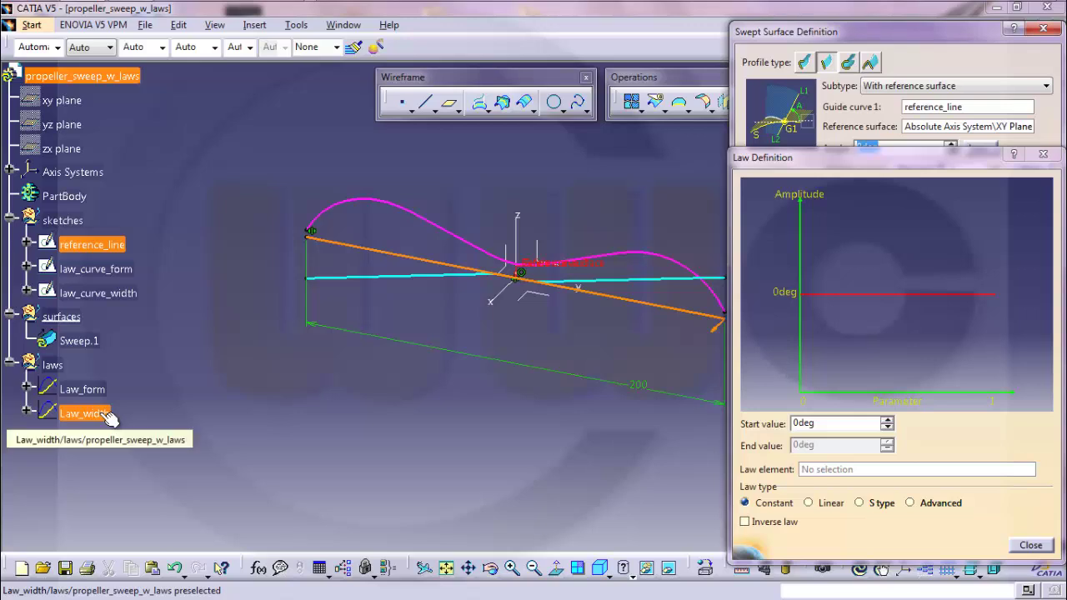
{"action": "left_click", "coordinate": [107, 415]}
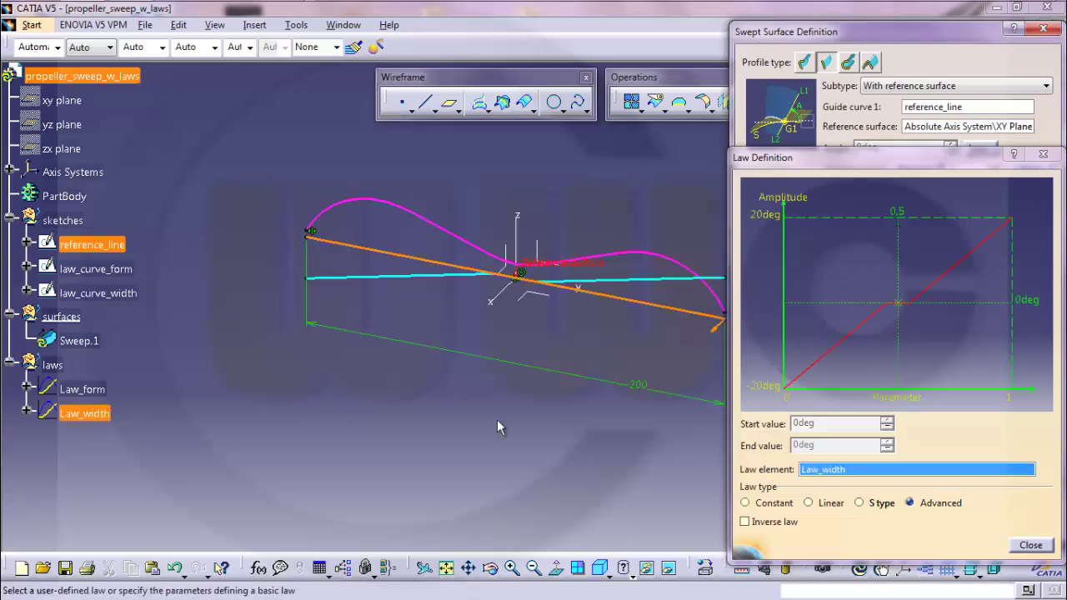
{"action": "left_click", "coordinate": [1034, 547]}
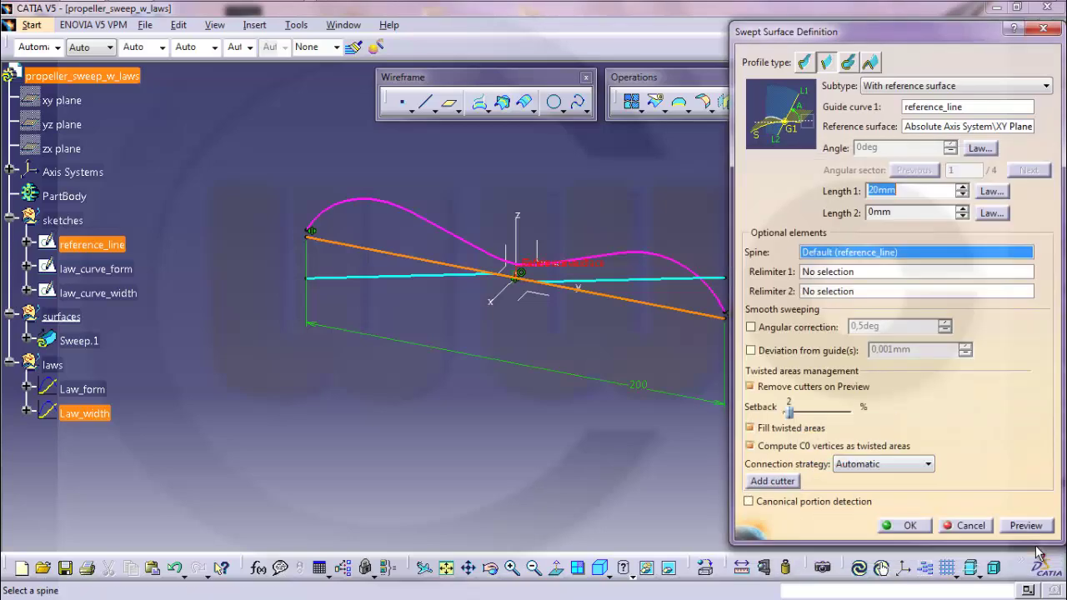
Step: Control both Length 1 and Length 2 of the sweep with the Law_form law and create the swept surface
{"action": "left_click", "coordinate": [991, 191]}
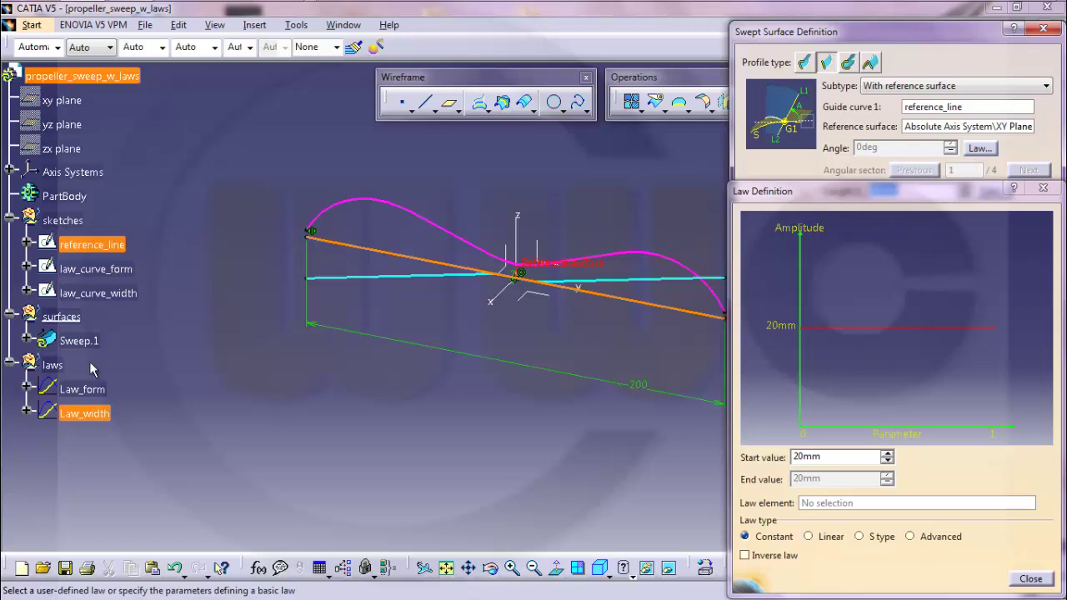
{"action": "left_click", "coordinate": [67, 389]}
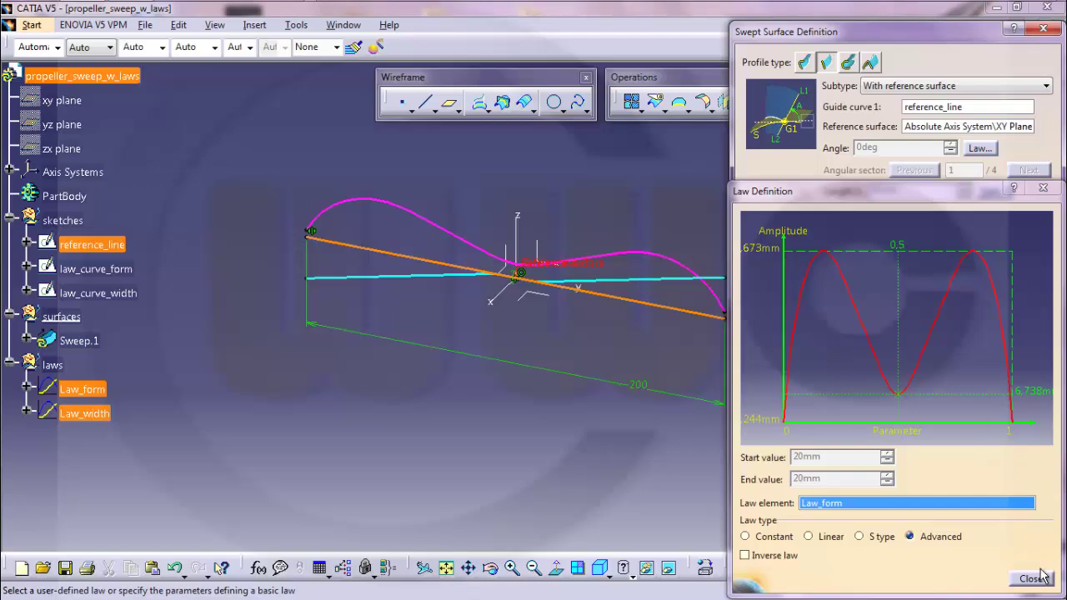
{"action": "left_click", "coordinate": [1034, 580]}
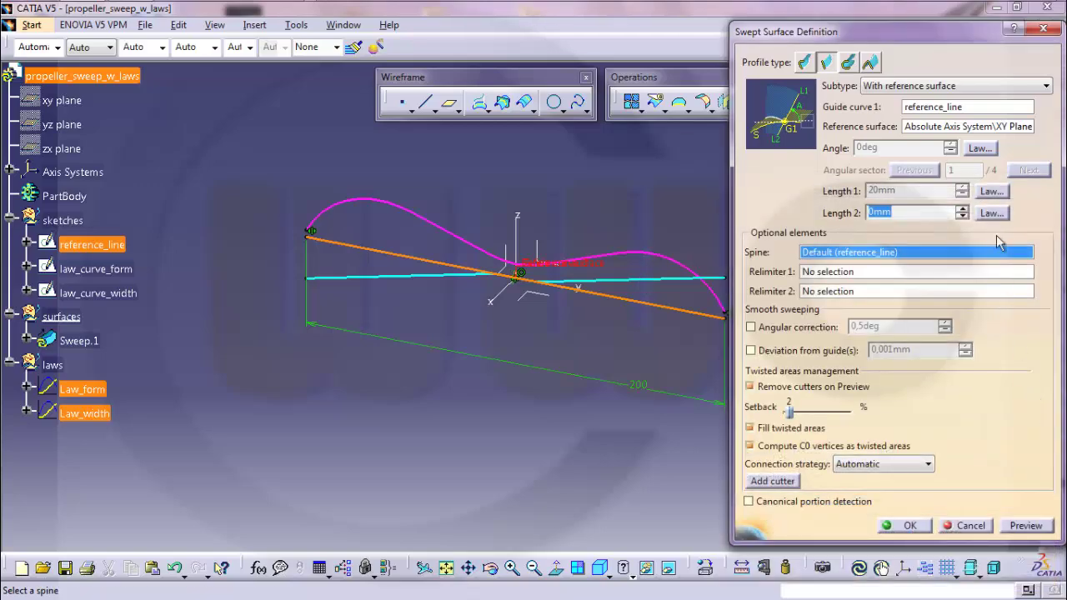
{"action": "left_click", "coordinate": [992, 213]}
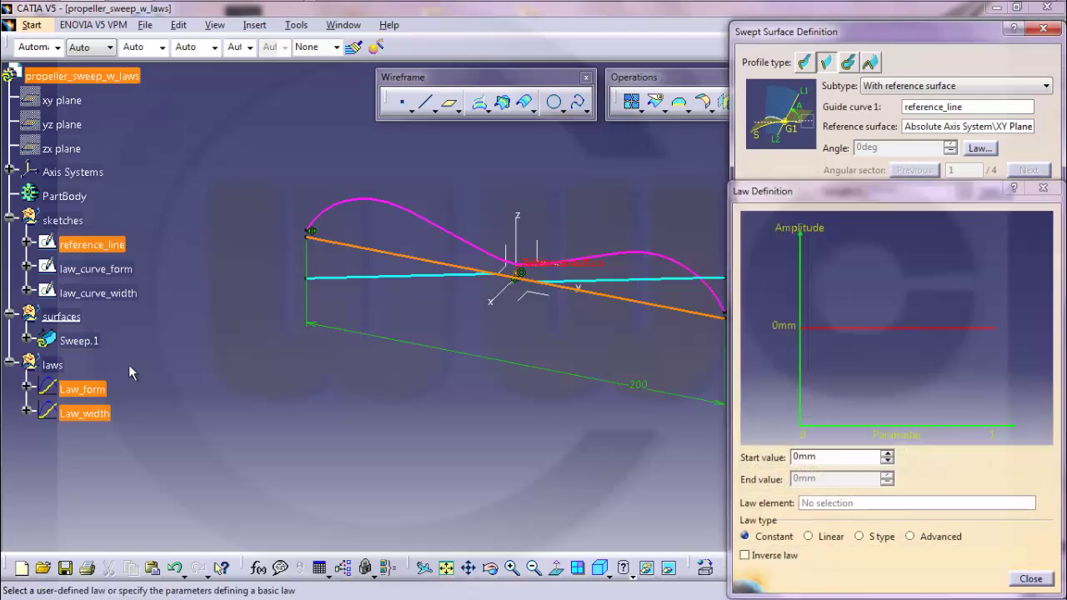
{"action": "left_click", "coordinate": [84, 389]}
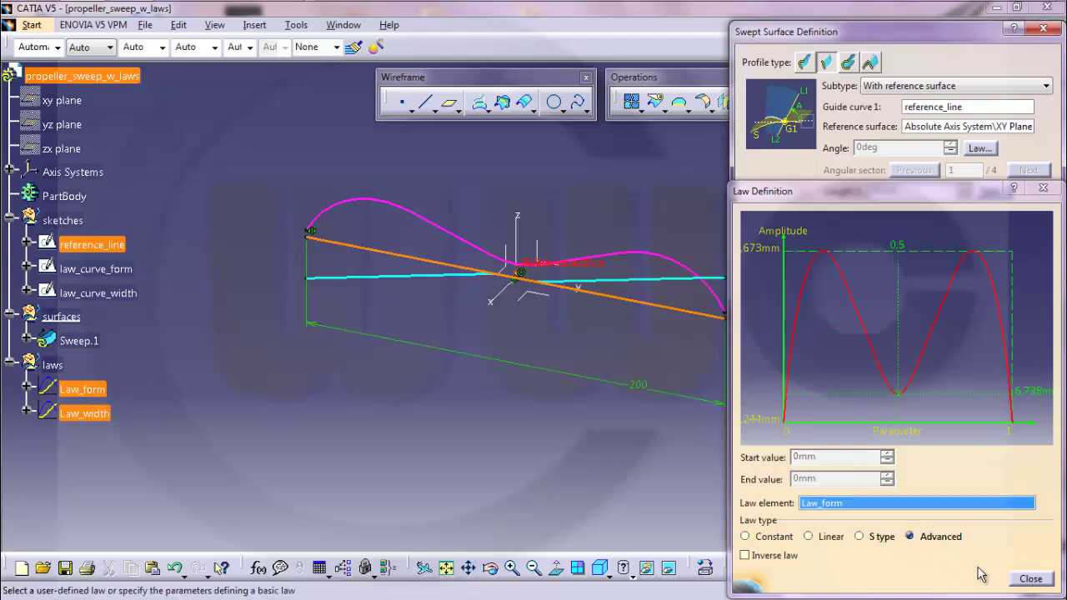
{"action": "left_click", "coordinate": [1032, 580]}
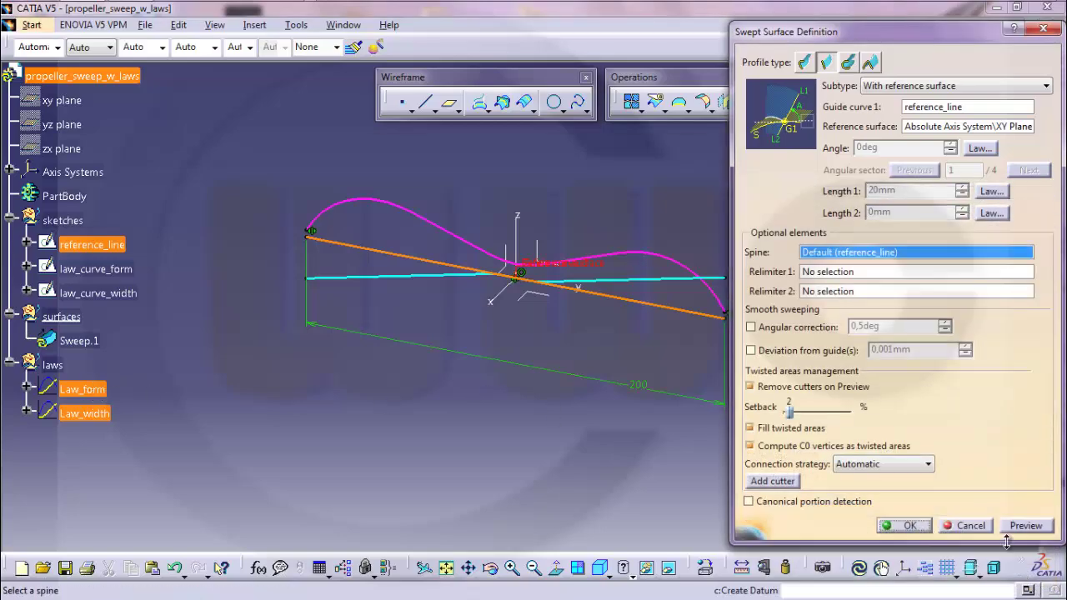
{"action": "left_click", "coordinate": [907, 526]}
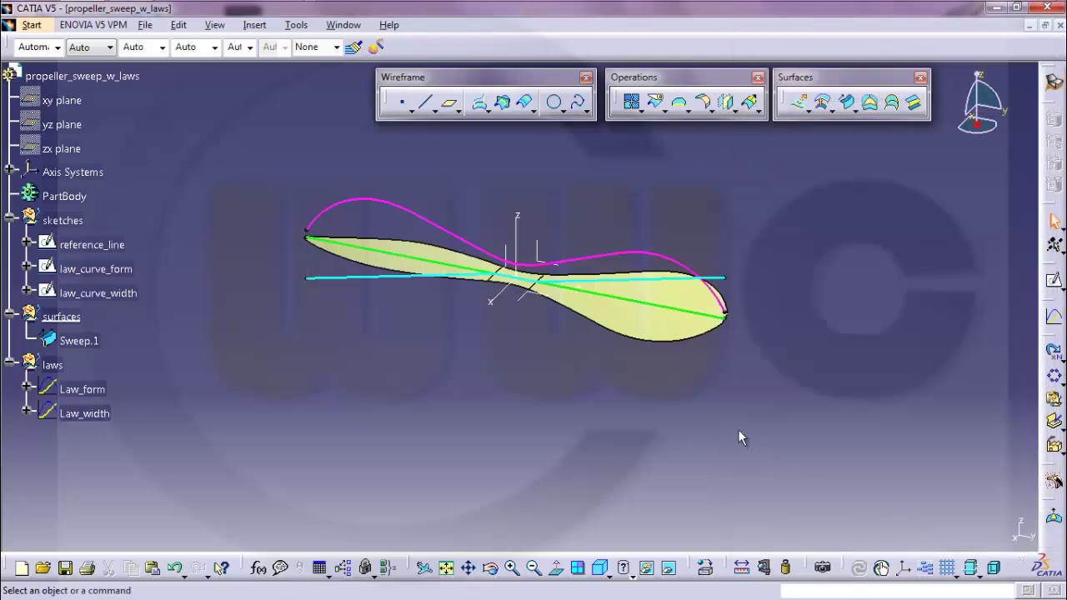
Step: Rename the law_curve_width sketch as law_curve_twist
{"action": "middle_click_drag", "start_coordinate": [547, 365], "coordinate": [510, 326], "text": "ctrl"}
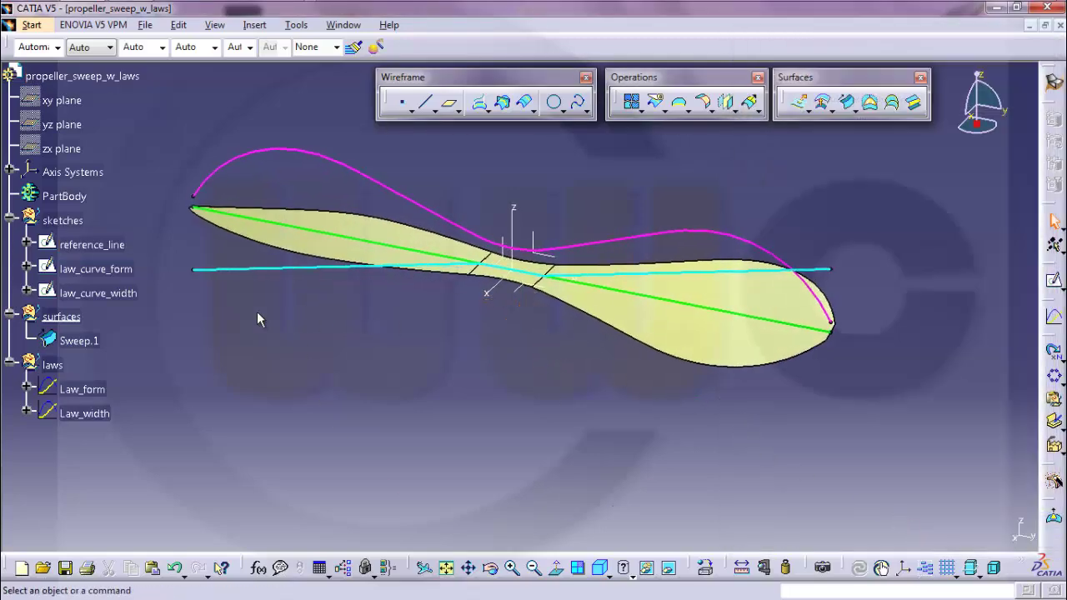
{"action": "right_click", "coordinate": [127, 298]}
{"action": "left_click", "coordinate": [167, 345]}
{"action": "left_click", "coordinate": [861, 200]}
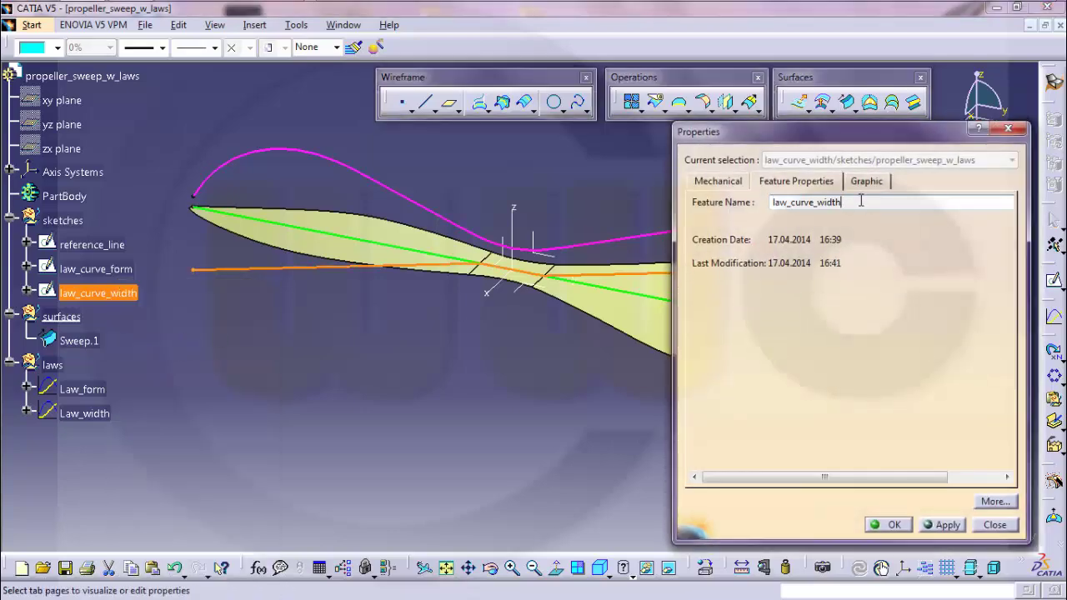
{"action": "key", "text": "BackSpace"}
{"action": "key", "text": "BackSpace"}
{"action": "key", "text": "BackSpace"}
{"action": "key", "text": "BackSpace"}
{"action": "key", "text": "Return"}
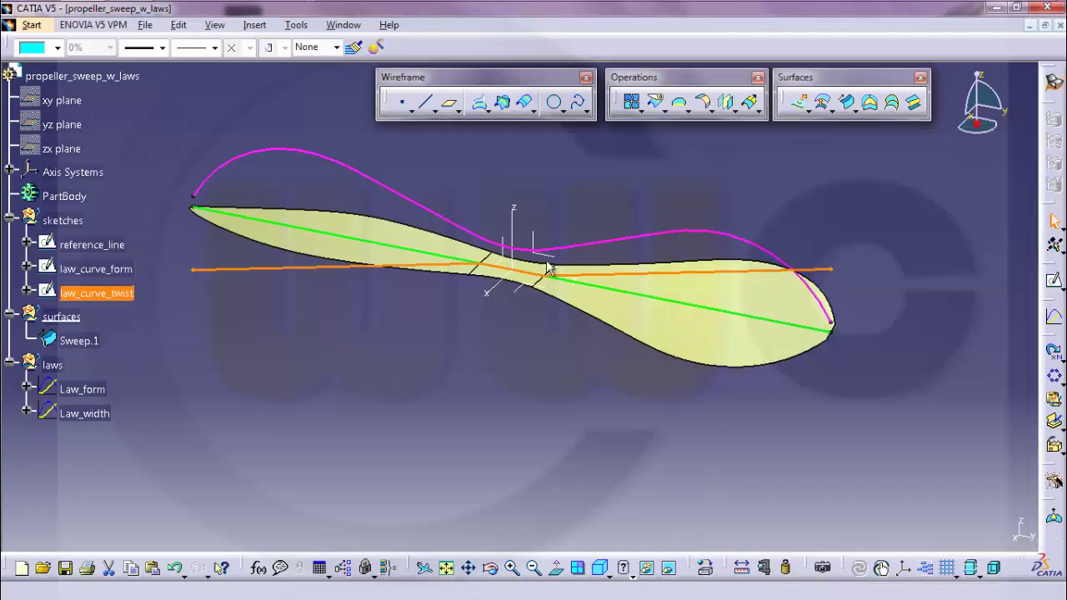
Step: Rename the Law_width law as Law_twist
{"action": "right_click", "coordinate": [93, 416]}
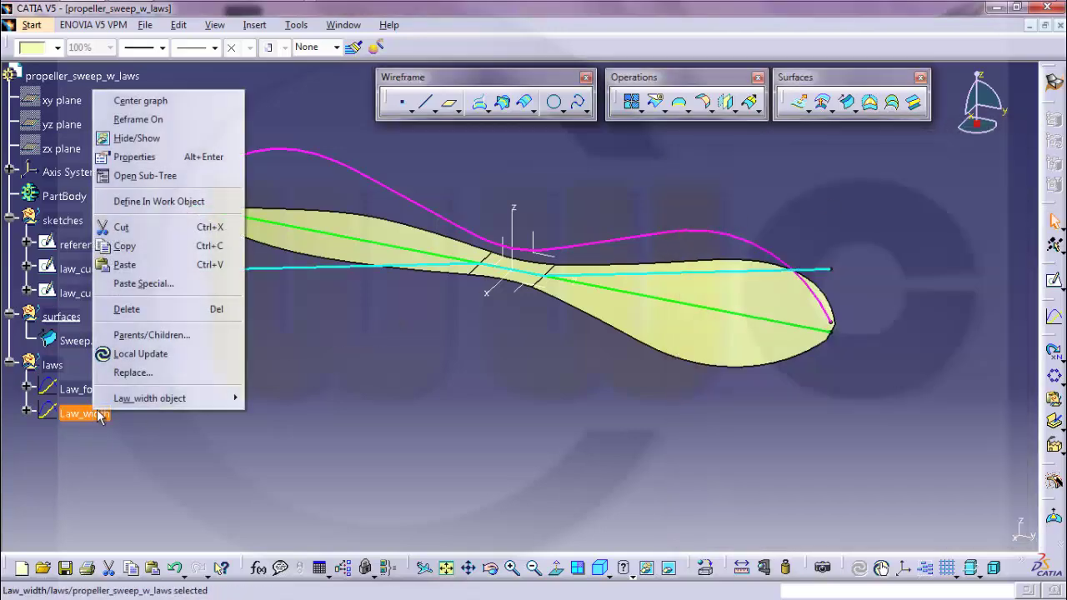
{"action": "left_click", "coordinate": [134, 150]}
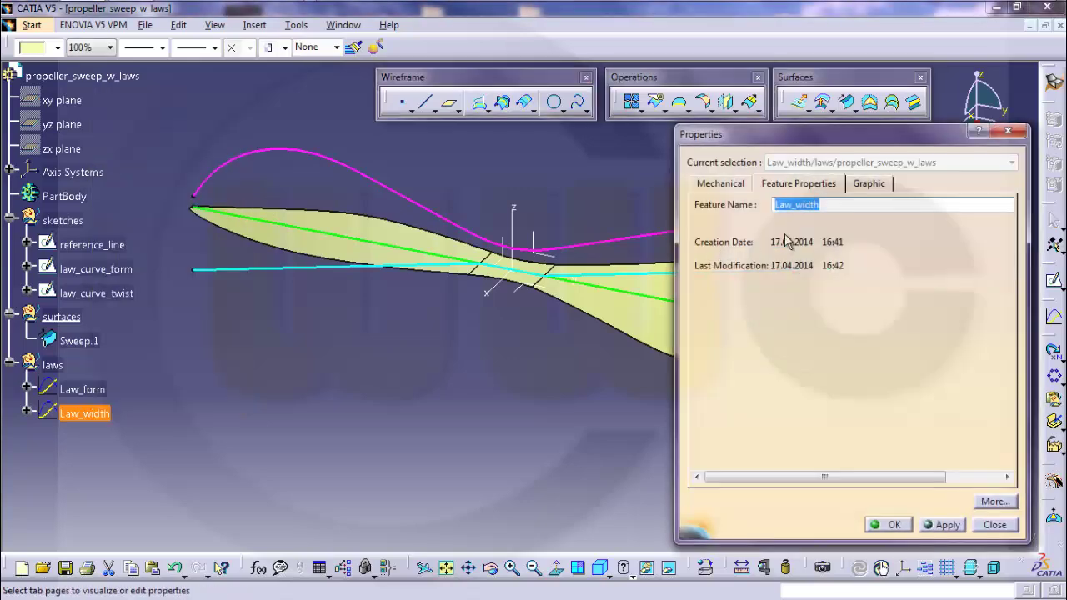
{"action": "left_click", "coordinate": [829, 204]}
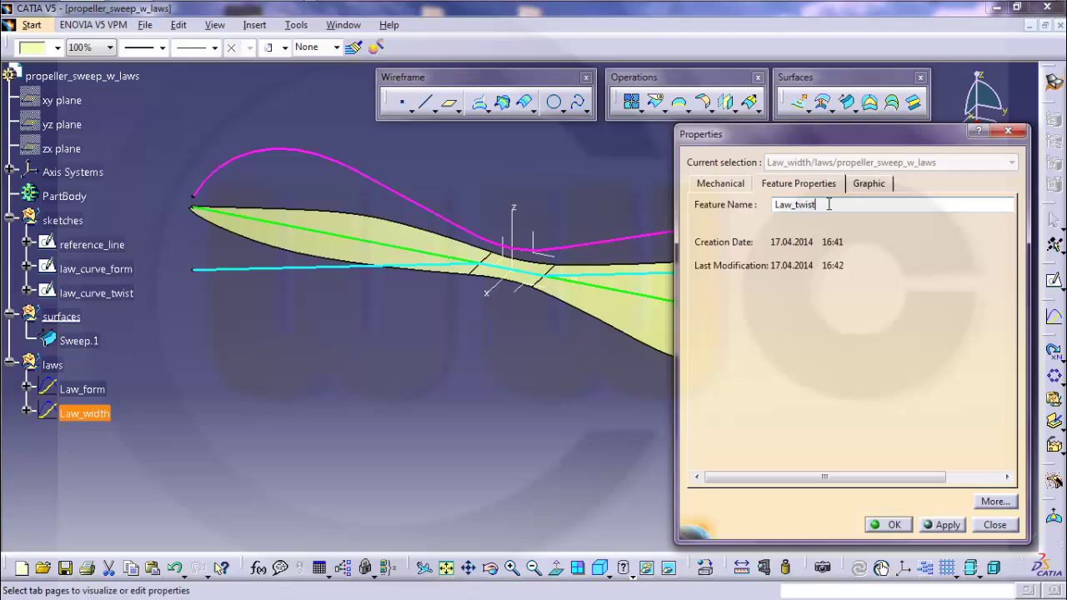
{"action": "type", "text": "twist"}
{"action": "key", "text": "Return"}
Step: Switch to solid part modelling and thicken the swept propeller surface with a first and a second offset of 0,1 mm each
{"action": "middle_click_drag", "start_coordinate": [567, 345], "coordinate": [445, 383]}
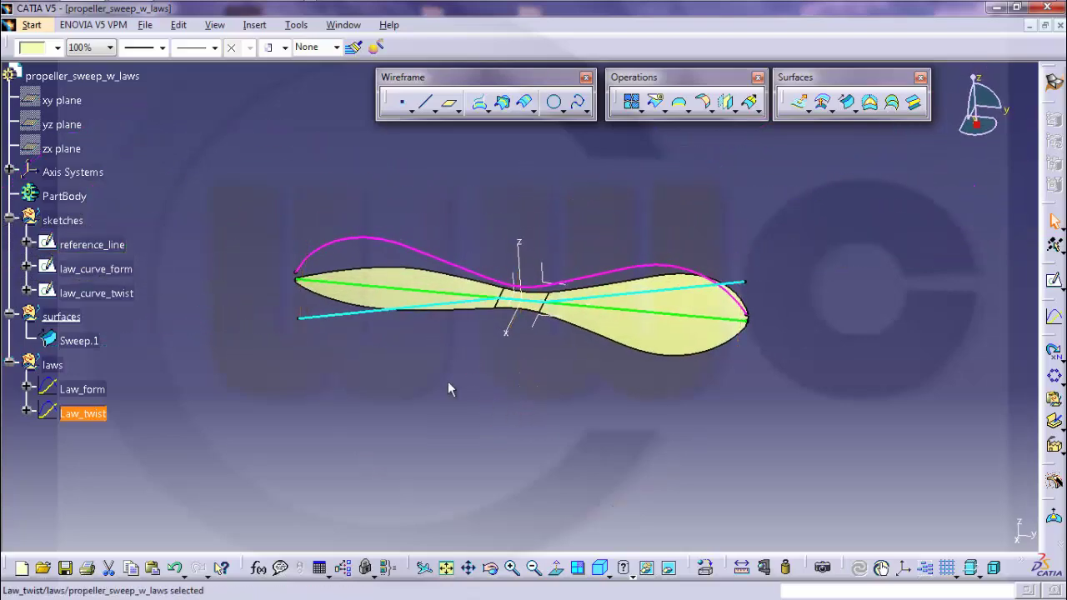
{"action": "left_click", "coordinate": [33, 25]}
{"action": "left_click", "coordinate": [58, 101]}
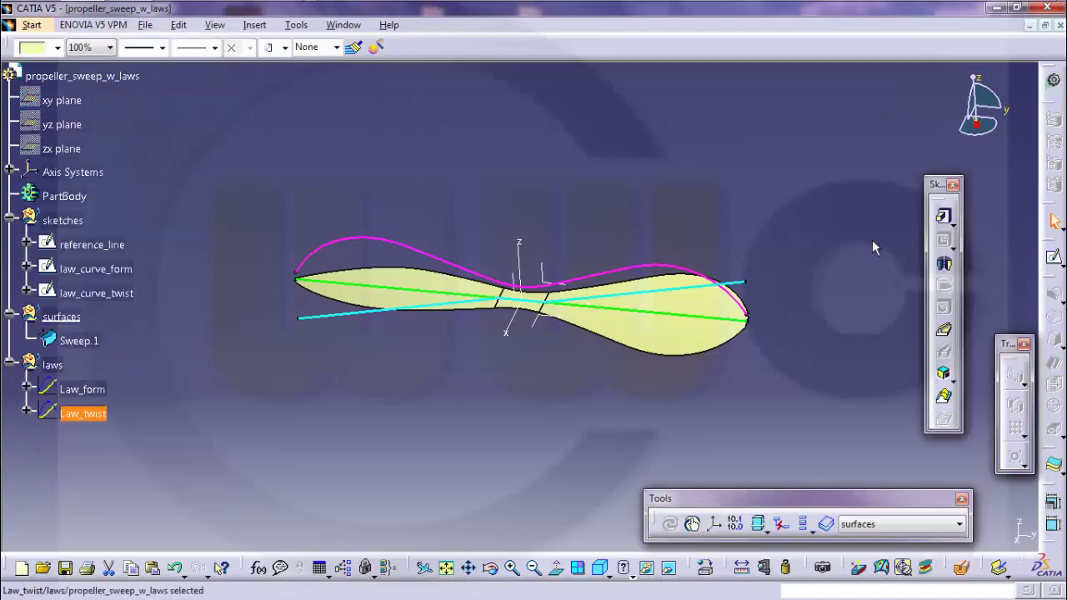
{"action": "left_click", "coordinate": [1055, 466]}
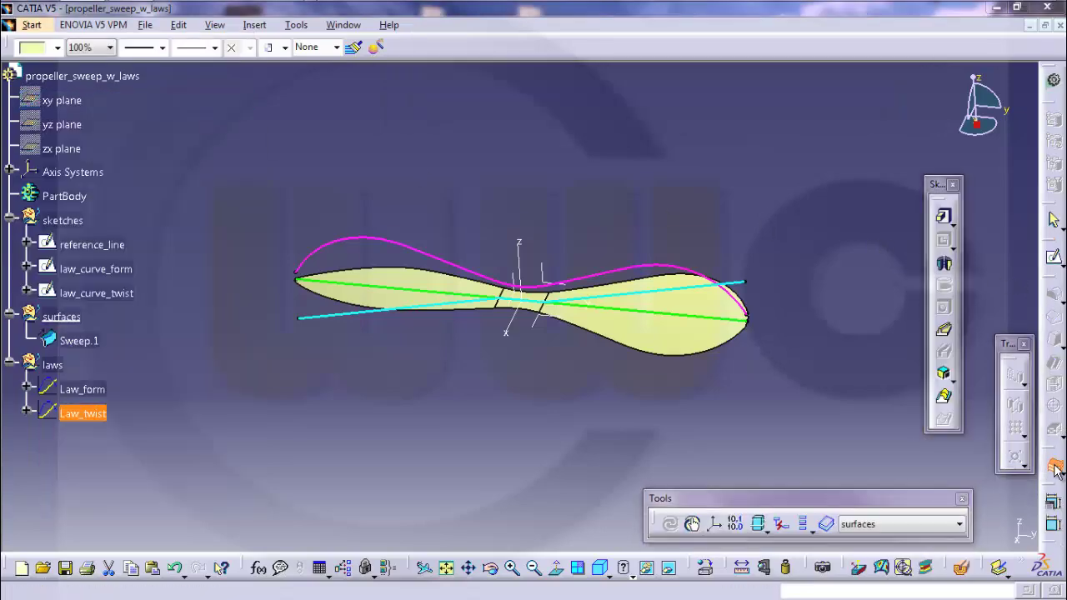
{"action": "left_click", "coordinate": [672, 341]}
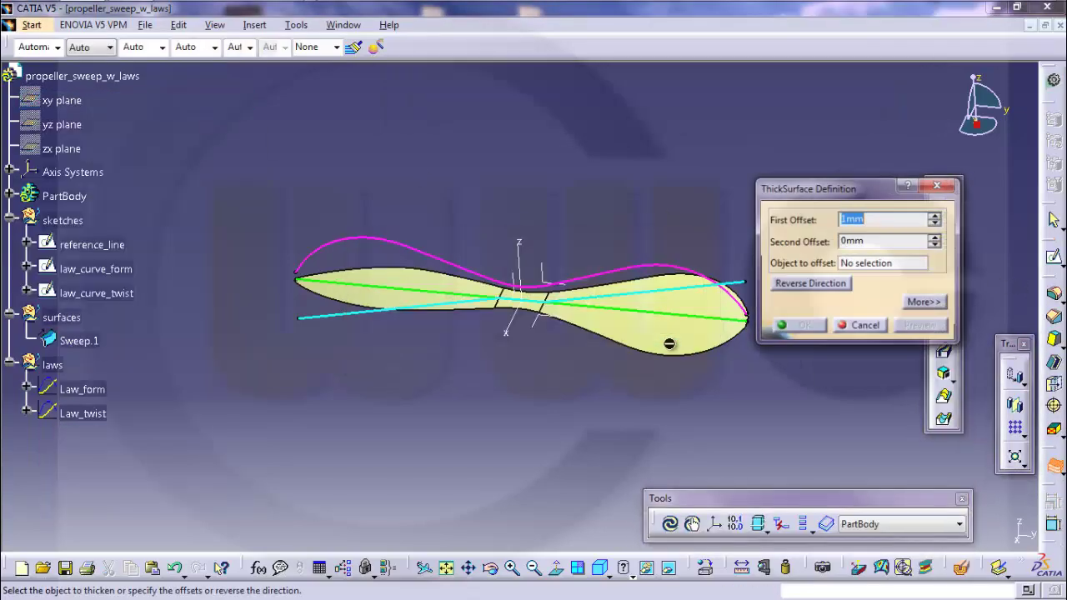
{"action": "left_click", "coordinate": [647, 325]}
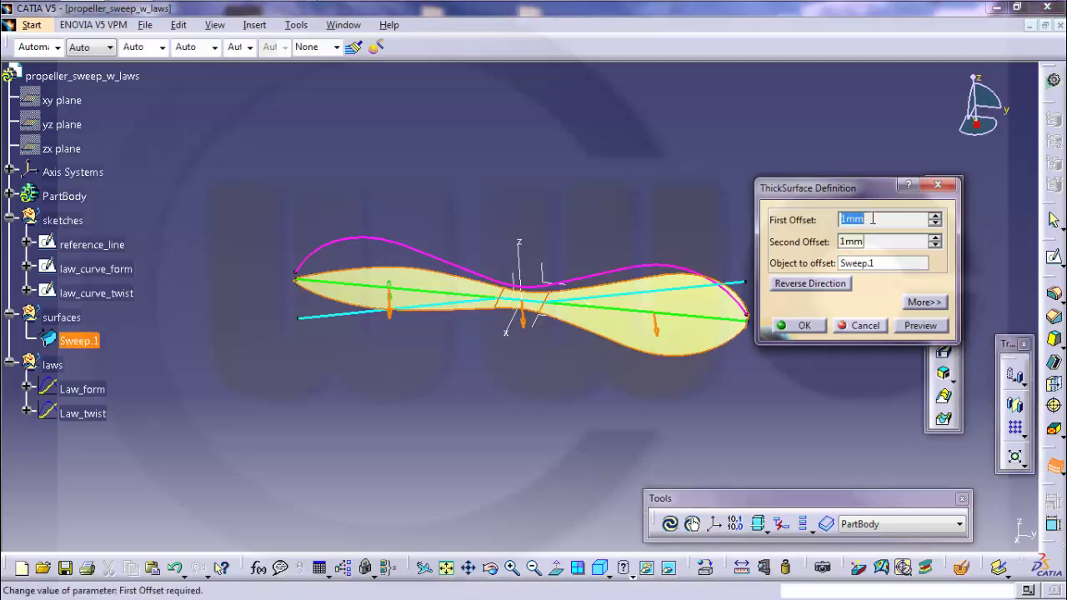
{"action": "type", "text": "0,1"}
{"action": "key", "text": "Tab"}
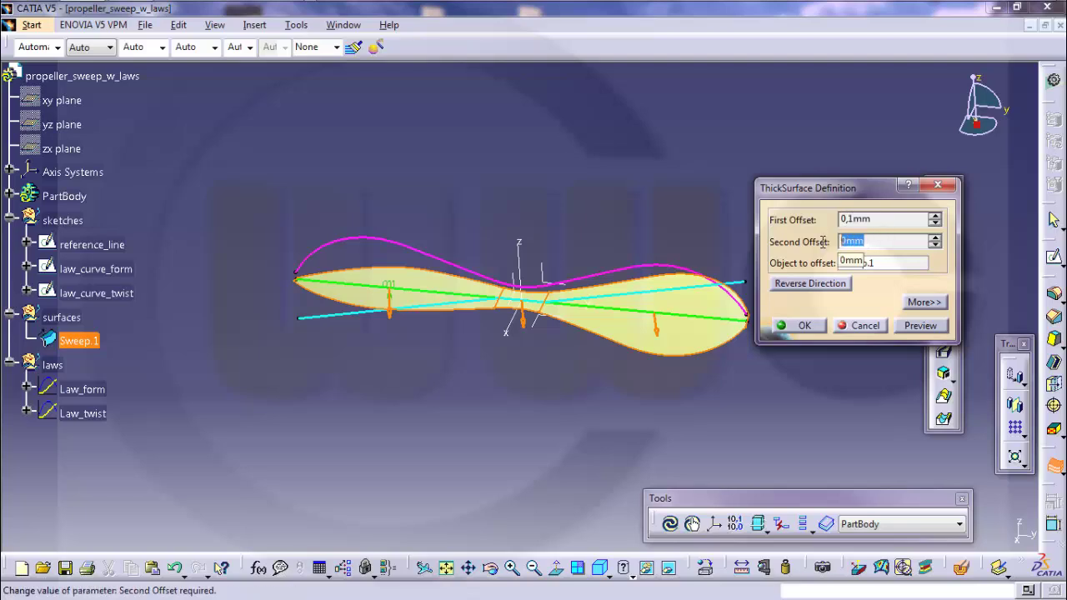
{"action": "type", "text": "0,1"}
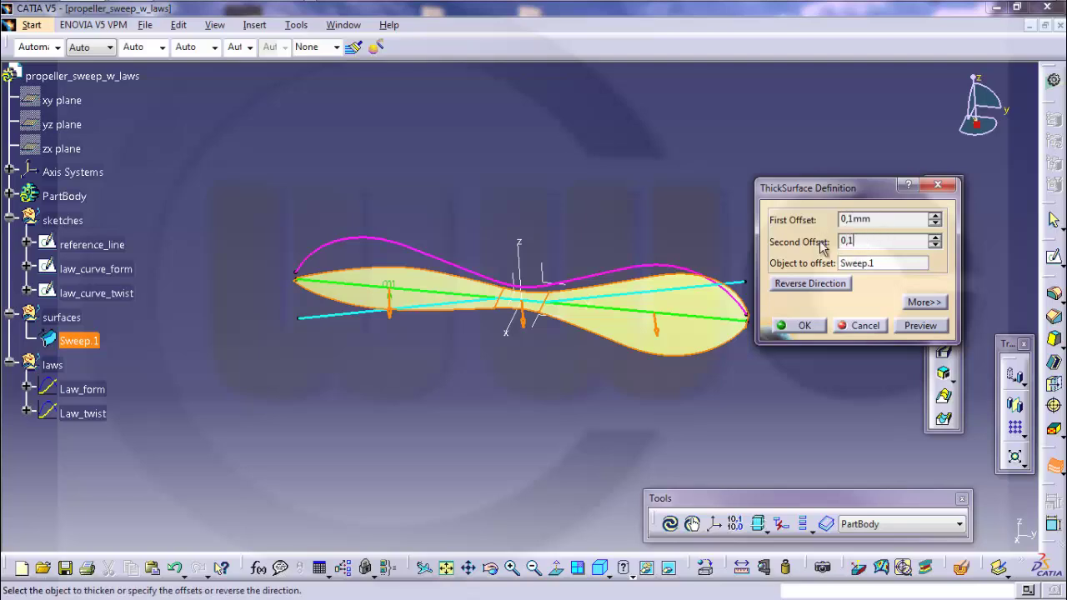
{"action": "left_click", "coordinate": [800, 325]}
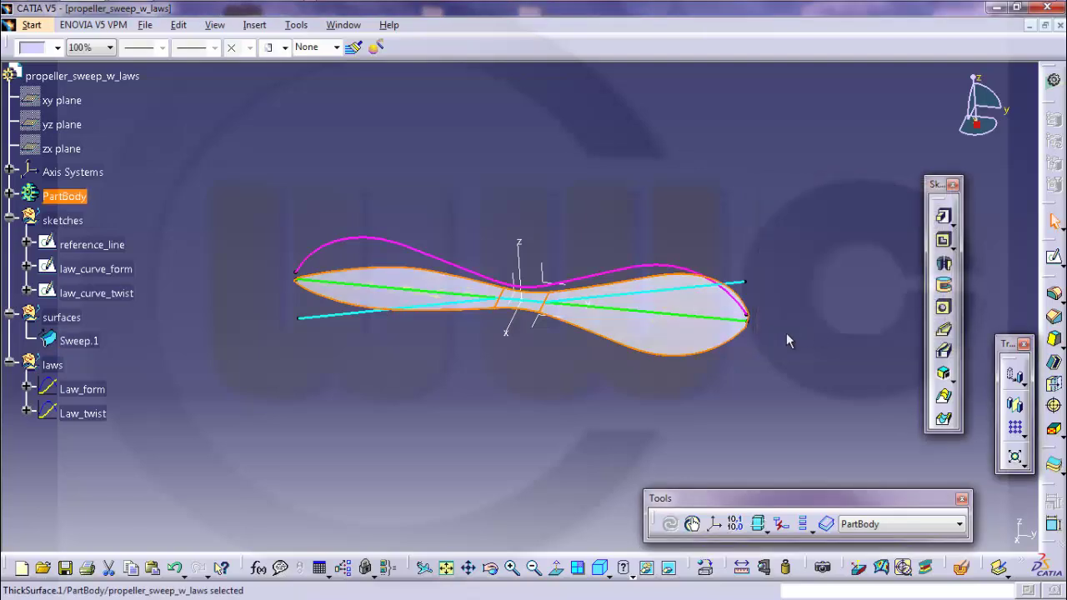
Step: Set the scaling of the Law_twist law to 10
{"action": "left_click", "coordinate": [539, 359]}
{"action": "mouse_move", "coordinate": [539, 360]}
{"action": "middle_mouse_down"}
{"action": "mouse_move", "coordinate": [540, 306]}
{"action": "mouse_move", "coordinate": [507, 352]}
{"action": "mouse_move", "coordinate": [536, 200]}
{"action": "mouse_move", "coordinate": [527, 242]}
{"action": "mouse_move", "coordinate": [500, 250]}
{"action": "middle_mouse_up"}
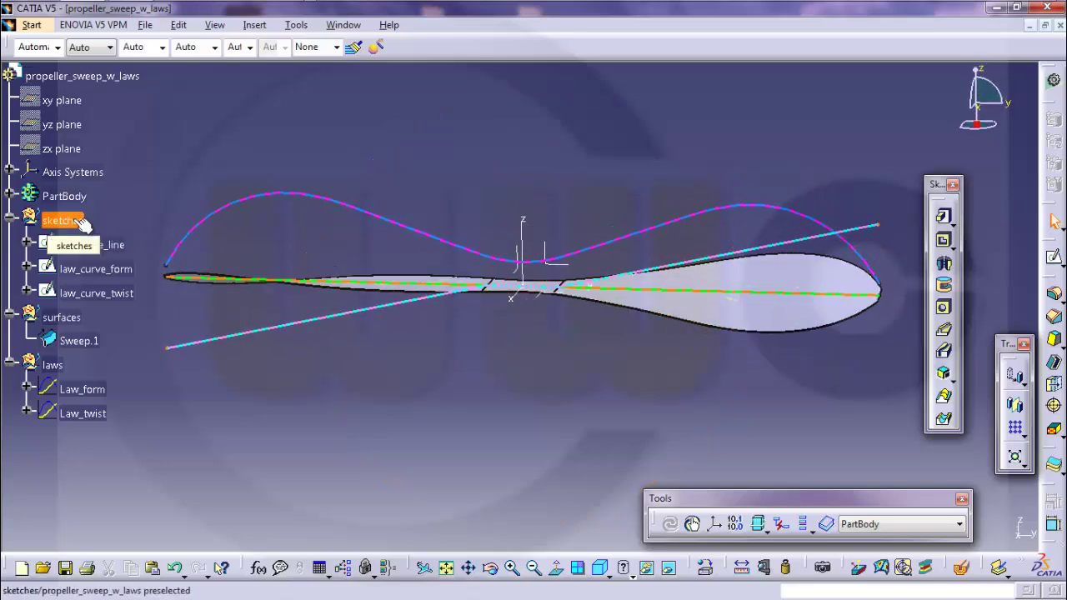
{"action": "middle_click_drag", "start_coordinate": [476, 334], "coordinate": [524, 238]}
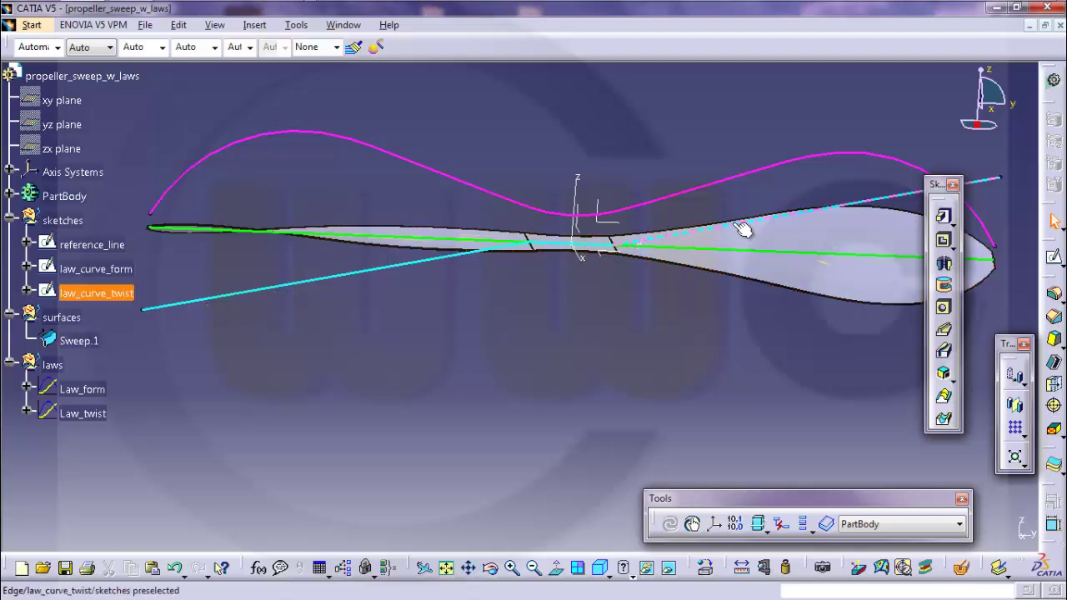
{"action": "middle_click_drag", "start_coordinate": [543, 295], "coordinate": [539, 343]}
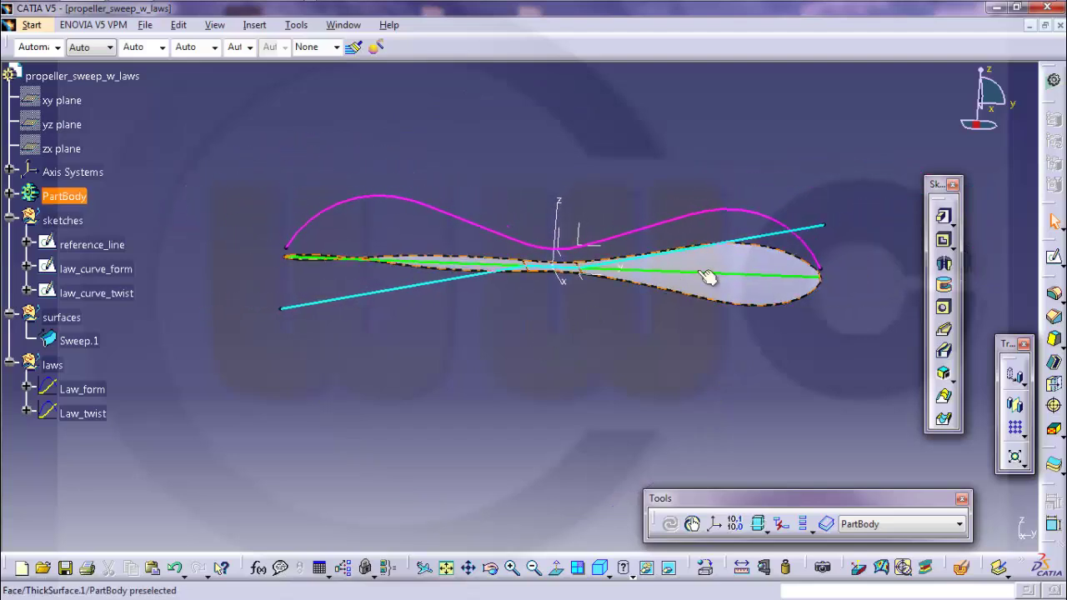
{"action": "double_click", "coordinate": [83, 414]}
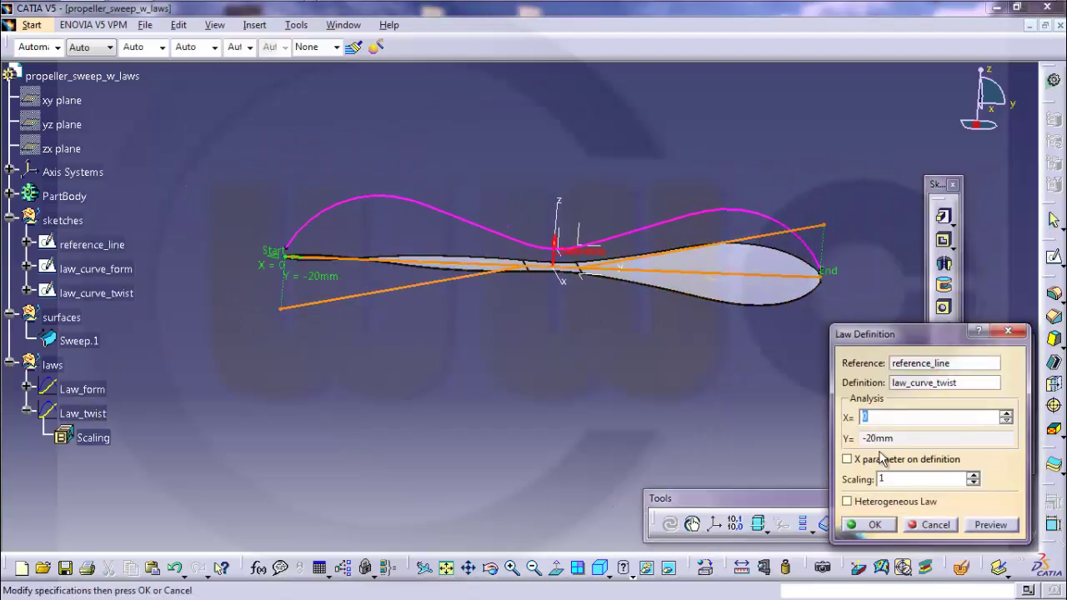
{"action": "left_click", "coordinate": [882, 479]}
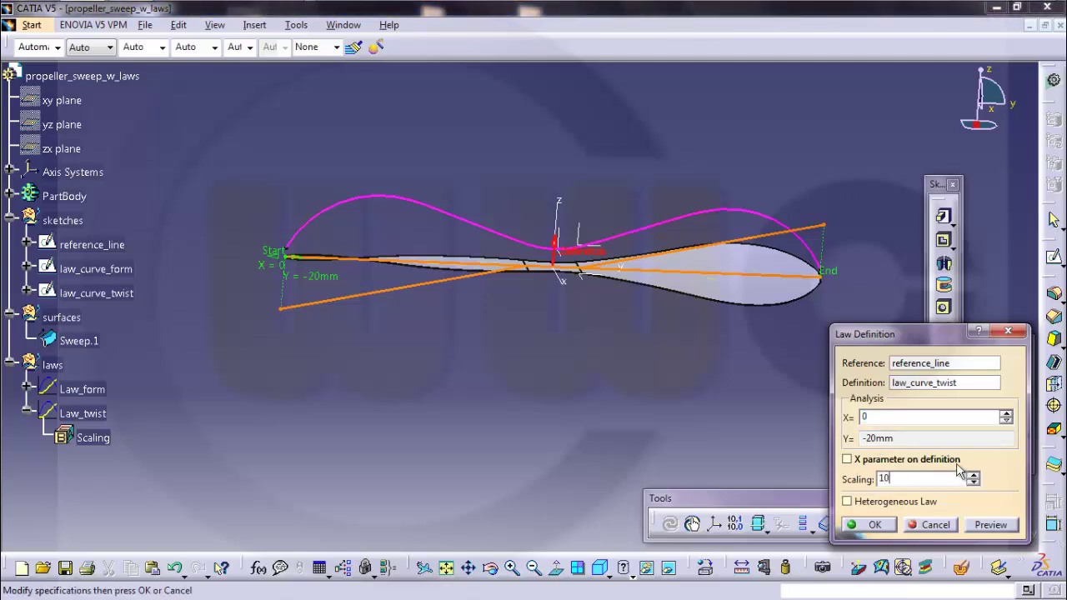
{"action": "left_click", "coordinate": [867, 524]}
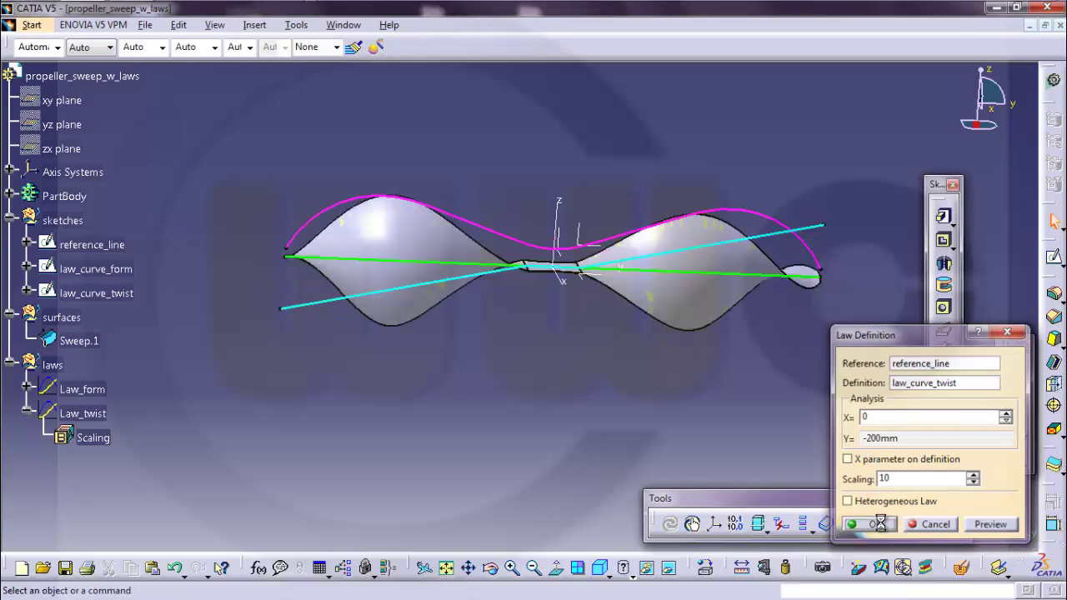
Step: Lower the scaling of the Law_twist law to reduce the twist of the blades
{"action": "middle_click_drag", "start_coordinate": [581, 312], "coordinate": [517, 317]}
{"action": "double_click", "coordinate": [98, 417]}
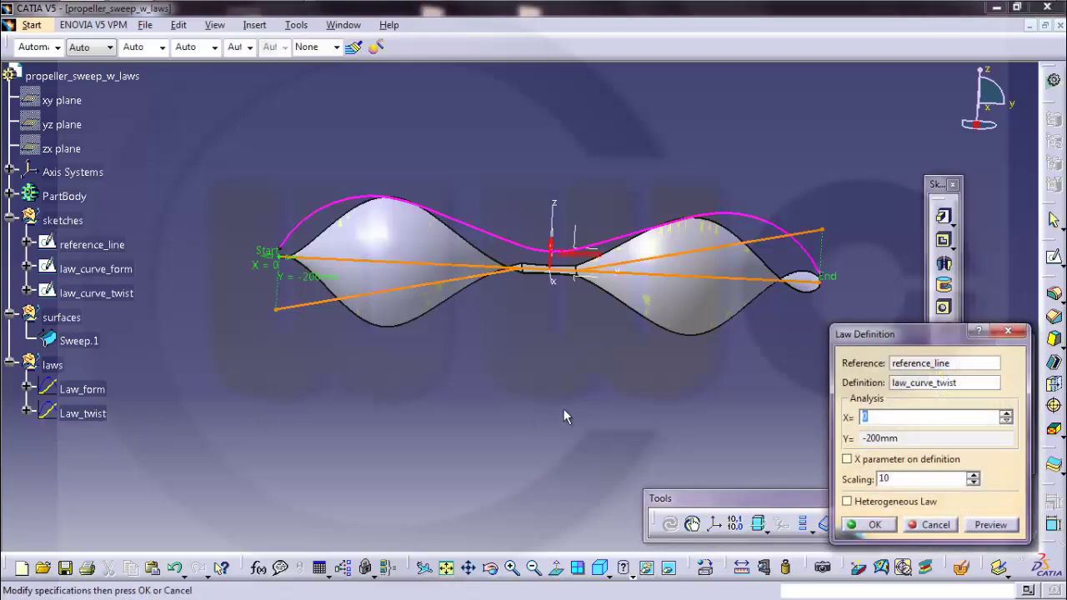
{"action": "left_click_drag", "start_coordinate": [901, 478], "coordinate": [863, 479]}
{"action": "left_click", "coordinate": [867, 524]}
{"action": "middle_click_drag", "start_coordinate": [587, 354], "coordinate": [560, 386]}
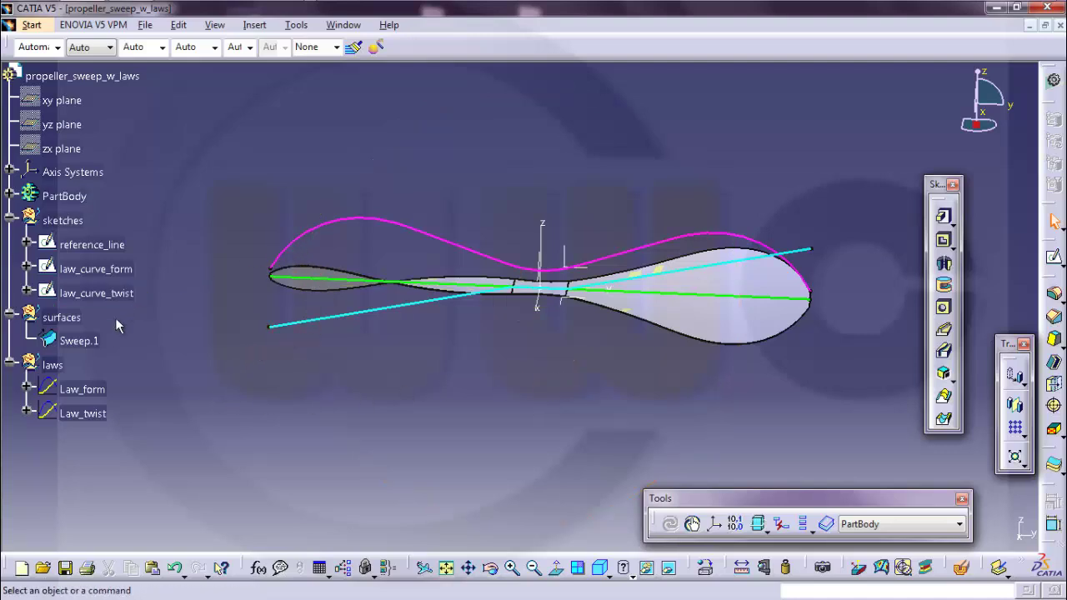
Step: Set the scaling of the Law_form law to 0,5
{"action": "double_click", "coordinate": [93, 390]}
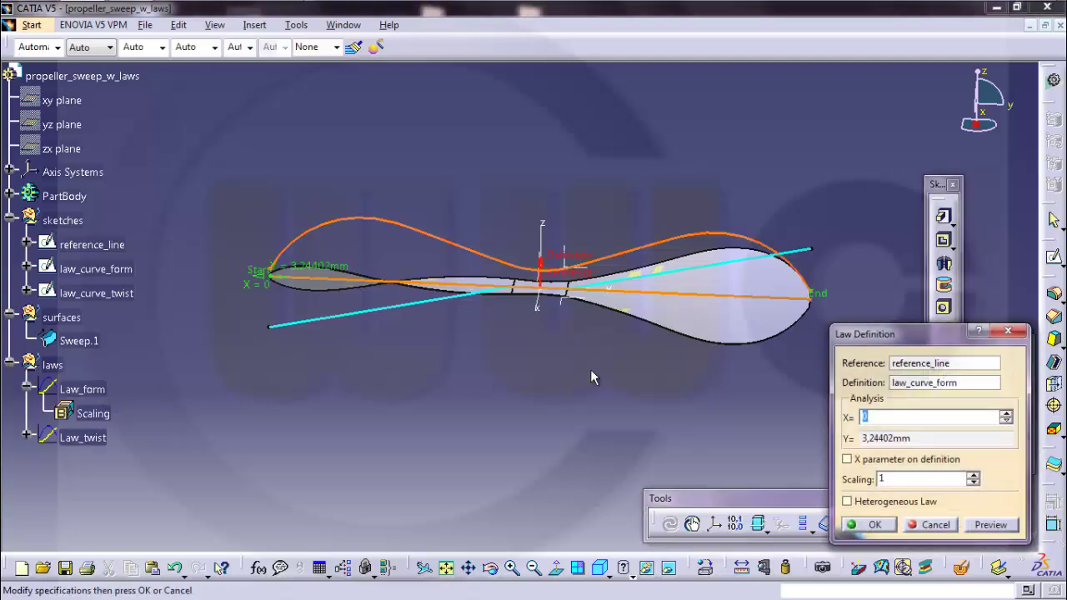
{"action": "left_click", "coordinate": [873, 480]}
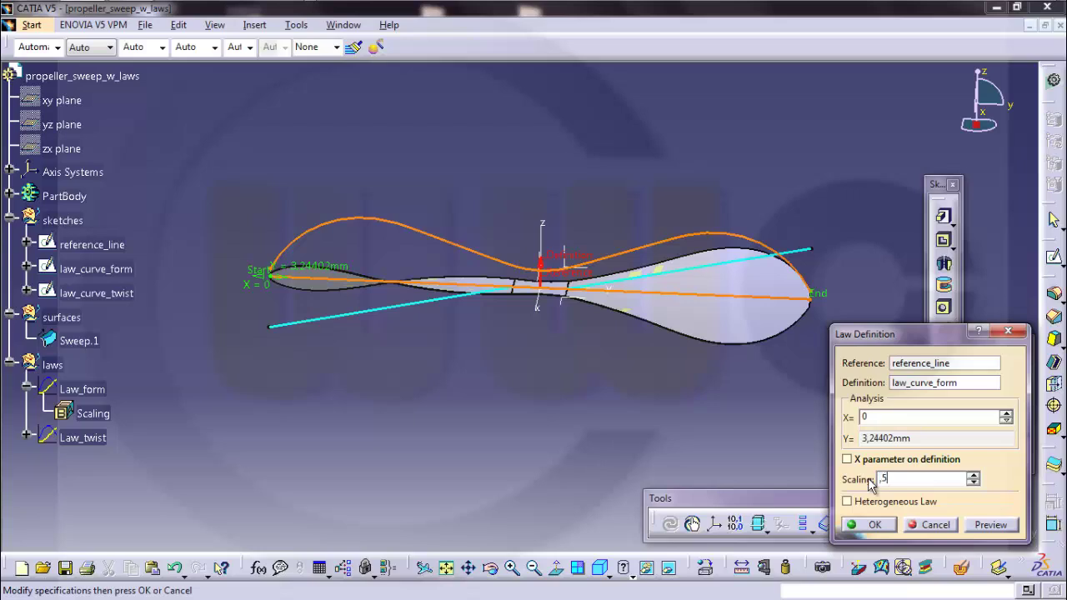
{"action": "type", "text": "0"}
{"action": "key", "text": "Return"}
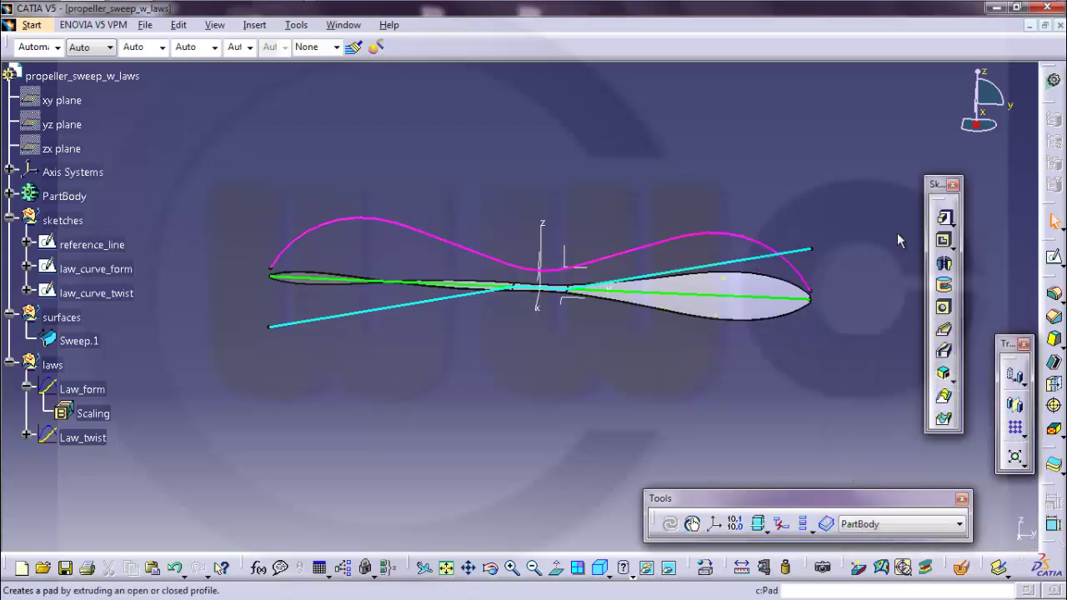
Step: Set the Law_form scaling parameter to 2
{"action": "middle_click_drag", "start_coordinate": [555, 320], "coordinate": [536, 212]}
{"action": "double_click", "coordinate": [92, 414]}
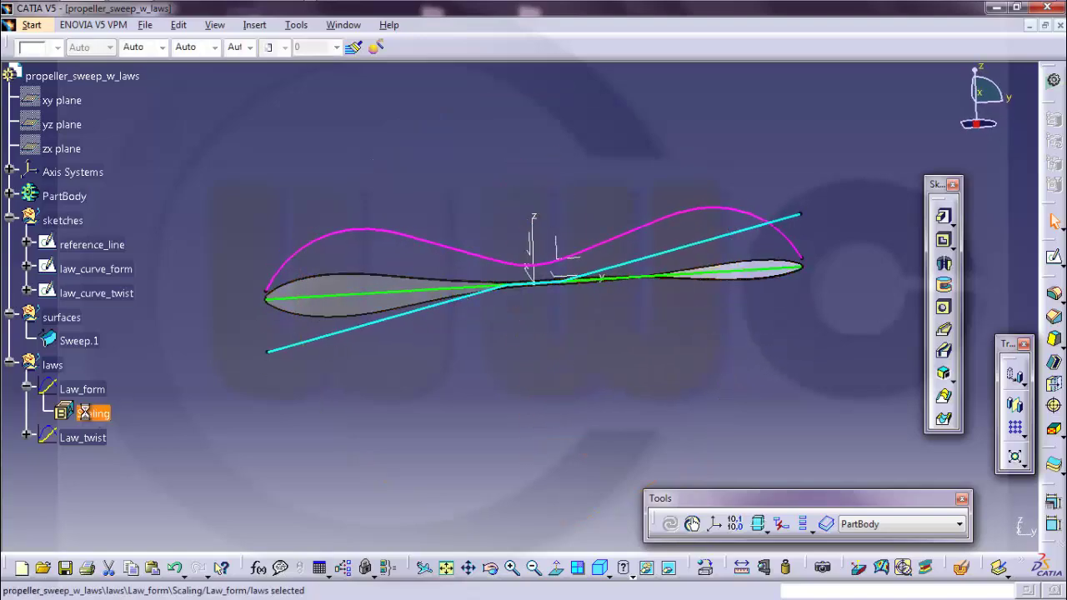
{"action": "type", "text": "2"}
{"action": "key", "text": "Return"}
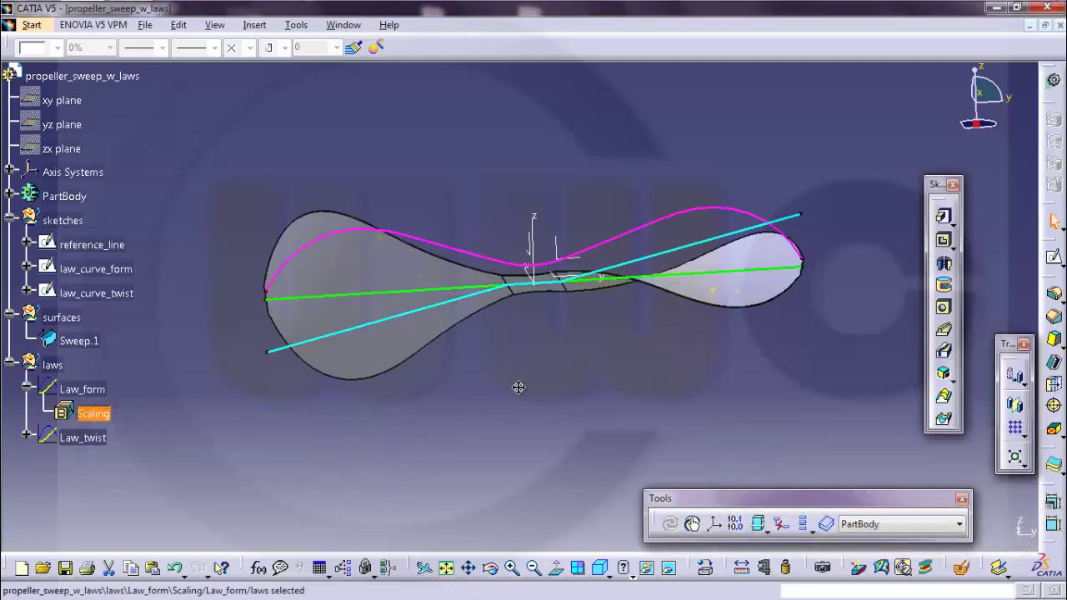
Step: Reduce the Law_form scaling parameter to make the propeller blades narrower
{"action": "middle_click_drag", "start_coordinate": [516, 390], "coordinate": [208, 408]}
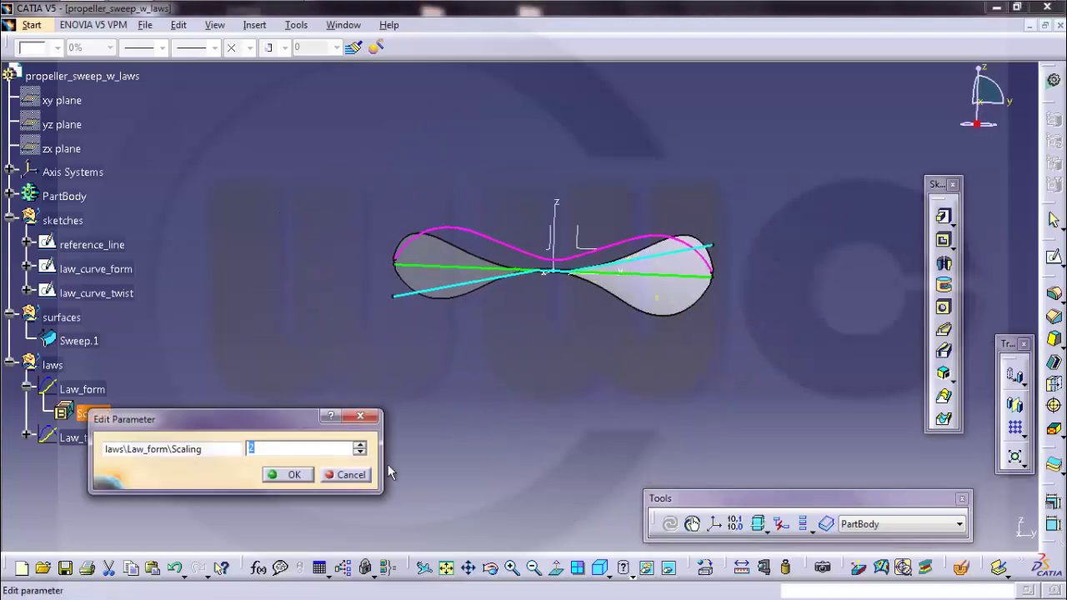
{"action": "key", "text": "Return"}
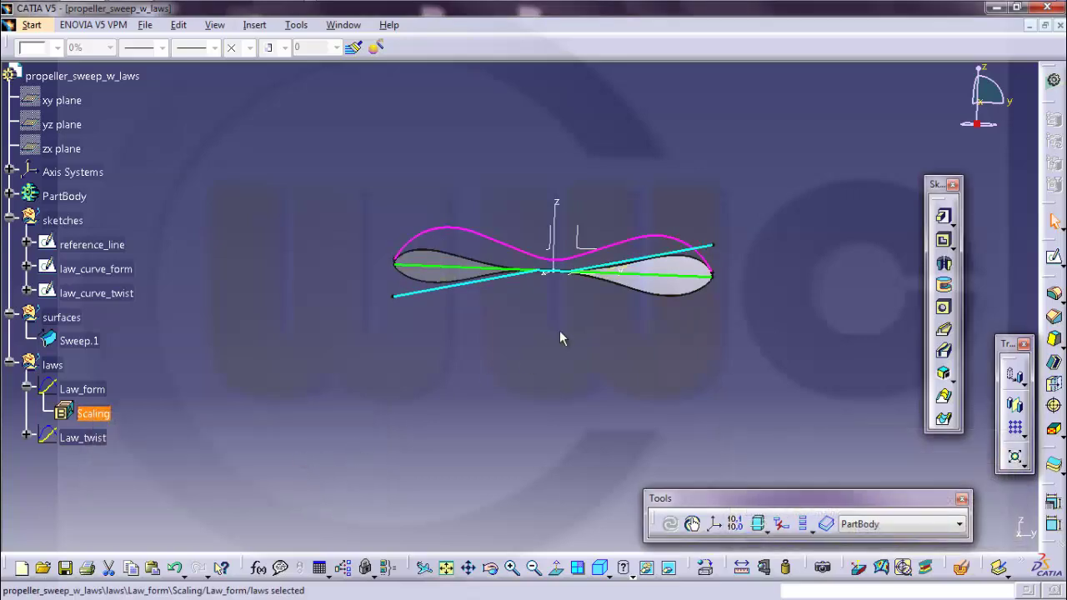
Step: Reshape the law_curve_form spline by lowering its middle control point and moving the outer control points towards the blade tips, and leave the sketch
{"action": "middle_click_drag", "start_coordinate": [477, 331], "coordinate": [523, 284]}
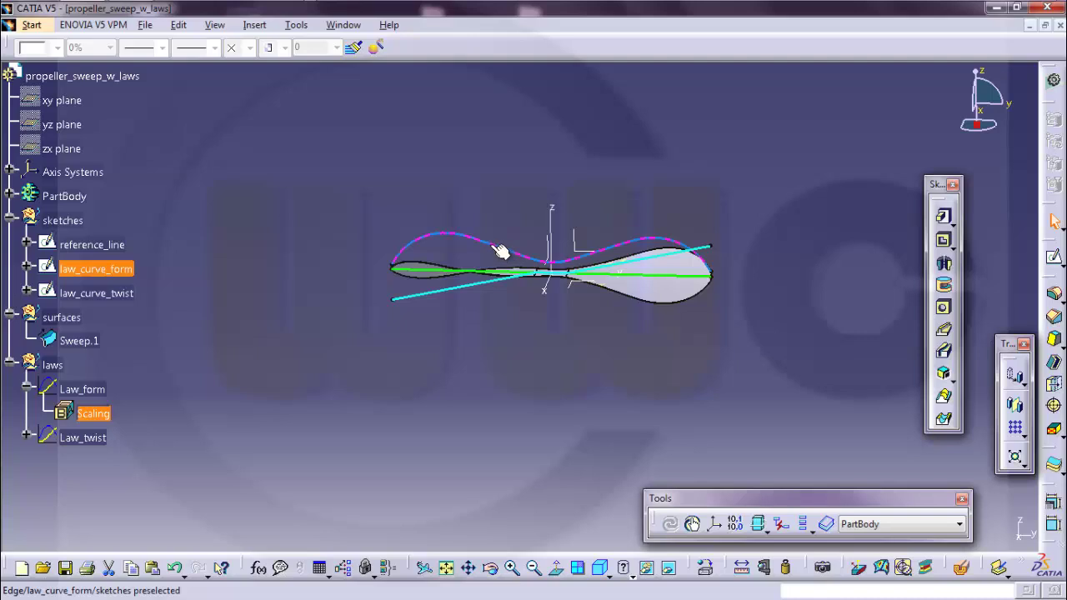
{"action": "double_click", "coordinate": [500, 252]}
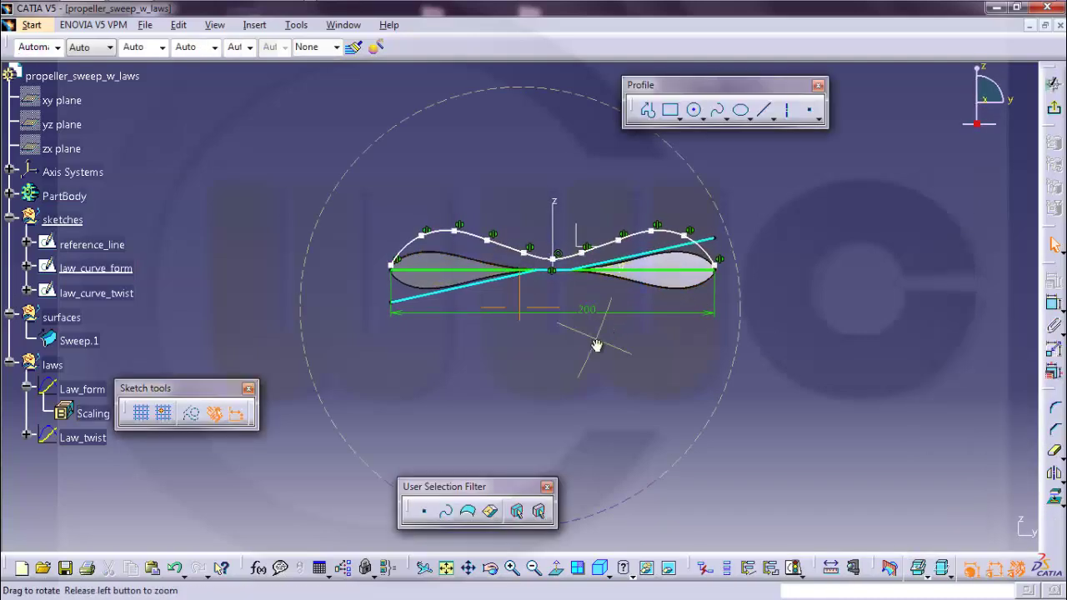
{"action": "middle_click_drag", "start_coordinate": [596, 340], "coordinate": [593, 269]}
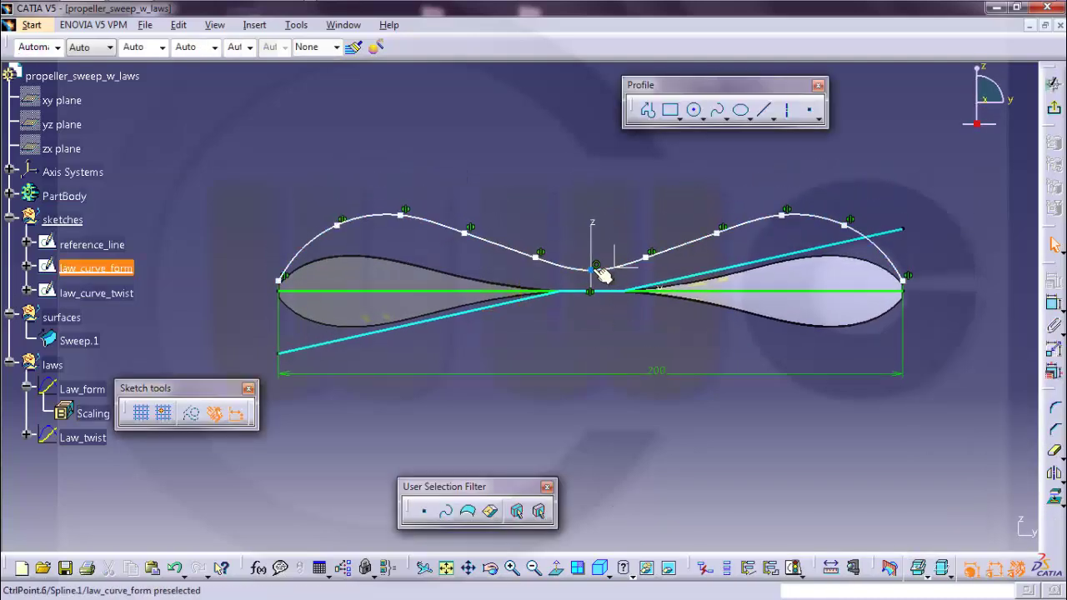
{"action": "left_click_drag", "start_coordinate": [597, 269], "coordinate": [593, 279]}
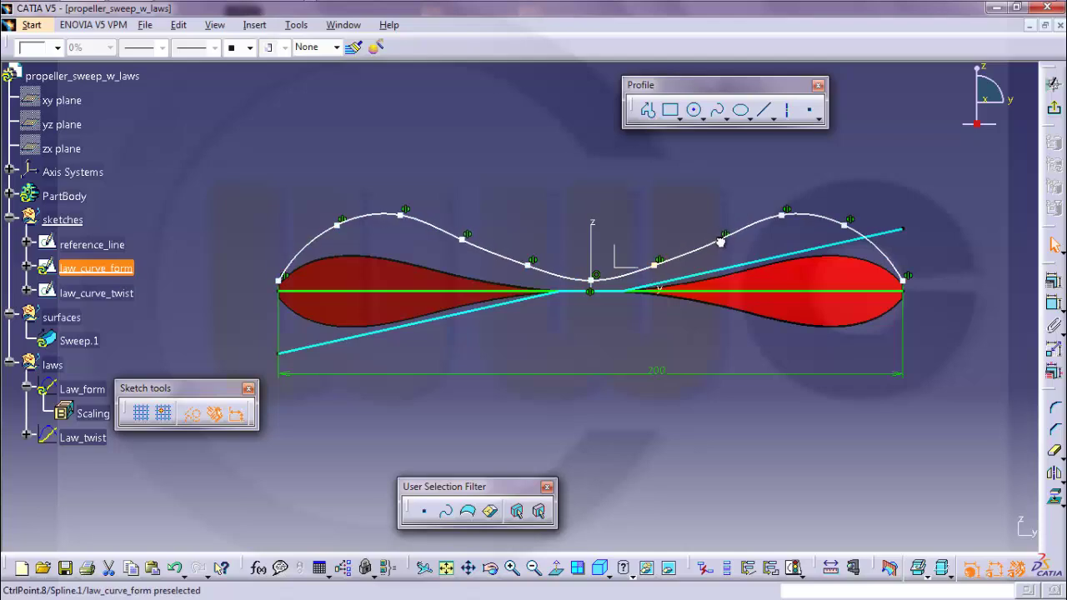
{"action": "left_click", "coordinate": [787, 215]}
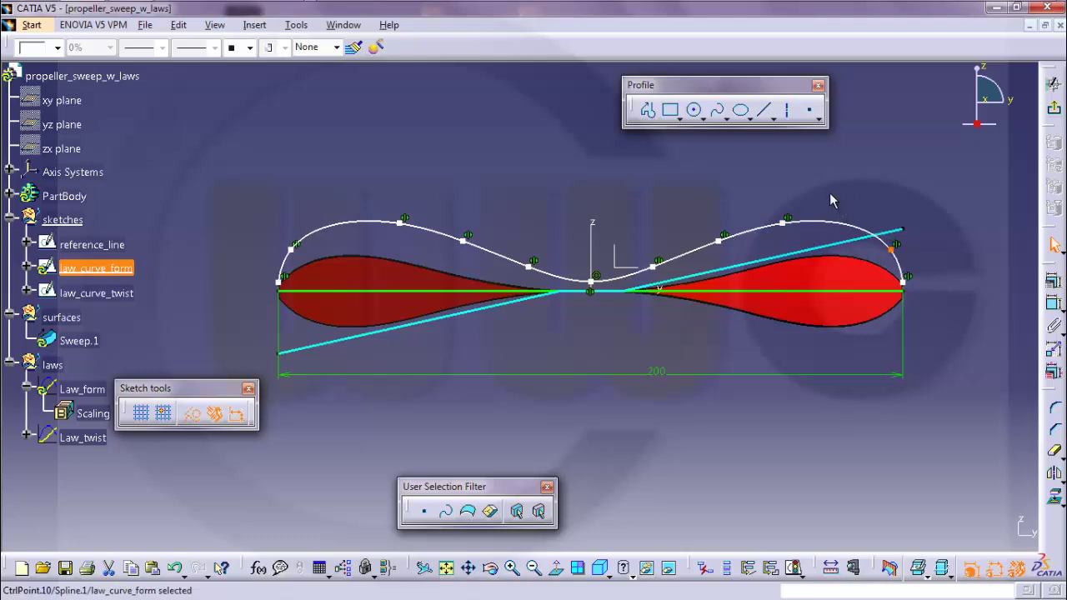
{"action": "left_click", "coordinate": [1056, 113]}
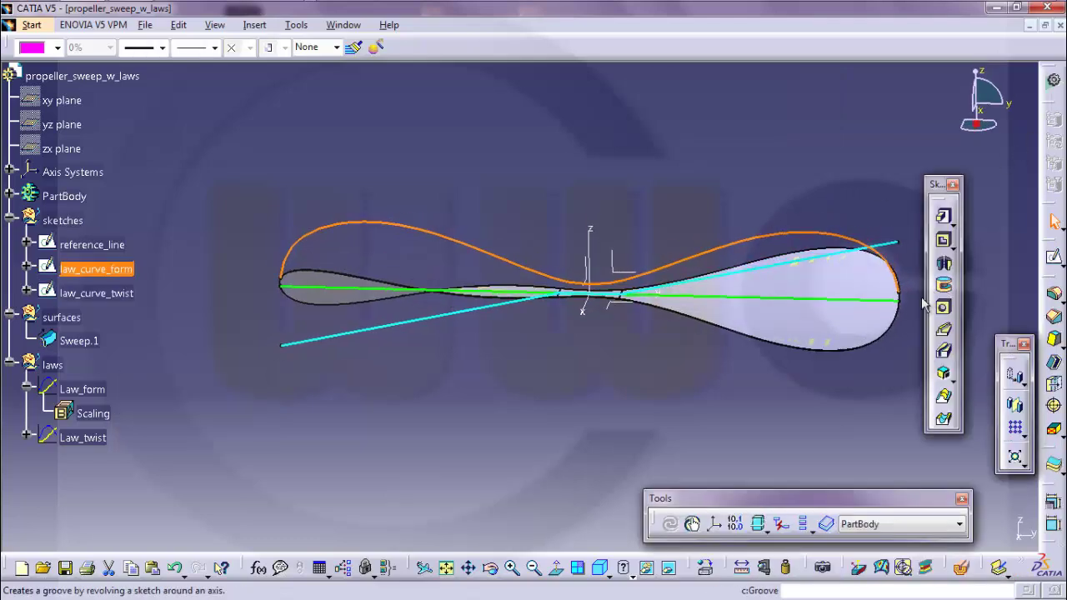
{"action": "middle_click_drag", "start_coordinate": [633, 299], "coordinate": [655, 175]}
{"action": "middle_click_drag", "start_coordinate": [564, 364], "coordinate": [604, 384]}
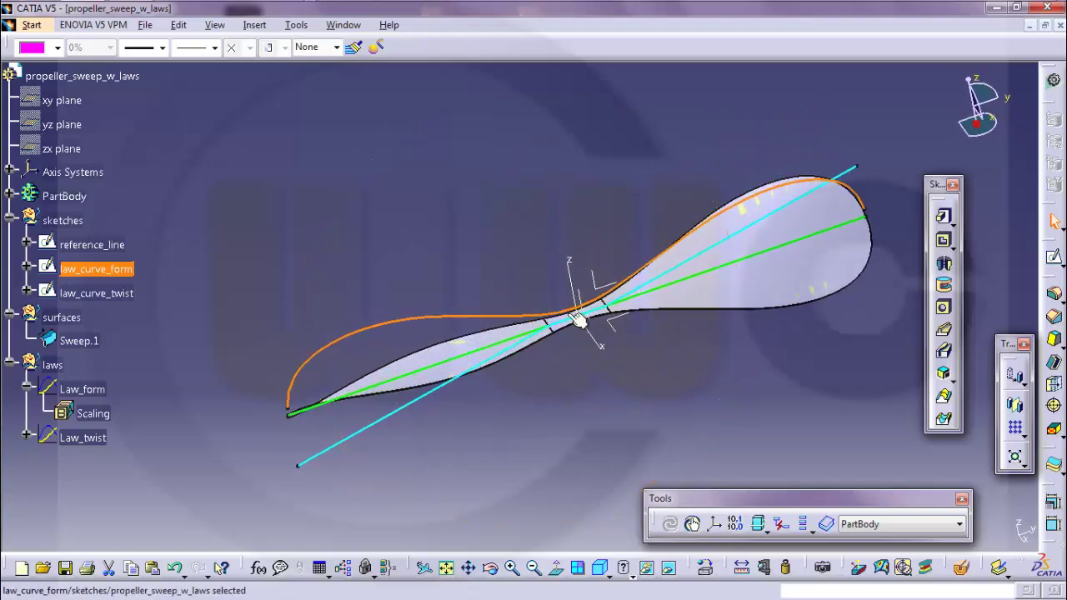